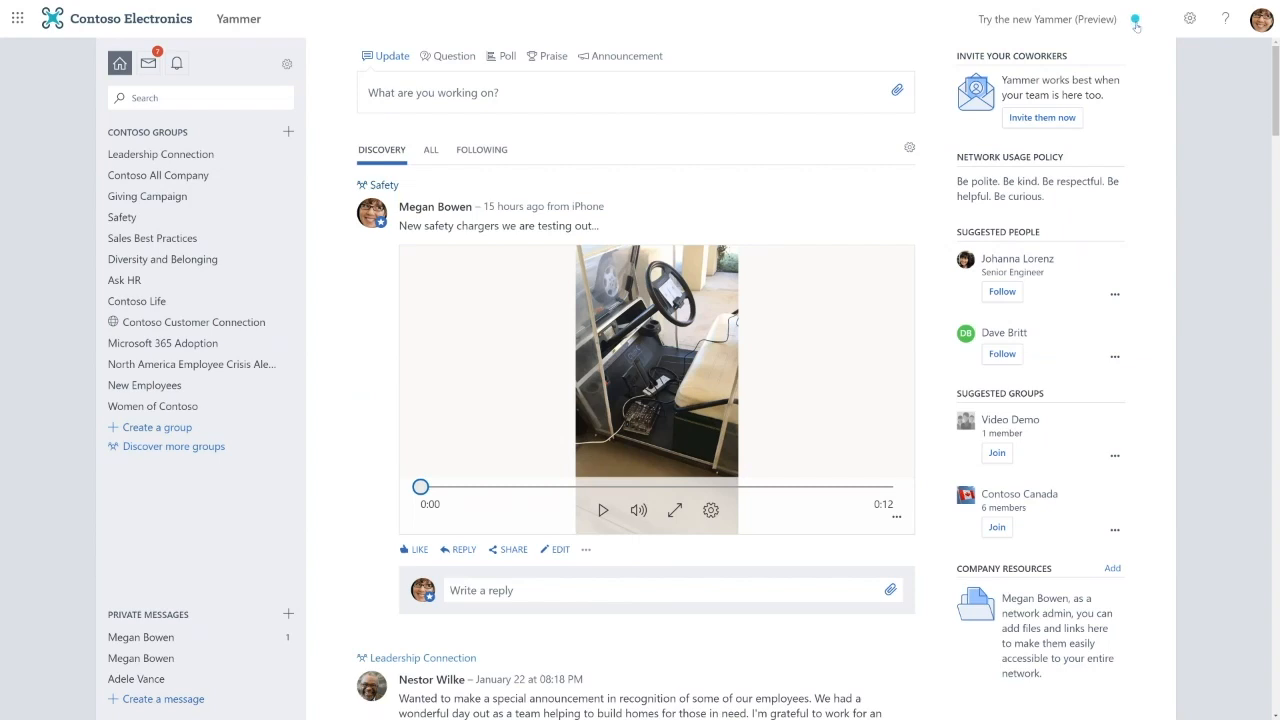
Switch Yammer to the new Yammer (Preview) experience.
{"action": "left_click", "coordinate": [1136, 22]}
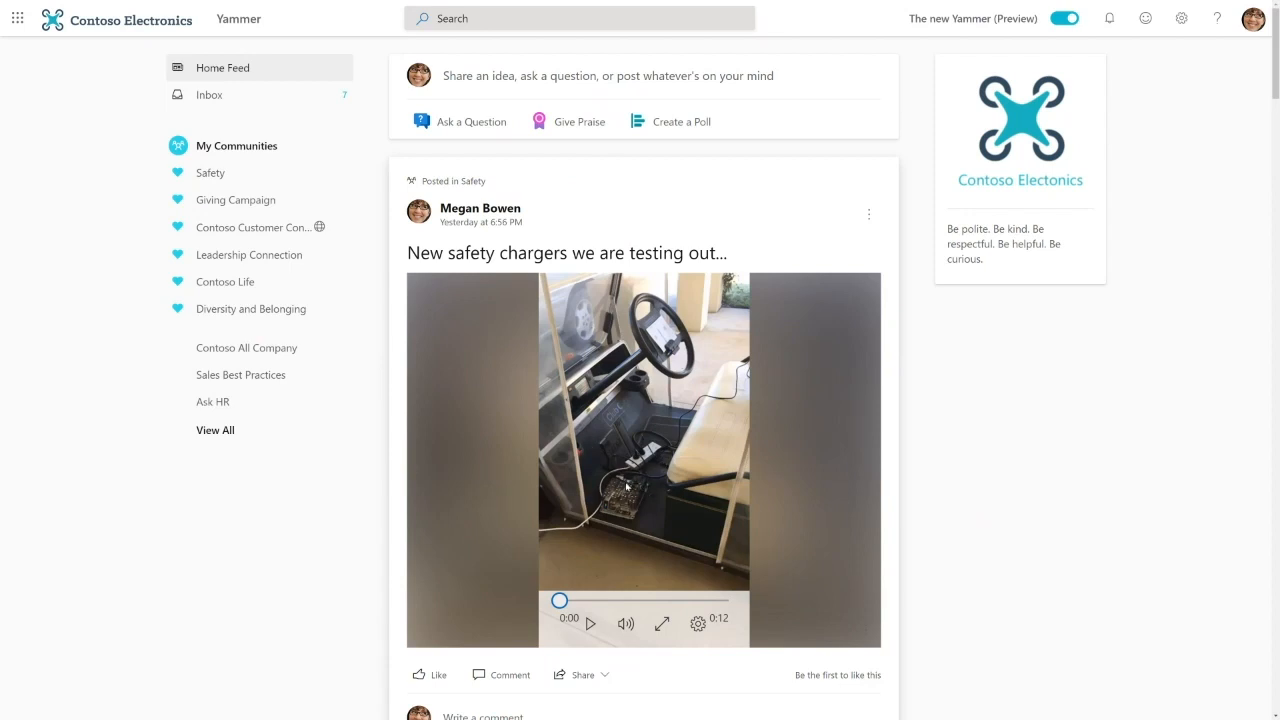
Browse the community posts in the home feed through to the end and return to the newest post.
{"action": "scroll", "coordinate": [625, 483], "scroll_direction": "down", "scroll_amount": 4}
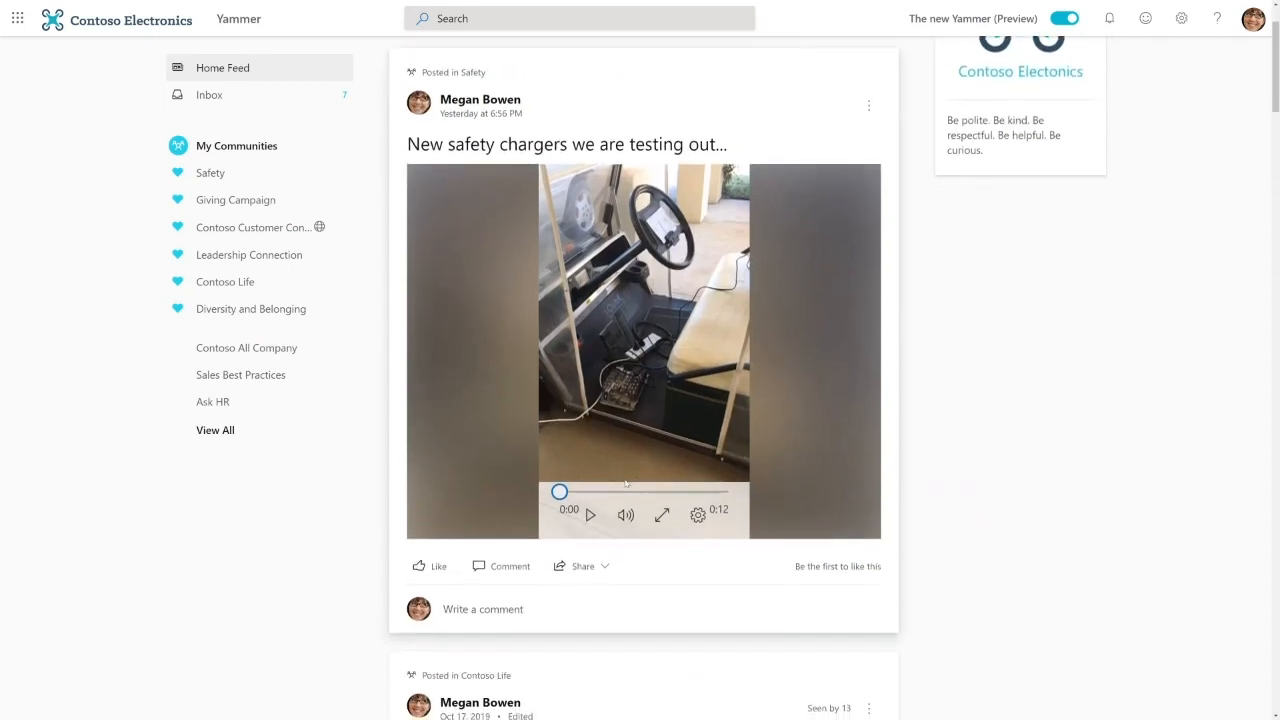
{"action": "scroll", "coordinate": [627, 483], "scroll_direction": "down", "scroll_amount": 4}
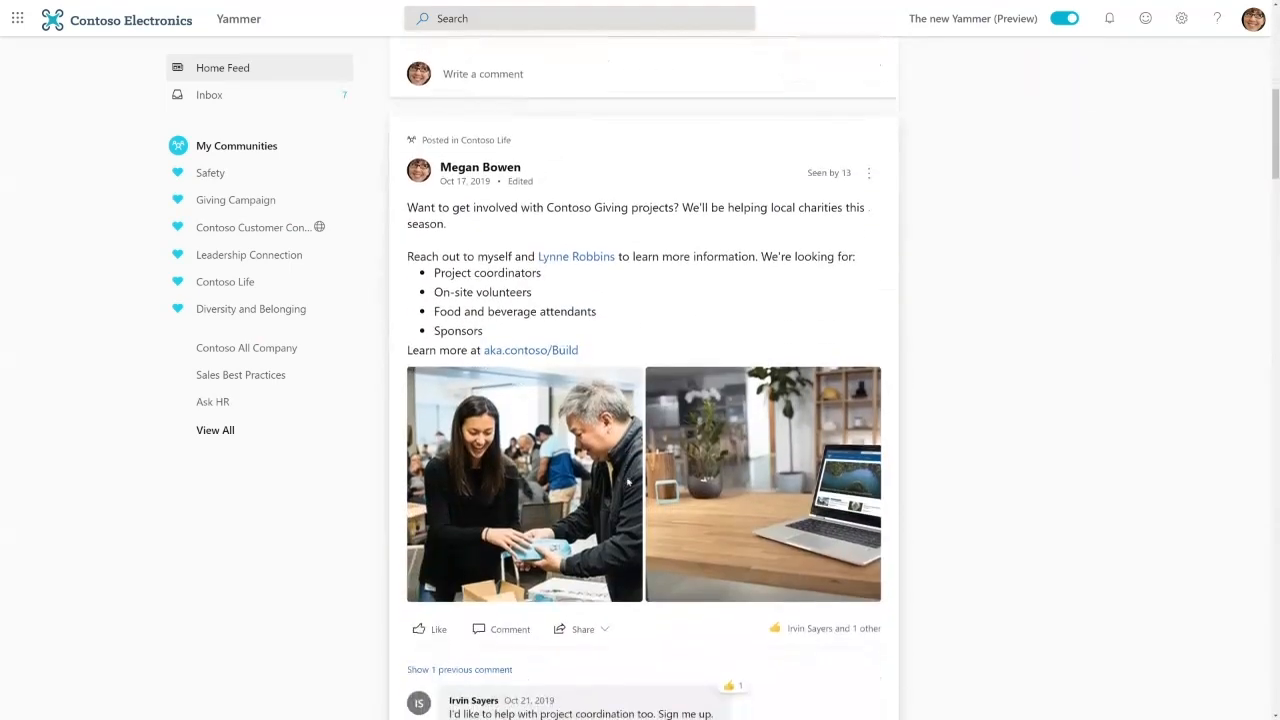
{"action": "scroll", "coordinate": [627, 483], "scroll_direction": "down", "scroll_amount": 4}
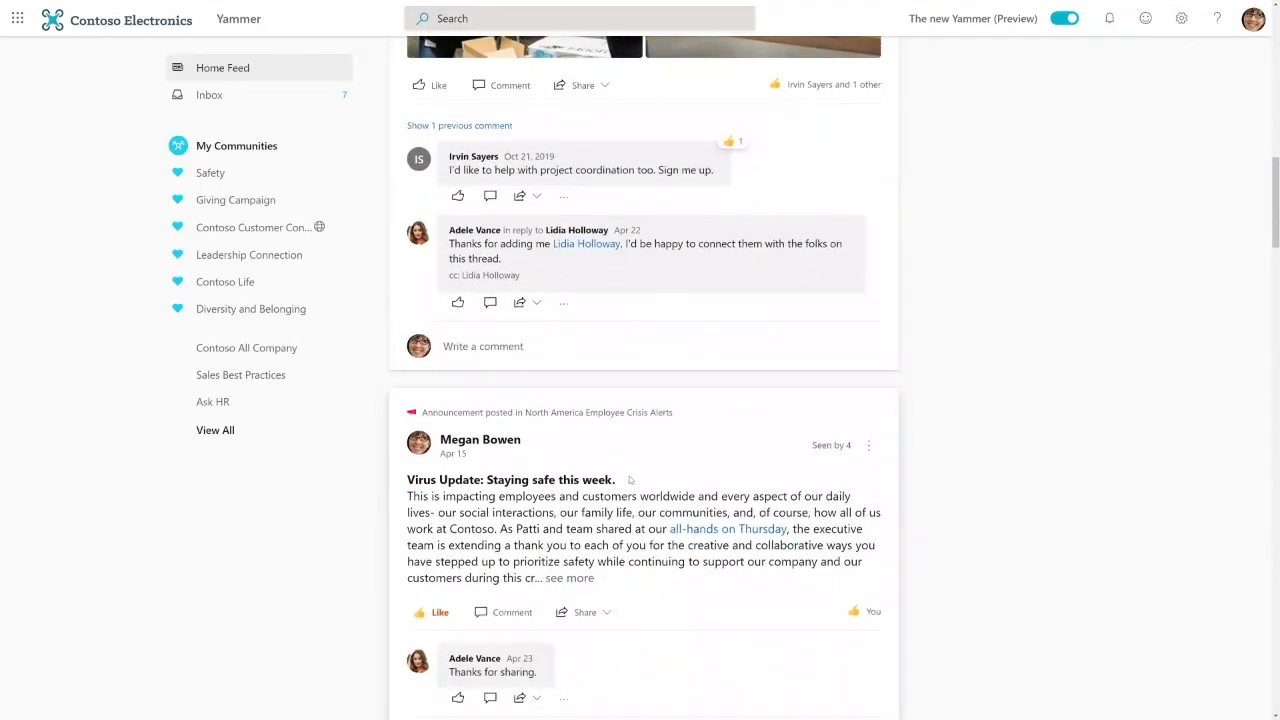
{"action": "scroll", "coordinate": [629, 480], "scroll_direction": "down", "scroll_amount": 3}
{"action": "scroll", "coordinate": [630, 480], "scroll_direction": "down", "scroll_amount": 1}
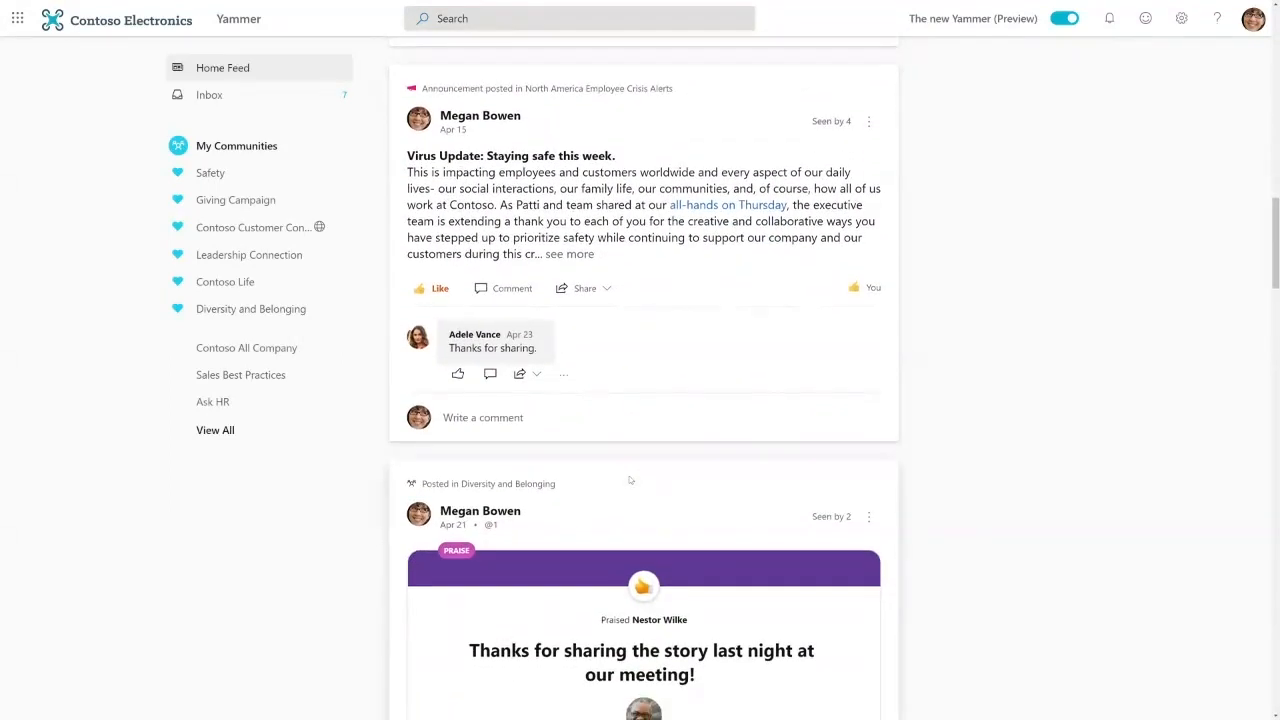
{"action": "scroll", "coordinate": [630, 480], "scroll_direction": "down", "scroll_amount": 2}
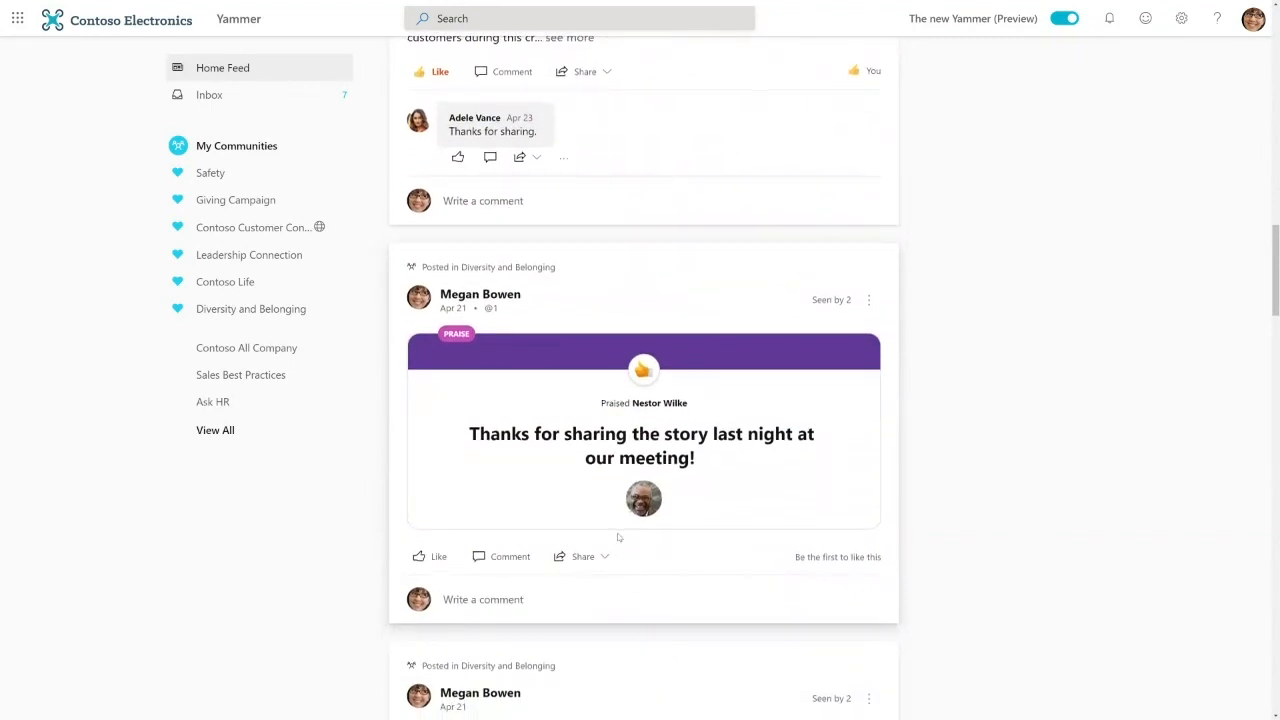
{"action": "scroll", "coordinate": [619, 536], "scroll_direction": "down", "scroll_amount": 1}
{"action": "scroll", "coordinate": [619, 536], "scroll_direction": "down", "scroll_amount": 4}
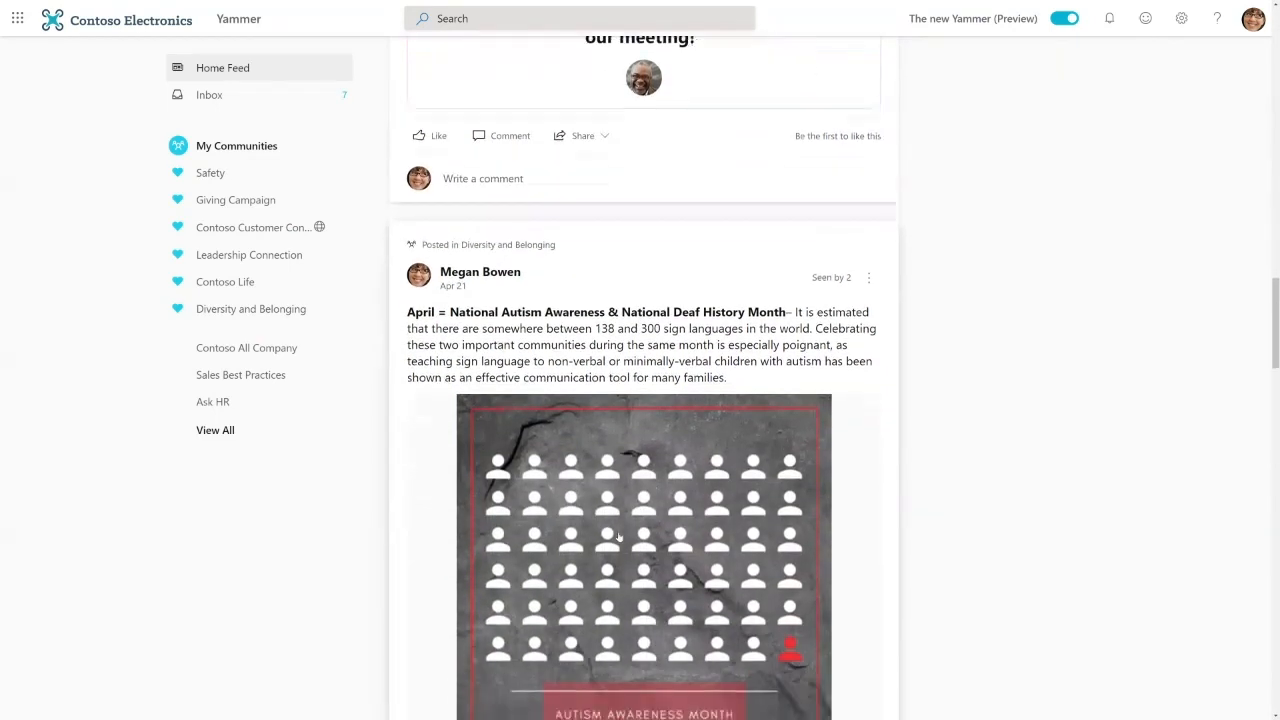
{"action": "scroll", "coordinate": [619, 536], "scroll_direction": "down", "scroll_amount": 2}
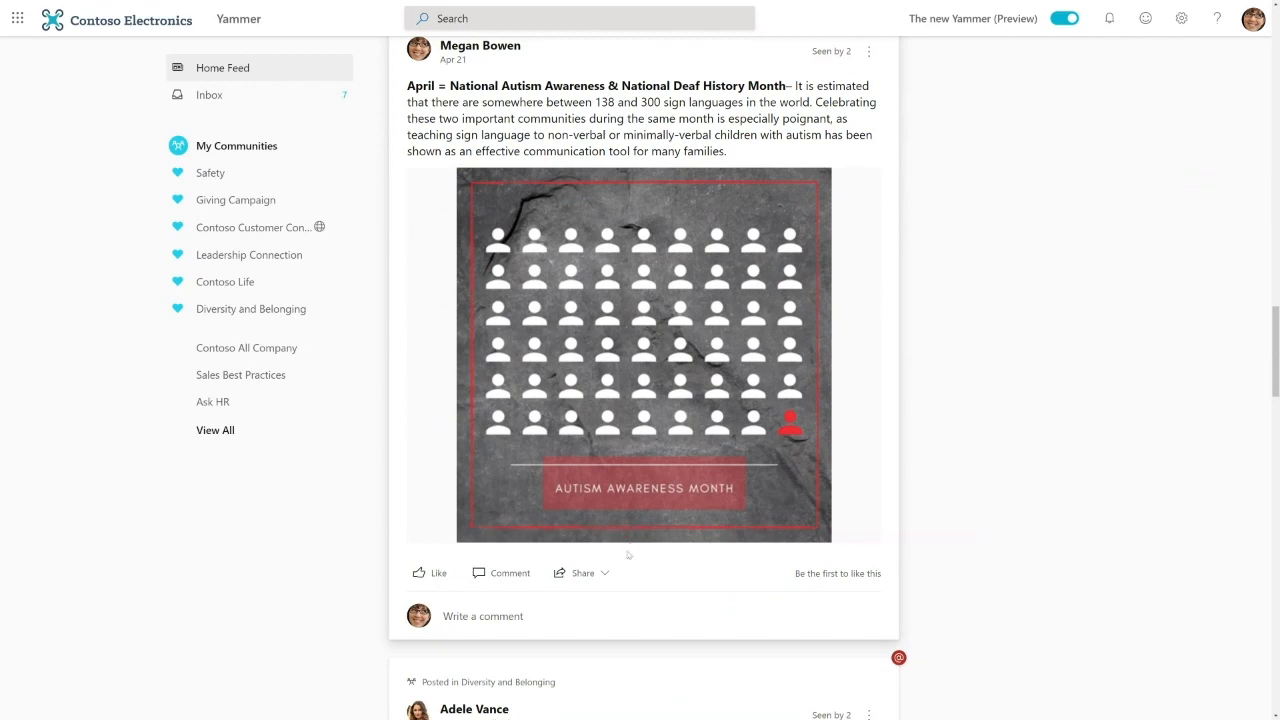
{"action": "scroll", "coordinate": [607, 564], "scroll_direction": "down", "scroll_amount": 2}
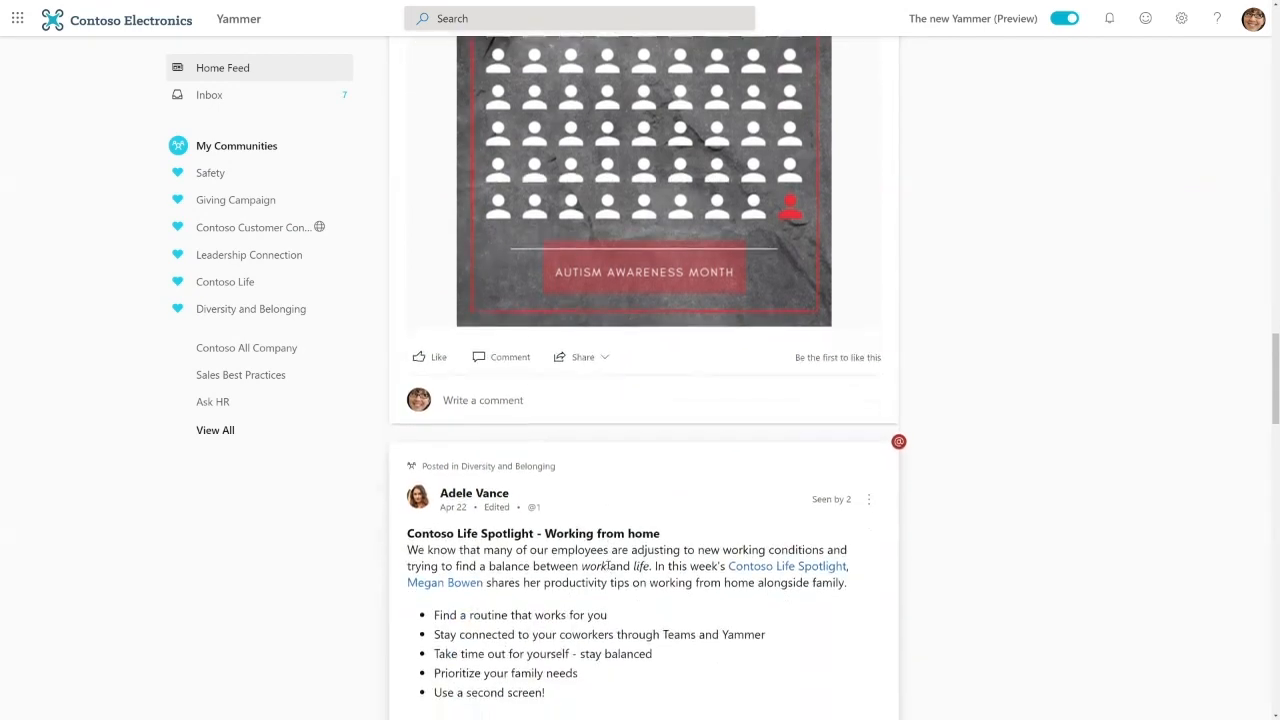
{"action": "scroll", "coordinate": [607, 566], "scroll_direction": "down", "scroll_amount": 2}
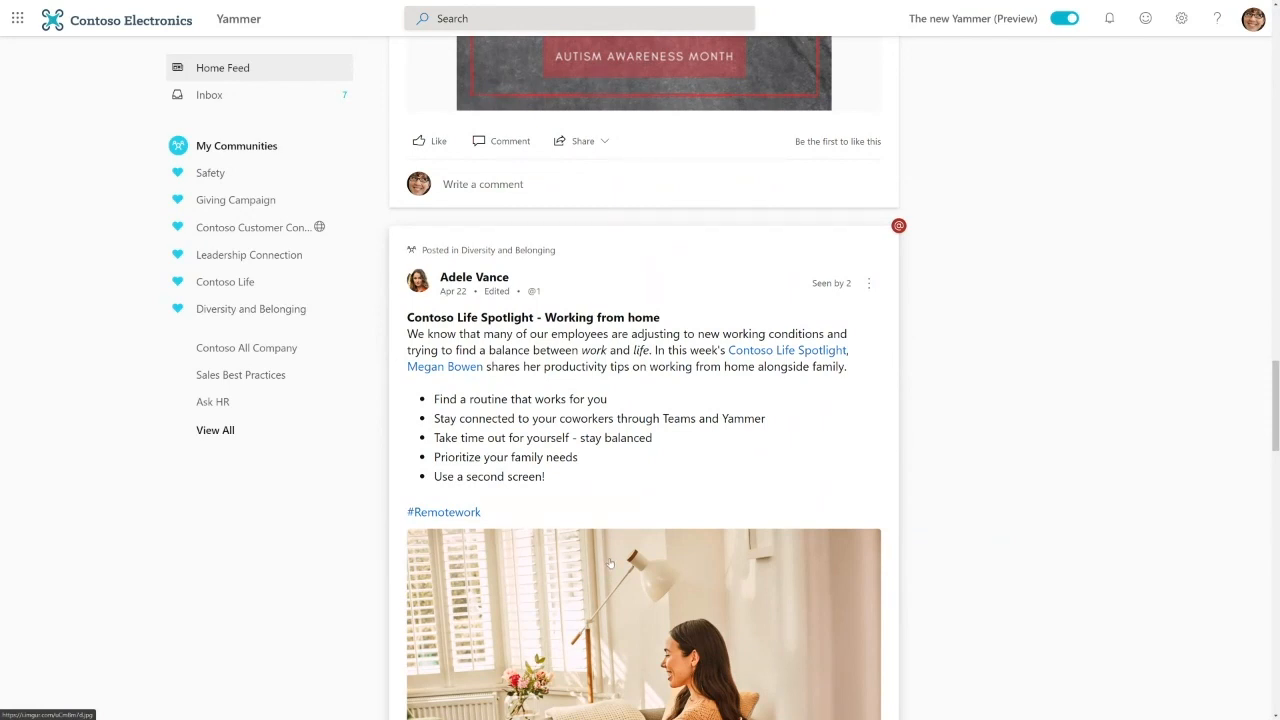
{"action": "scroll", "coordinate": [612, 562], "scroll_direction": "down", "scroll_amount": 3}
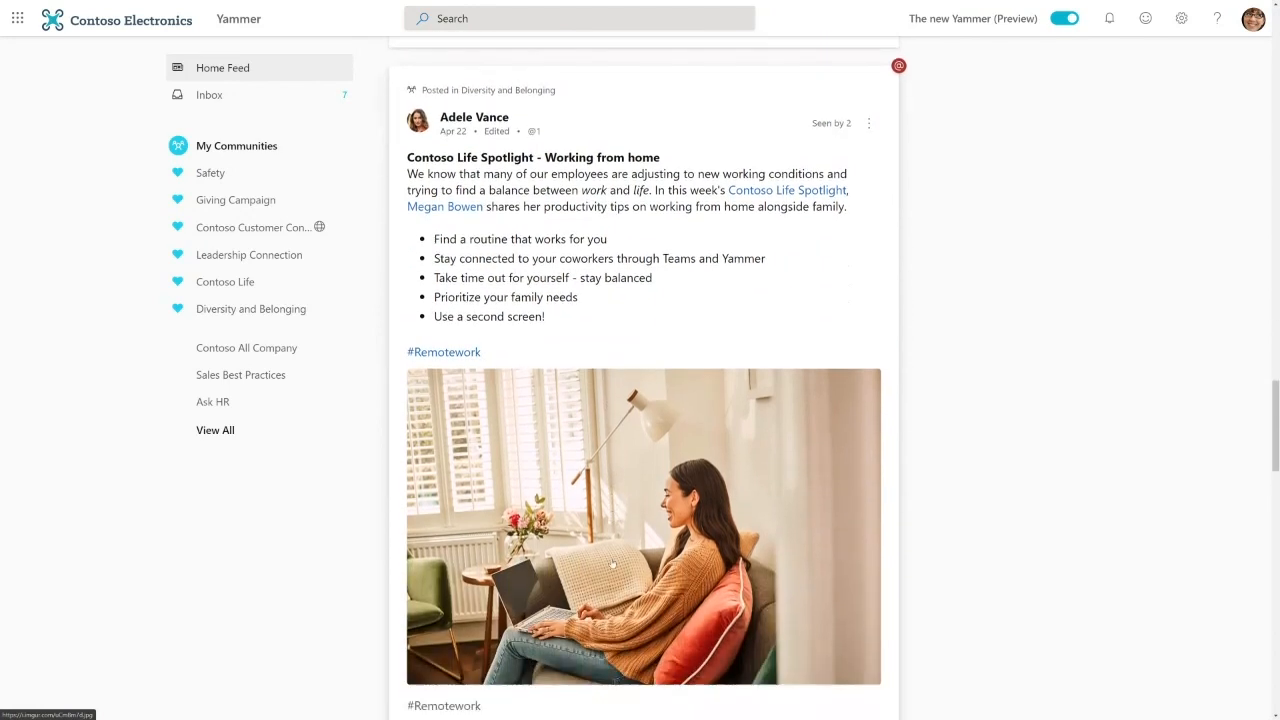
{"action": "scroll", "coordinate": [612, 563], "scroll_direction": "down", "scroll_amount": 3}
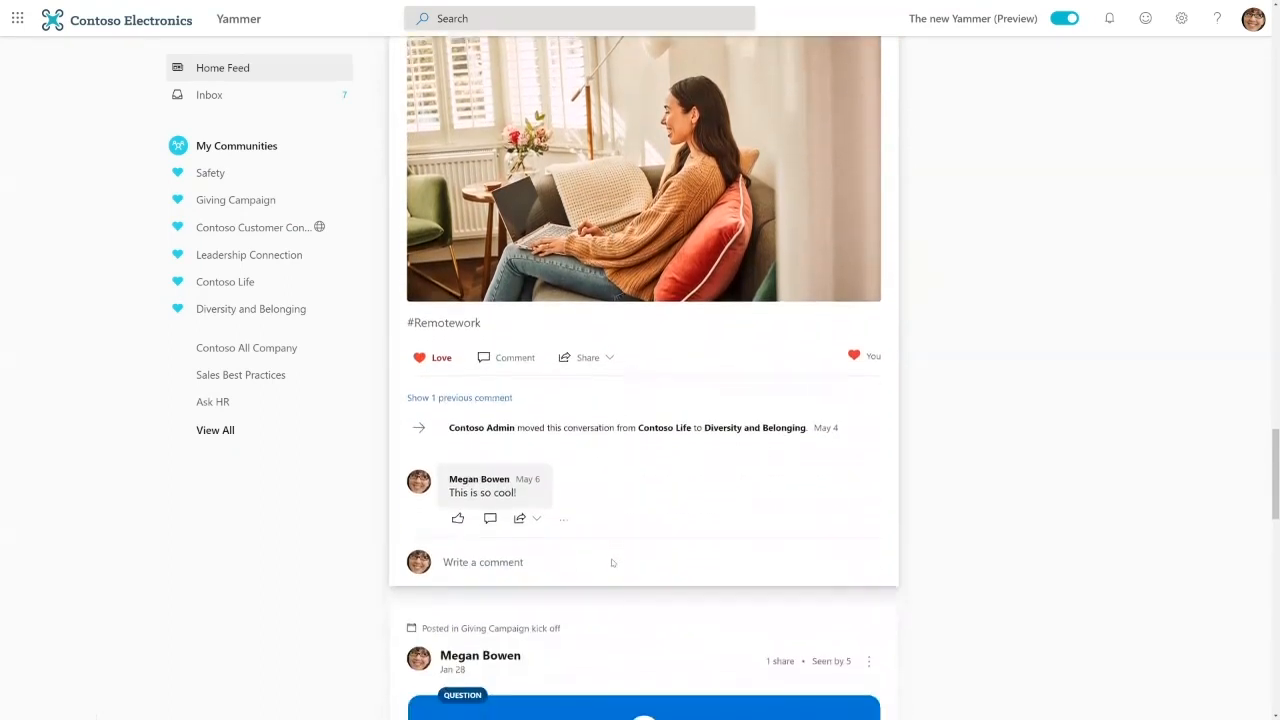
{"action": "scroll", "coordinate": [611, 560], "scroll_direction": "down", "scroll_amount": 1}
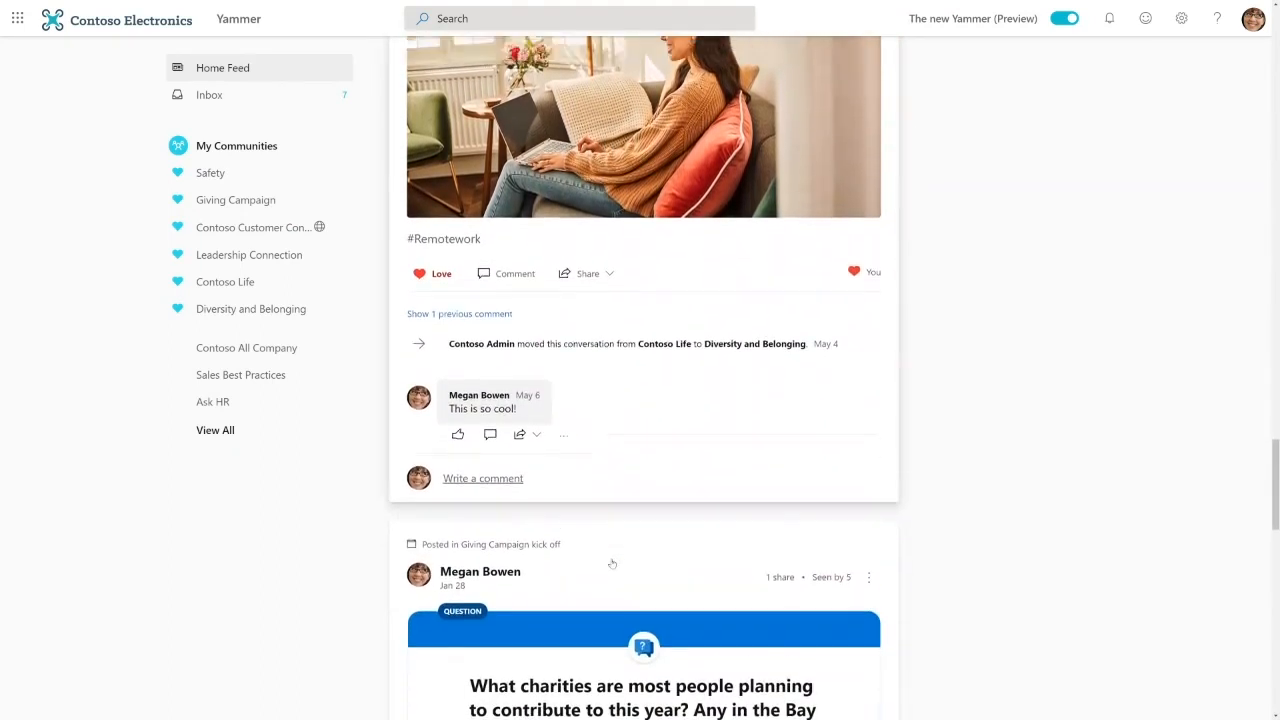
{"action": "scroll", "coordinate": [611, 562], "scroll_direction": "up", "scroll_amount": 3}
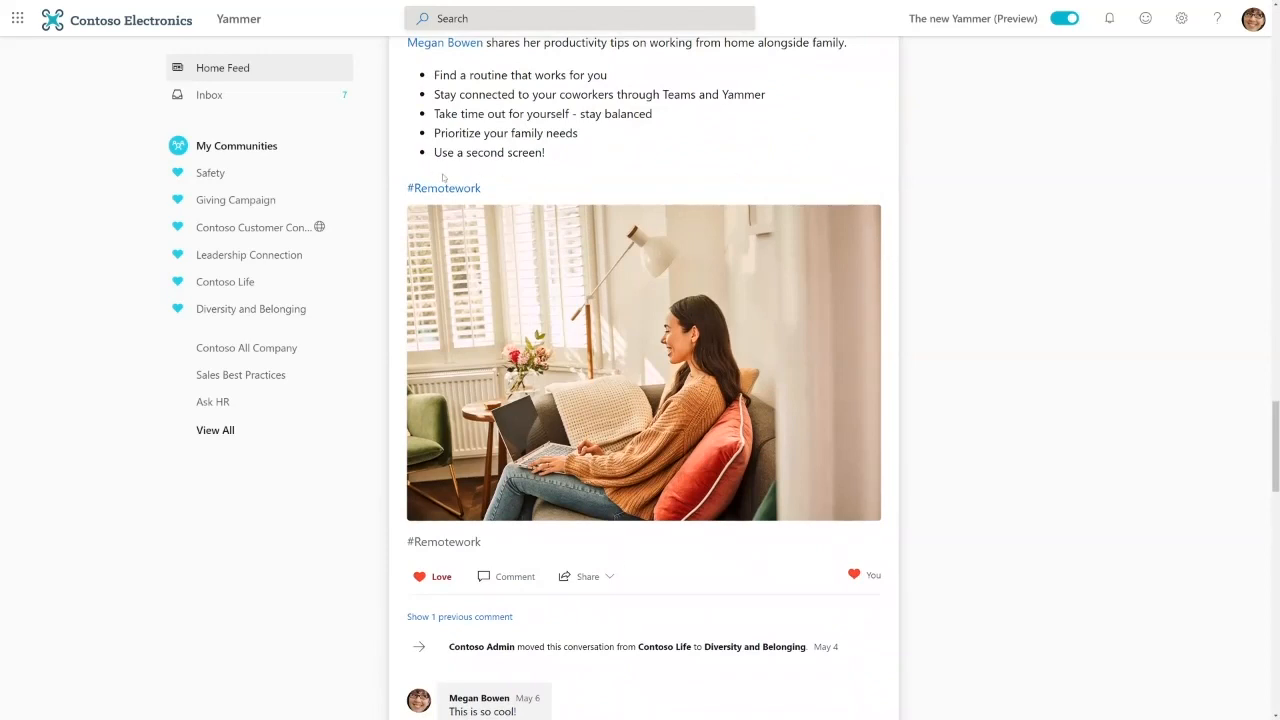
{"action": "scroll", "coordinate": [613, 373], "scroll_direction": "down", "scroll_amount": 4}
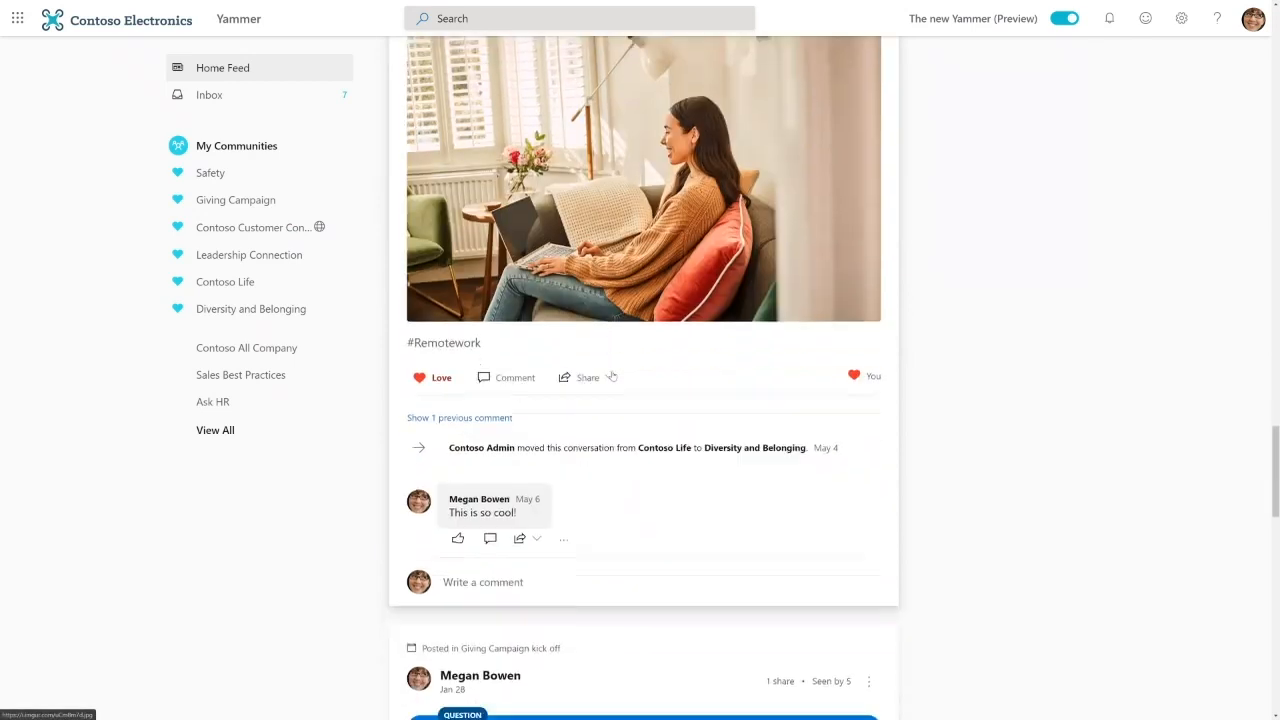
{"action": "scroll", "coordinate": [613, 373], "scroll_direction": "down", "scroll_amount": 4}
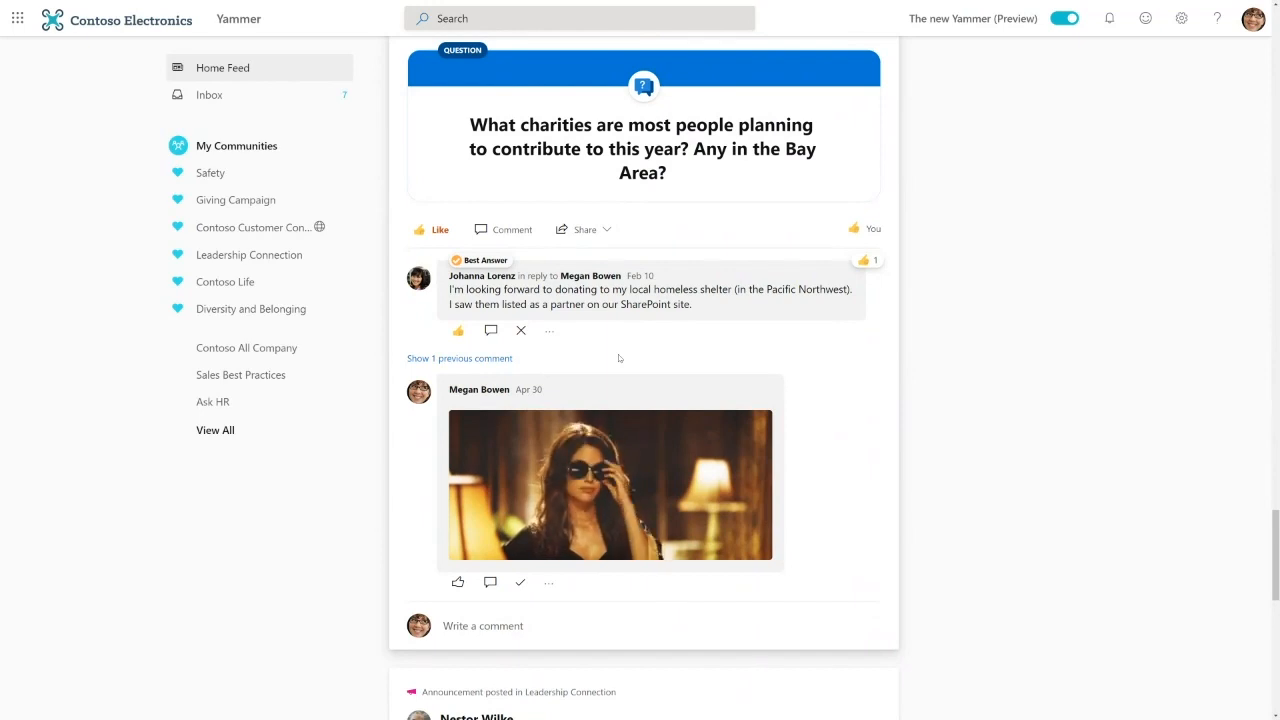
{"action": "scroll", "coordinate": [578, 442], "scroll_direction": "down", "scroll_amount": 3}
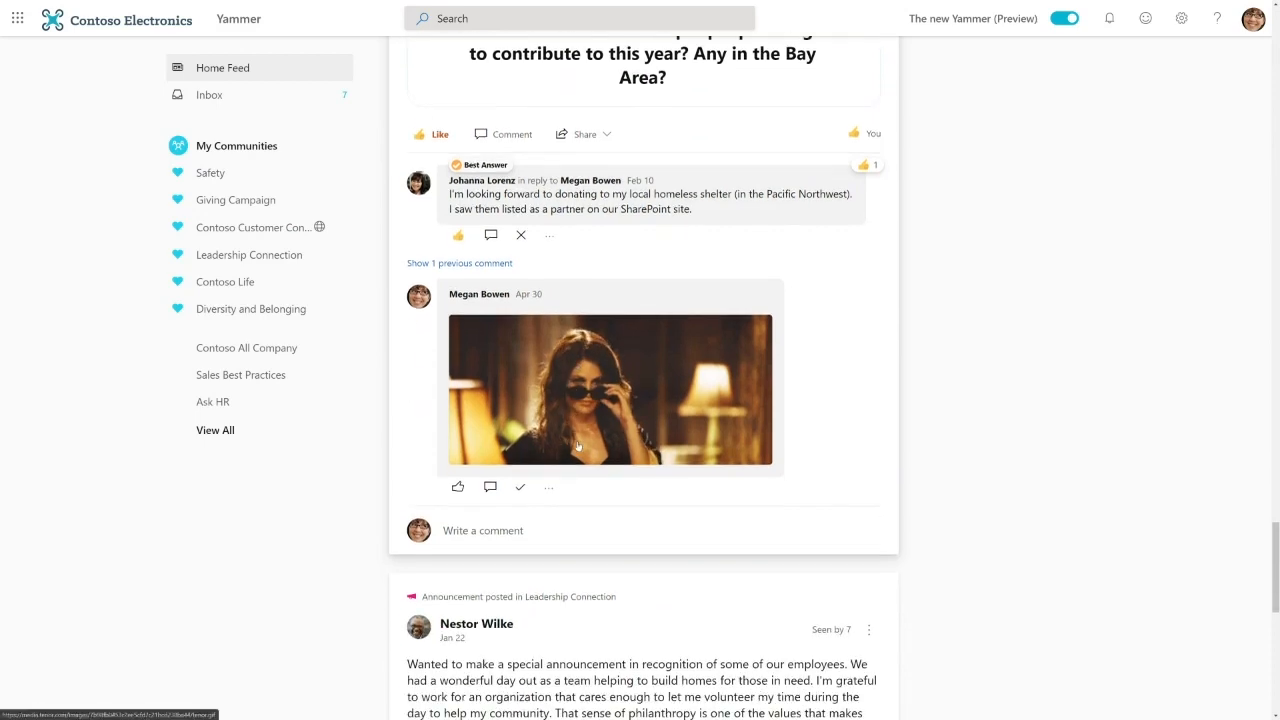
{"action": "scroll", "coordinate": [578, 445], "scroll_direction": "down", "scroll_amount": 5}
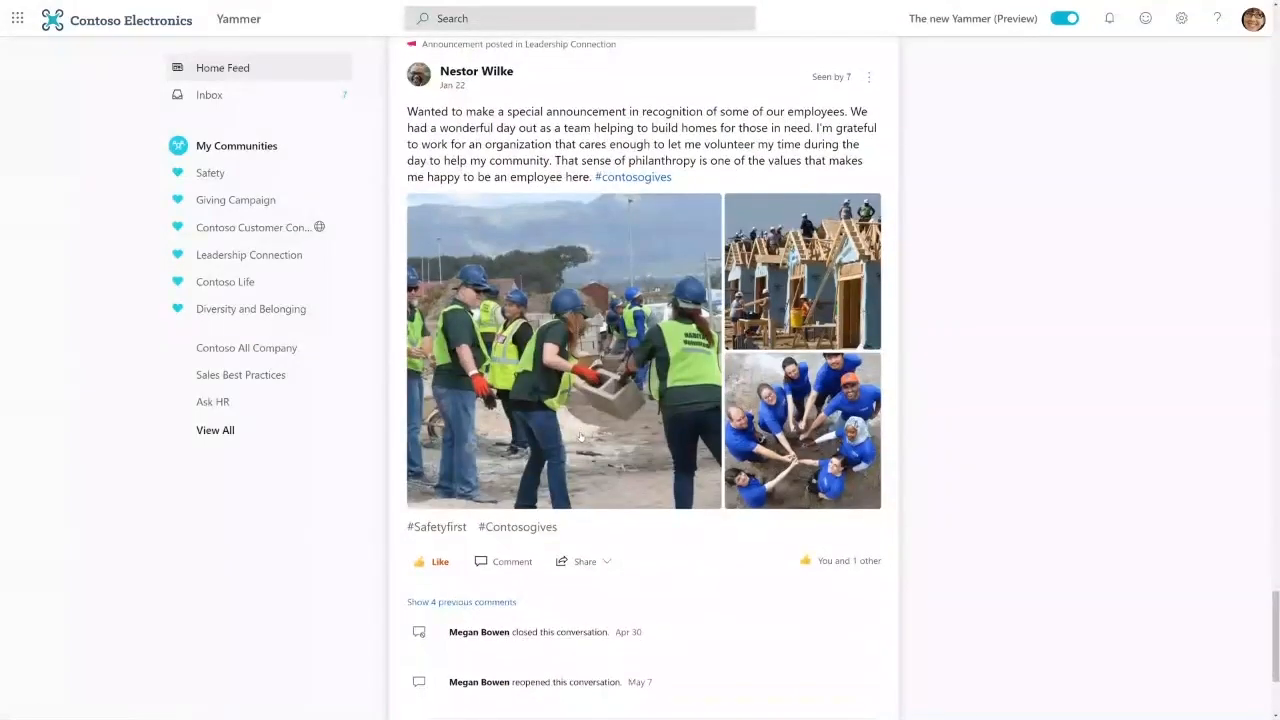
{"action": "scroll", "coordinate": [580, 436], "scroll_direction": "down", "scroll_amount": 2}
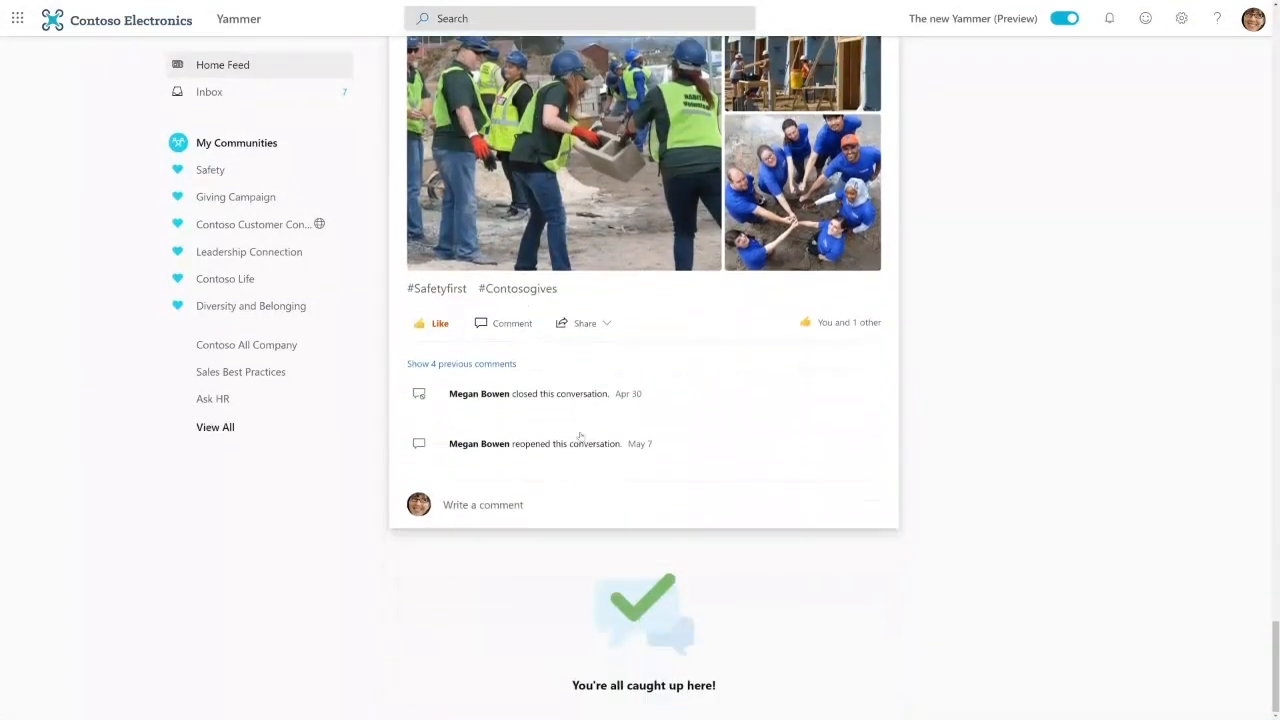
{"action": "scroll", "coordinate": [581, 435], "scroll_direction": "up", "scroll_amount": 20}
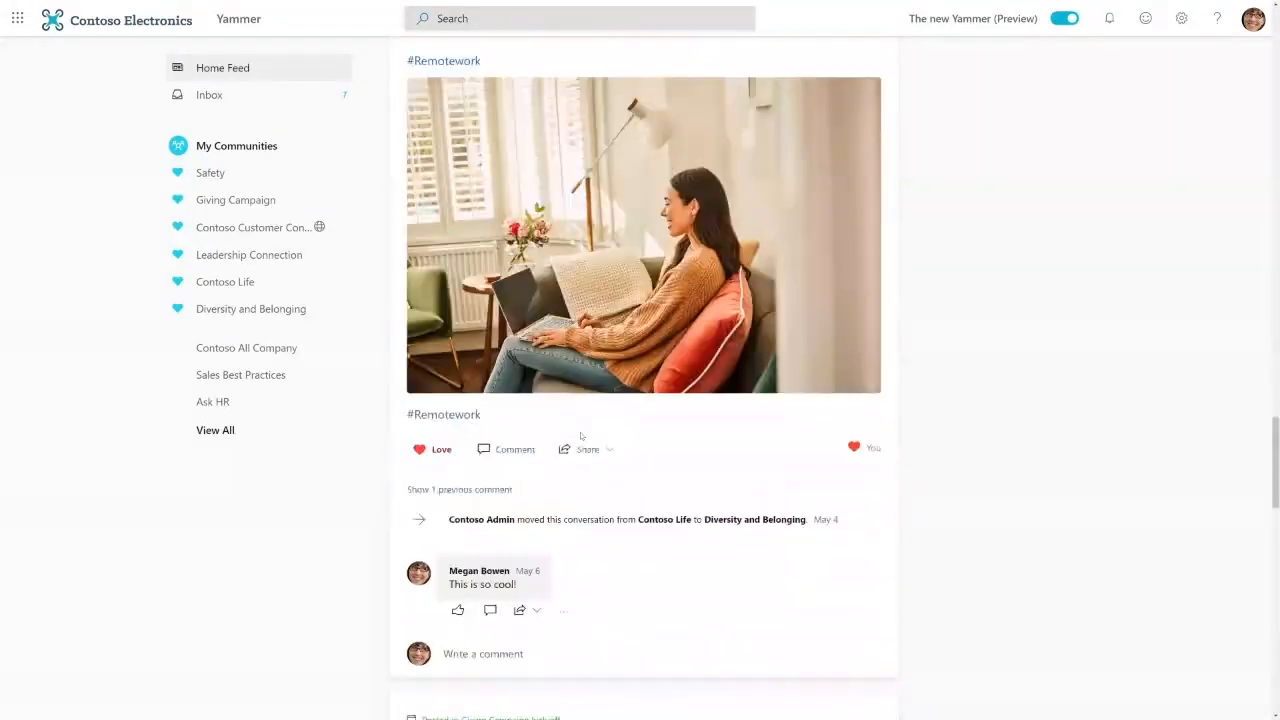
{"action": "scroll", "coordinate": [580, 435], "scroll_direction": "up", "scroll_amount": 9}
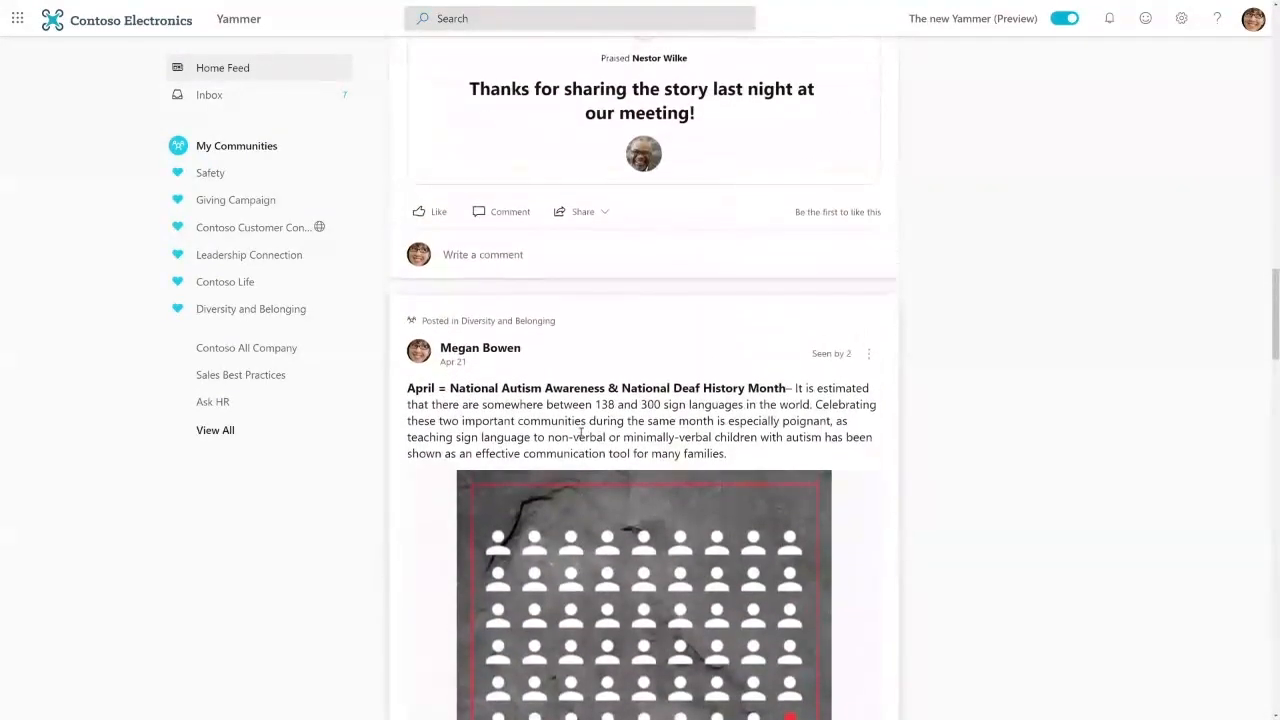
{"action": "scroll", "coordinate": [580, 433], "scroll_direction": "up", "scroll_amount": 7}
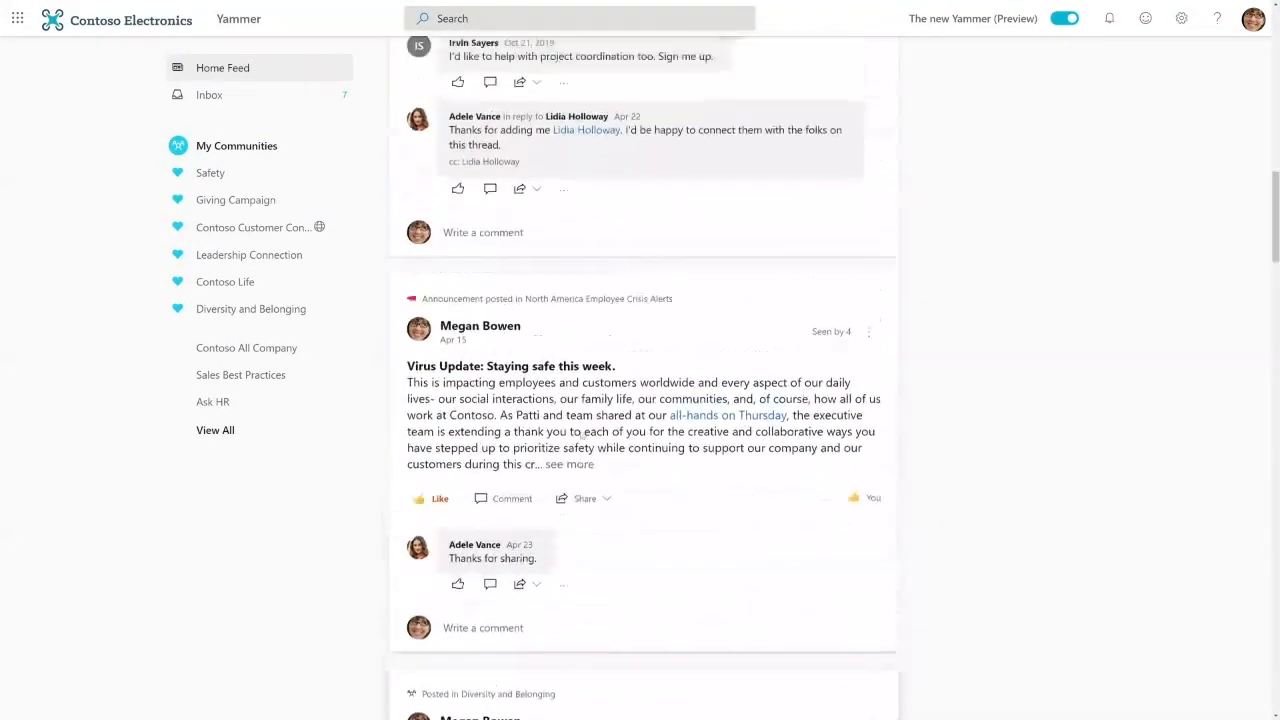
{"action": "scroll", "coordinate": [582, 435], "scroll_direction": "up", "scroll_amount": 5}
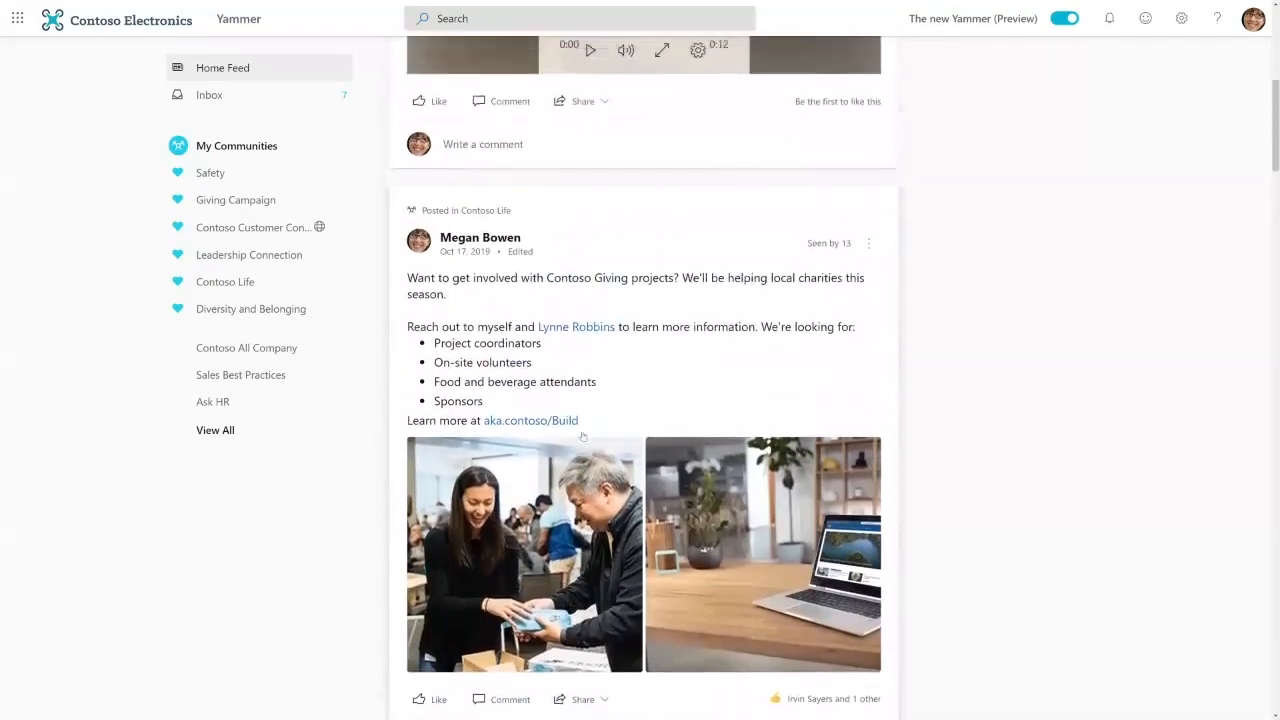
{"action": "scroll", "coordinate": [586, 433], "scroll_direction": "up", "scroll_amount": 5}
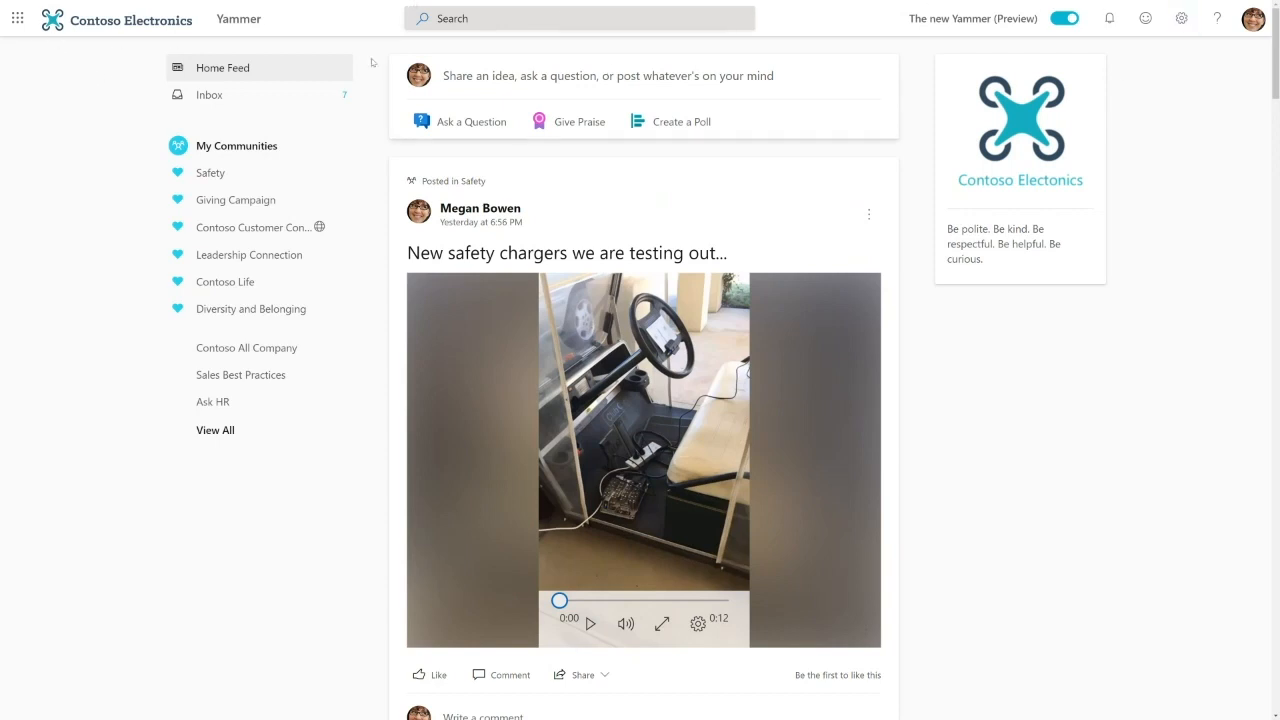
Look at the Office 365 app launcher, then at the people and communities suggested by search, closing both.
{"action": "left_click", "coordinate": [18, 18]}
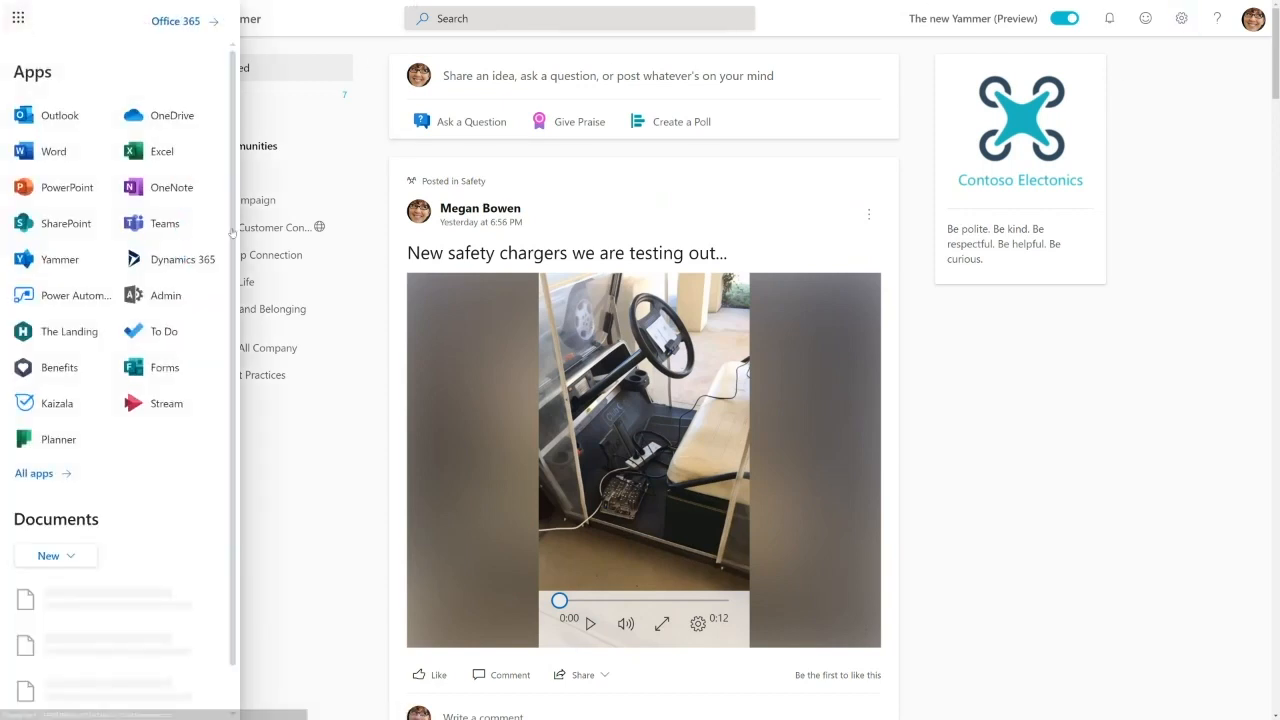
{"action": "left_click", "coordinate": [341, 500]}
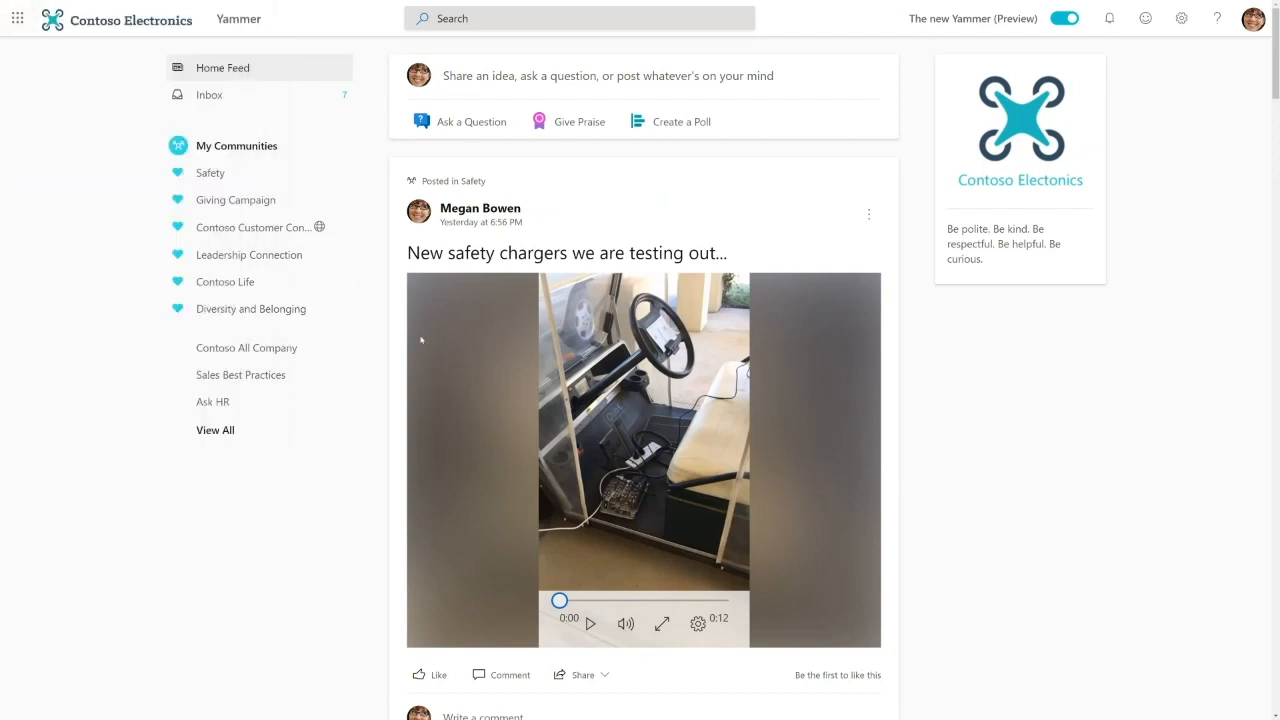
{"action": "left_click", "coordinate": [496, 18]}
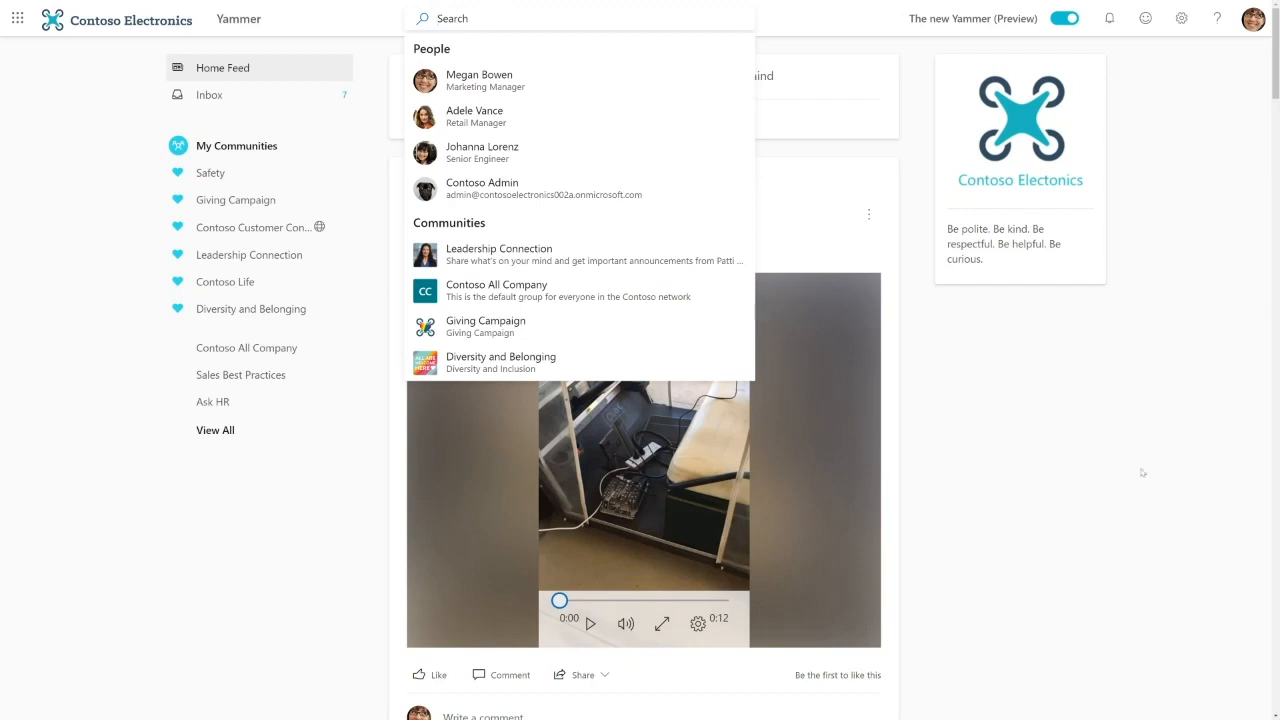
{"action": "left_click", "coordinate": [1037, 500]}
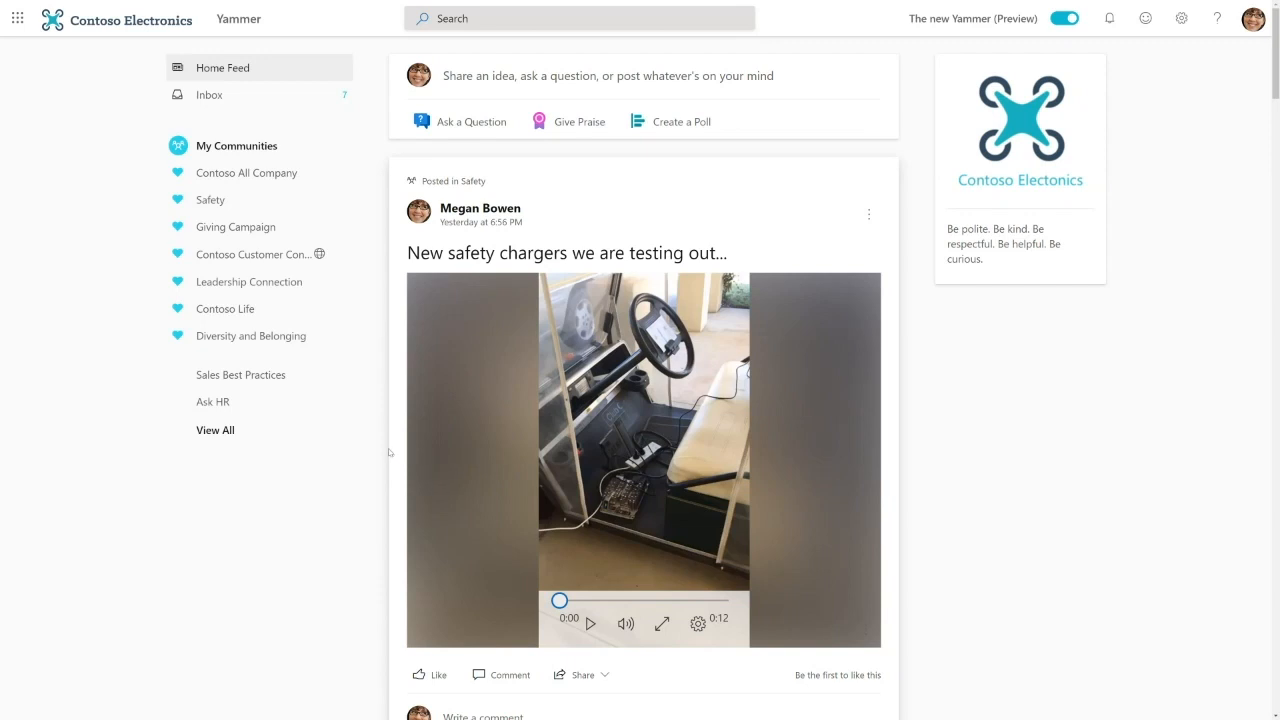
Open the Leadership Connection community and view the available options for its pinned conversation without choosing any.
{"action": "left_click", "coordinate": [240, 289]}
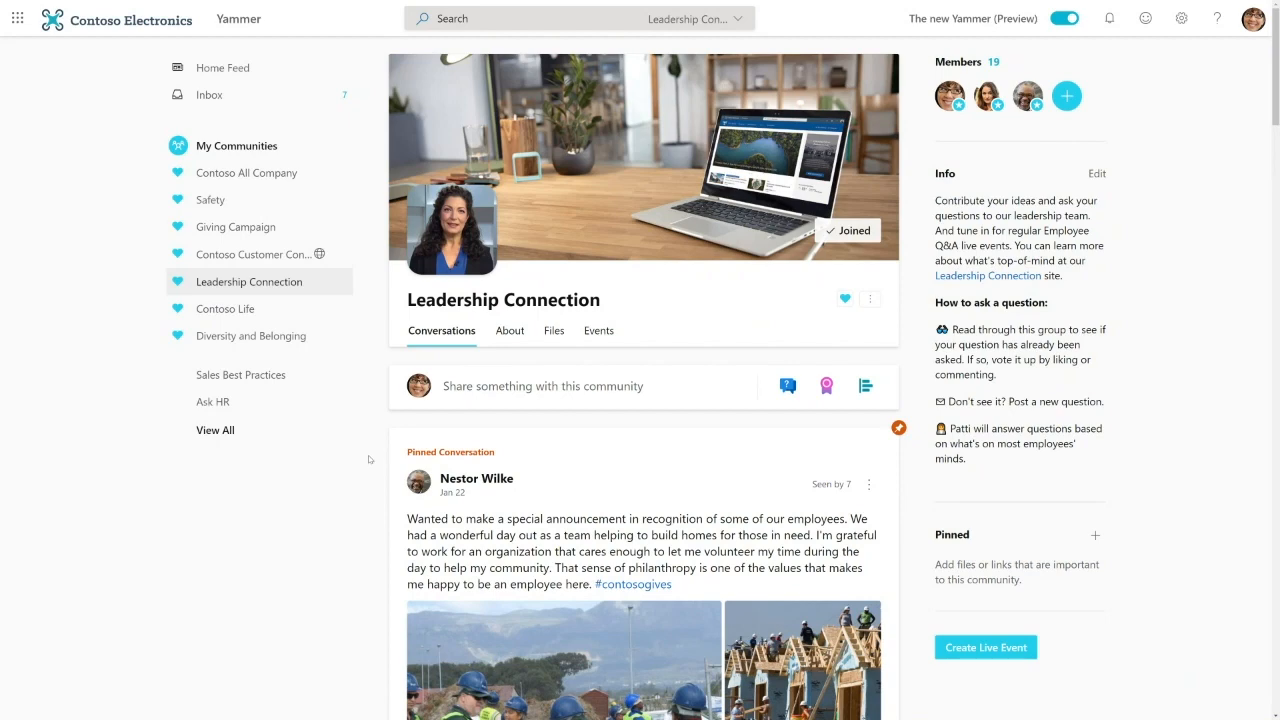
{"action": "scroll", "coordinate": [368, 456], "scroll_direction": "down", "scroll_amount": 2}
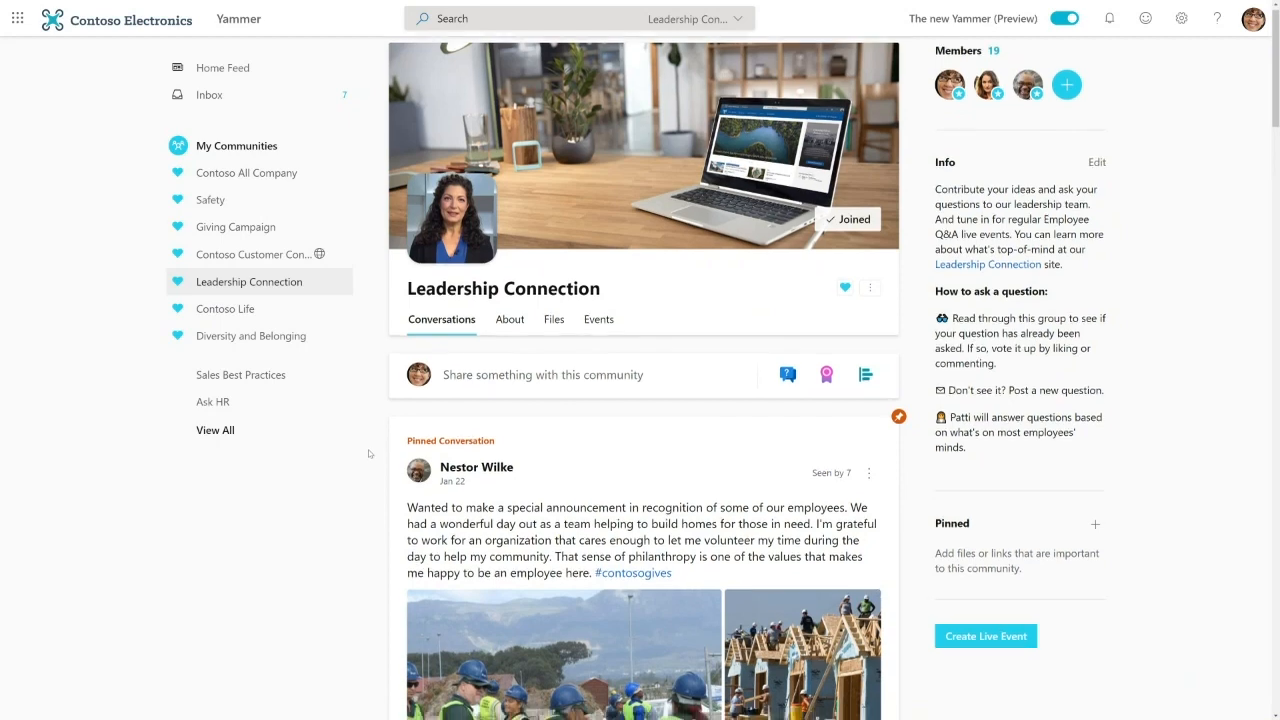
{"action": "scroll", "coordinate": [368, 454], "scroll_direction": "down", "scroll_amount": 1}
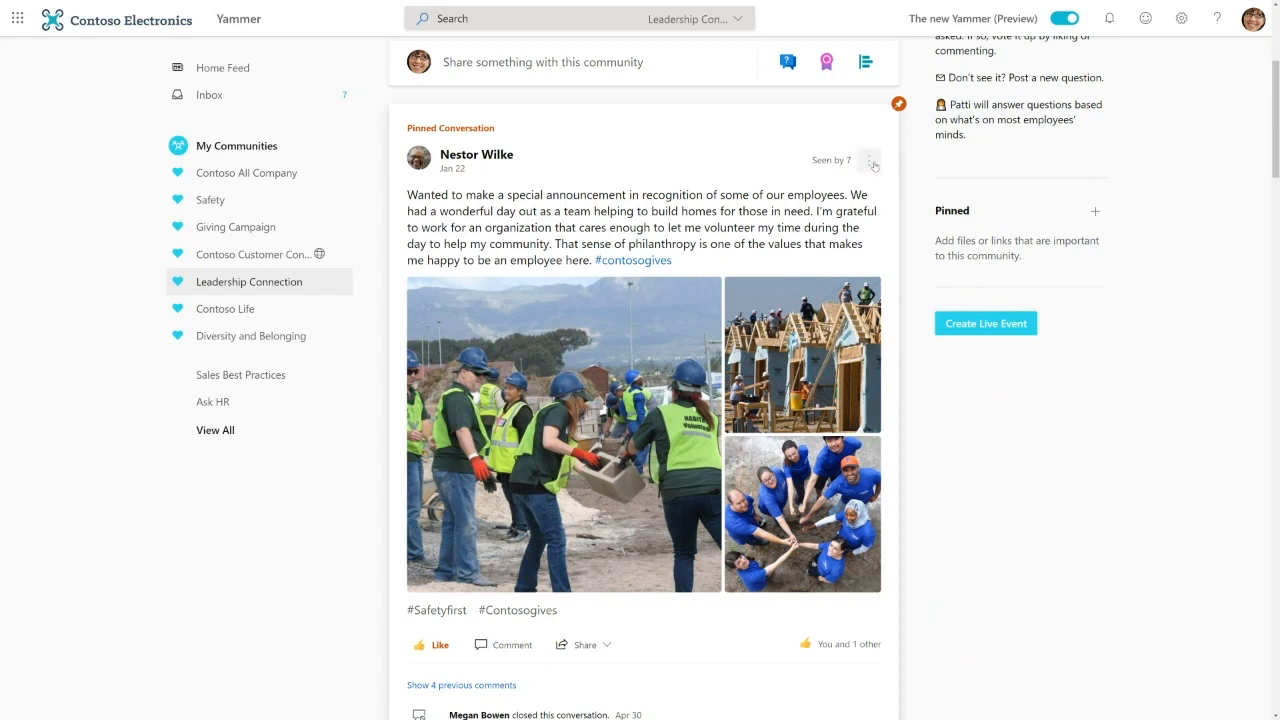
{"action": "left_click", "coordinate": [869, 162]}
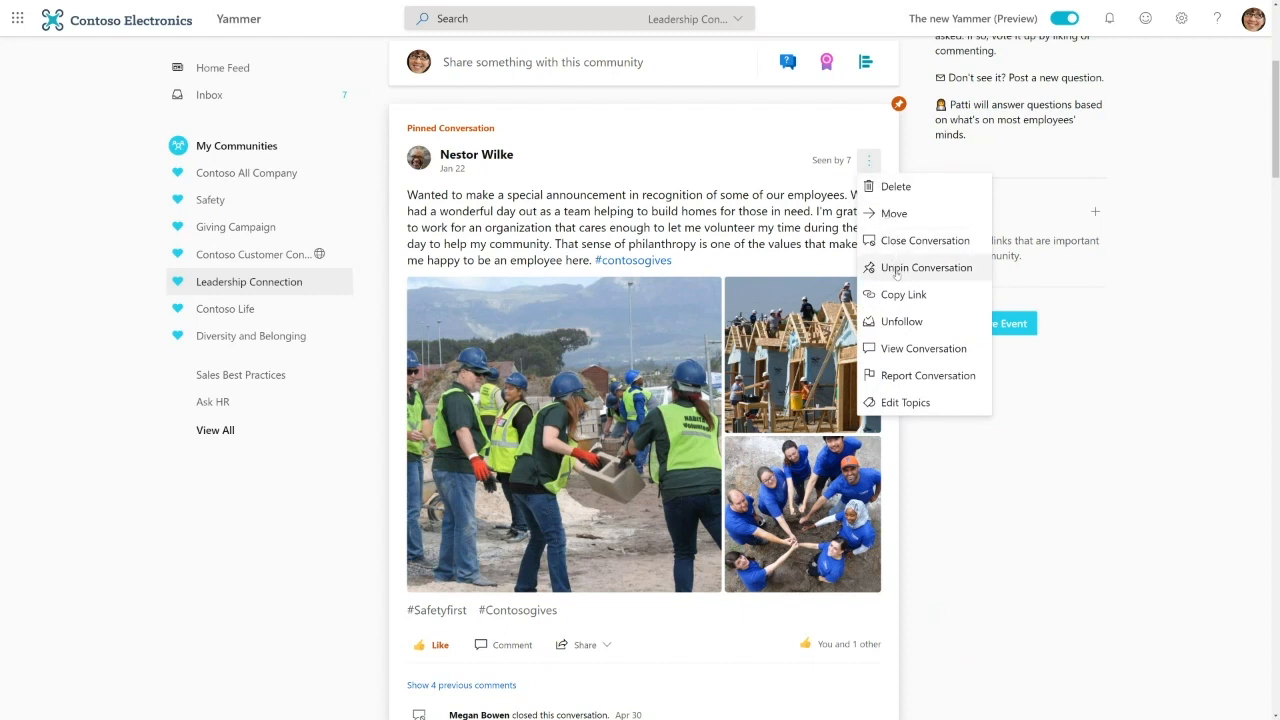
{"action": "left_click", "coordinate": [731, 228]}
Review the Leadership Connection conversations down to the question about responding to strong competition.
{"action": "scroll", "coordinate": [731, 228], "scroll_direction": "down", "scroll_amount": 1}
{"action": "scroll", "coordinate": [731, 228], "scroll_direction": "down", "scroll_amount": 12}
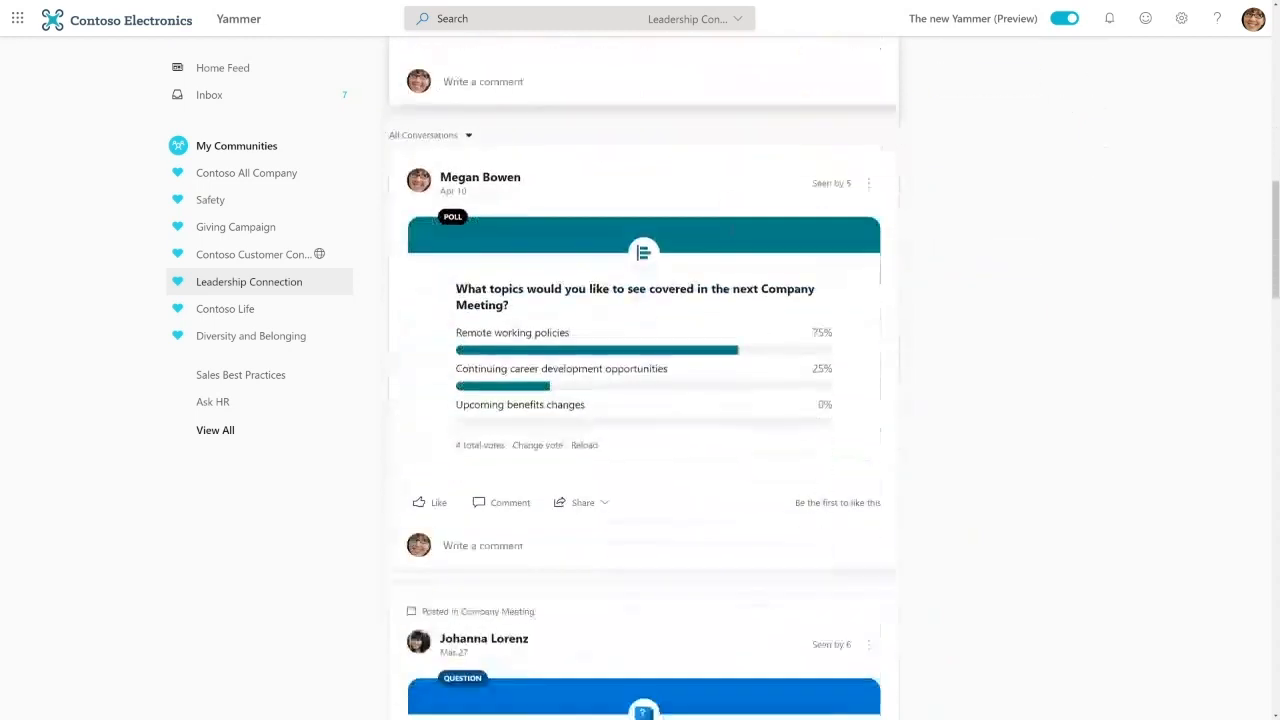
{"action": "scroll", "coordinate": [731, 228], "scroll_direction": "down", "scroll_amount": 5}
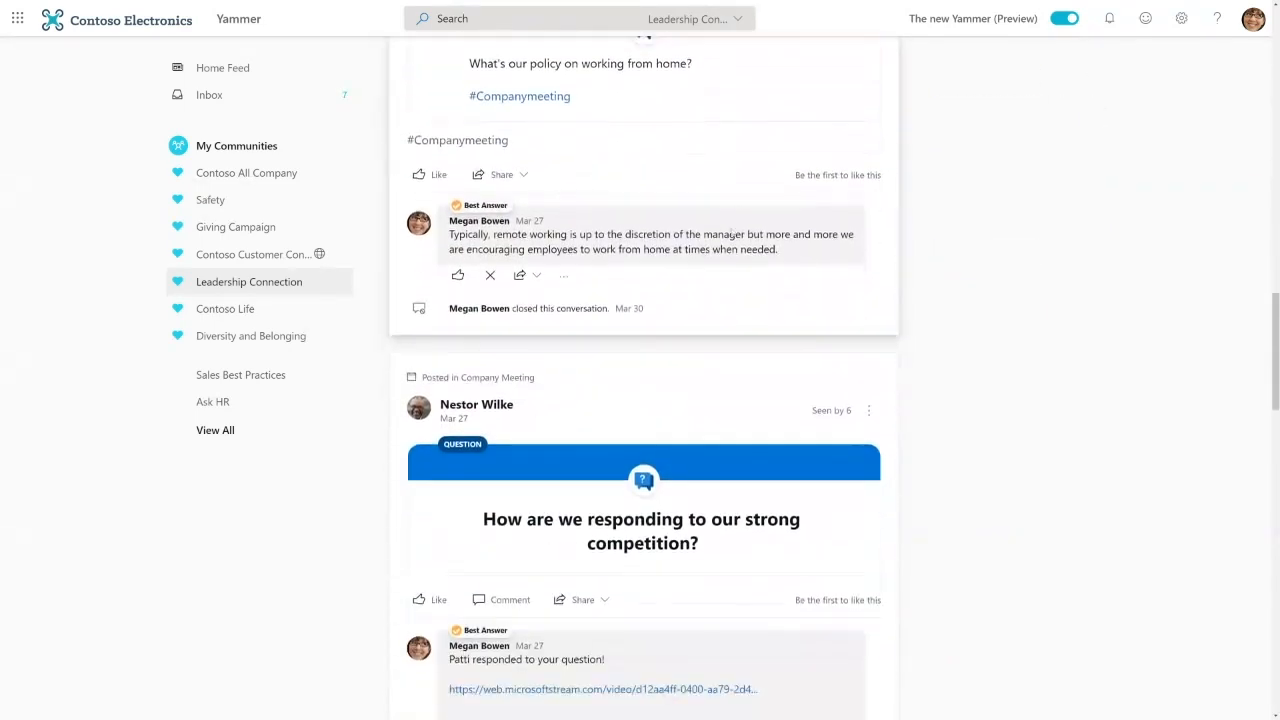
{"action": "scroll", "coordinate": [731, 232], "scroll_direction": "down", "scroll_amount": 1}
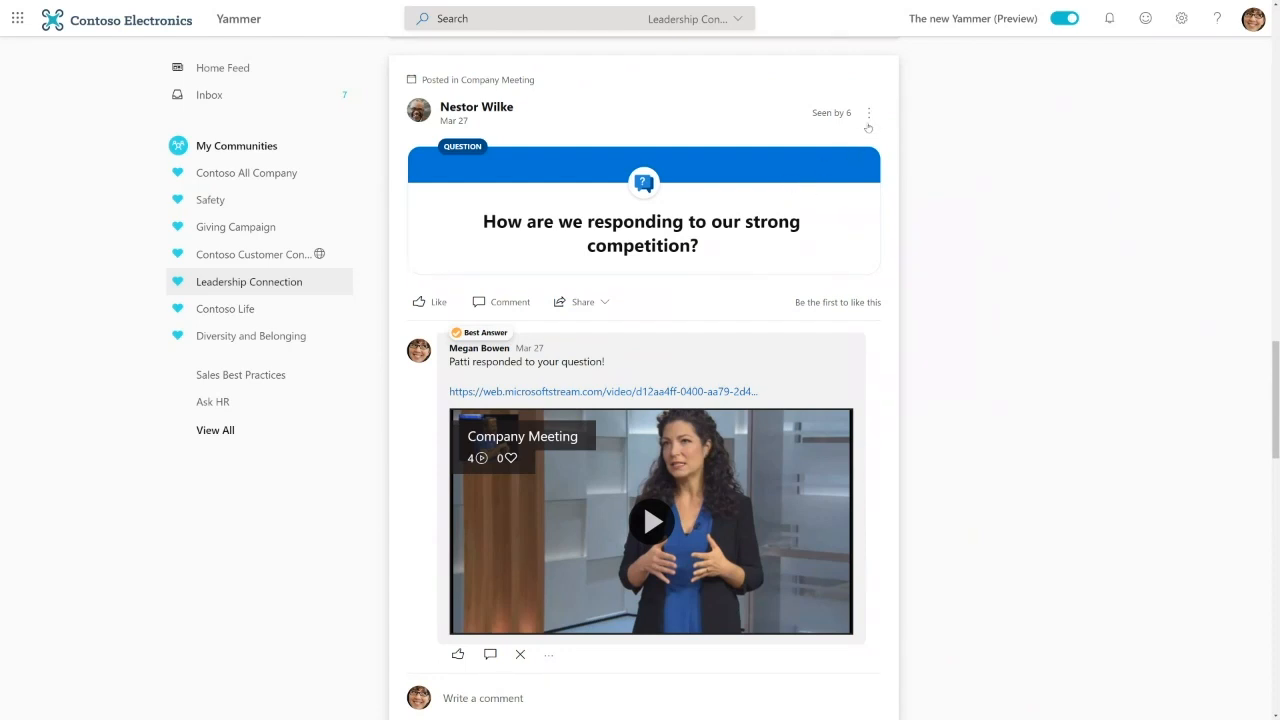
View the options for the strong competition question, close them, and browse the conversations down to the question about showing customers new prototypes.
{"action": "left_click", "coordinate": [869, 116]}
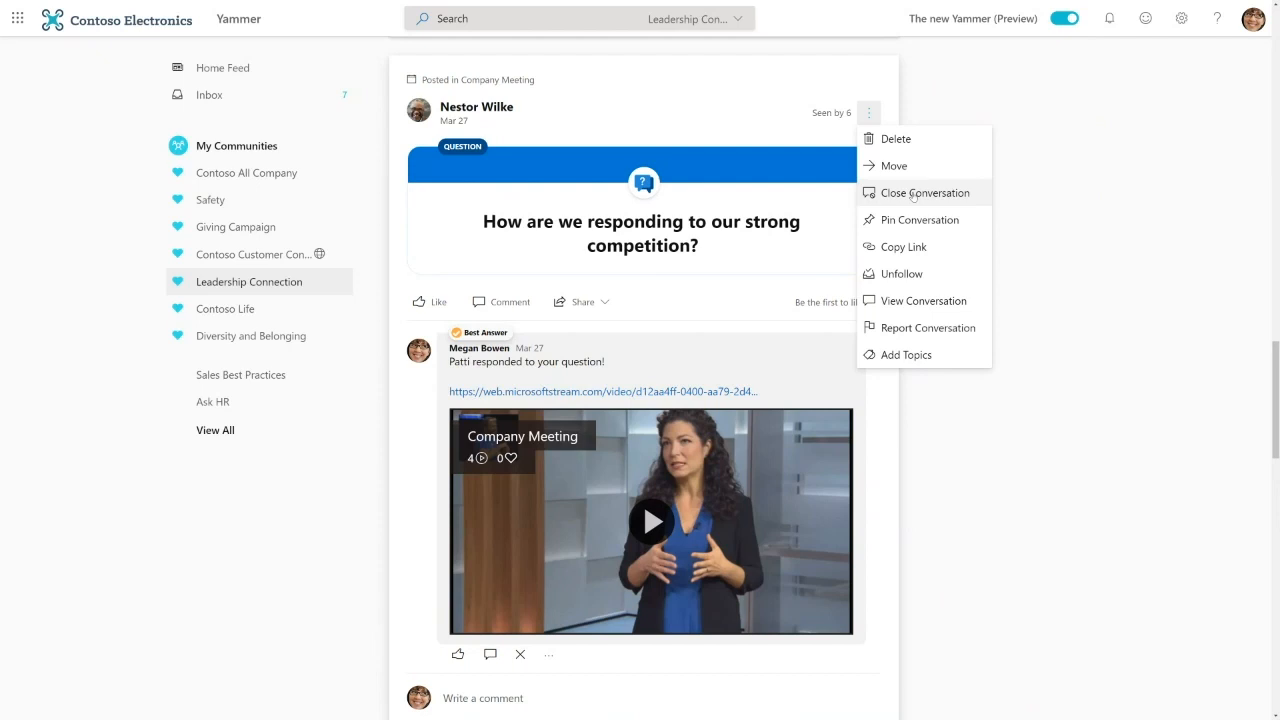
{"action": "left_click", "coordinate": [982, 408]}
{"action": "scroll", "coordinate": [980, 405], "scroll_direction": "down", "scroll_amount": 3}
{"action": "scroll", "coordinate": [980, 405], "scroll_direction": "down", "scroll_amount": 5}
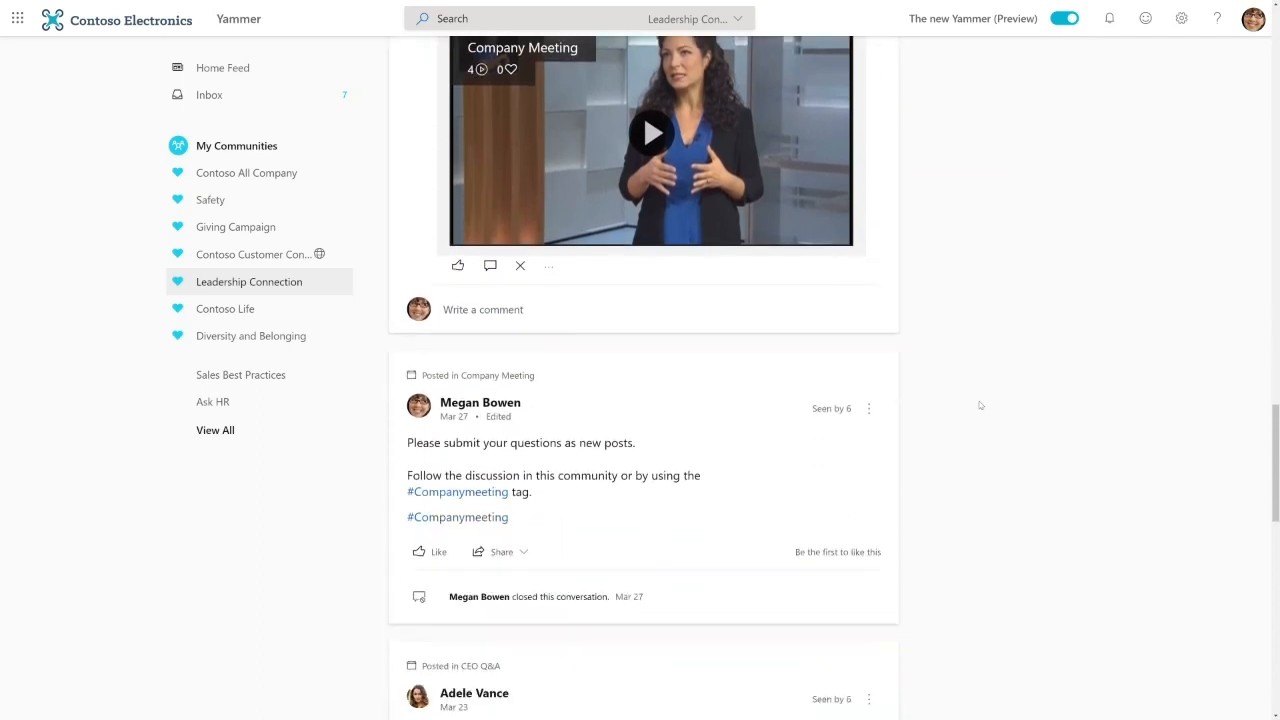
{"action": "scroll", "coordinate": [980, 400], "scroll_direction": "down", "scroll_amount": 3}
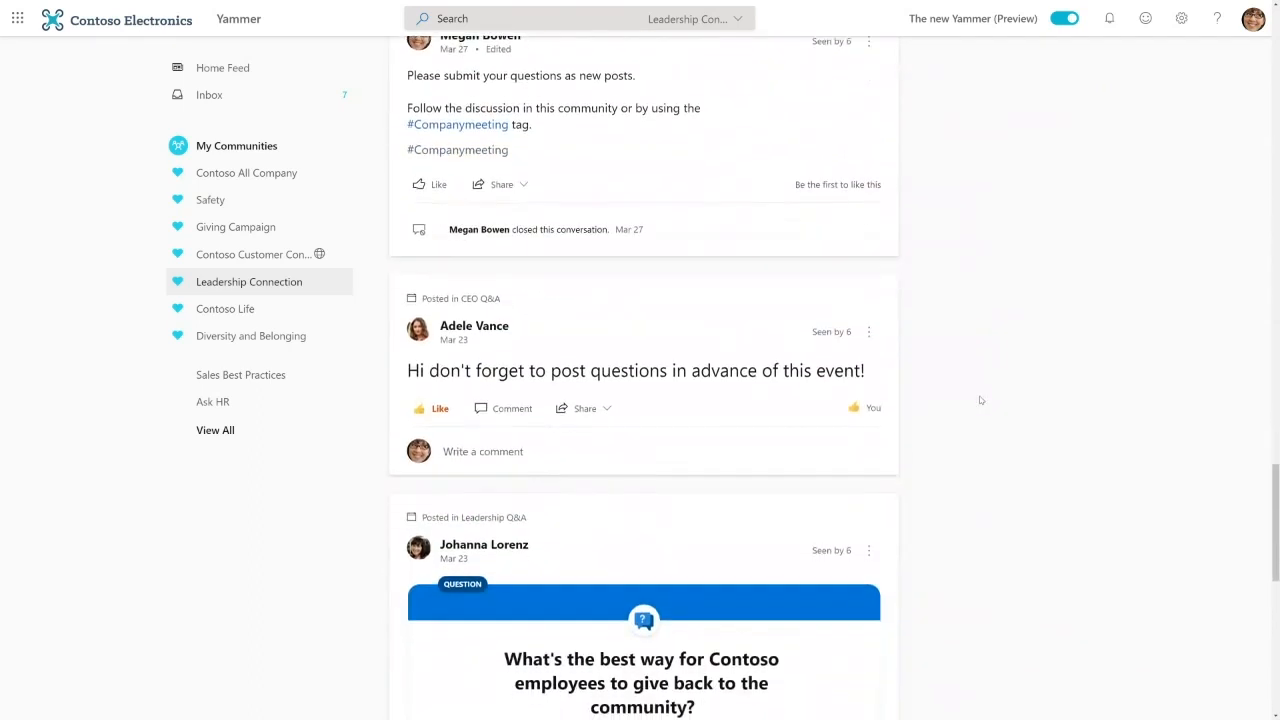
{"action": "scroll", "coordinate": [983, 391], "scroll_direction": "down", "scroll_amount": 1}
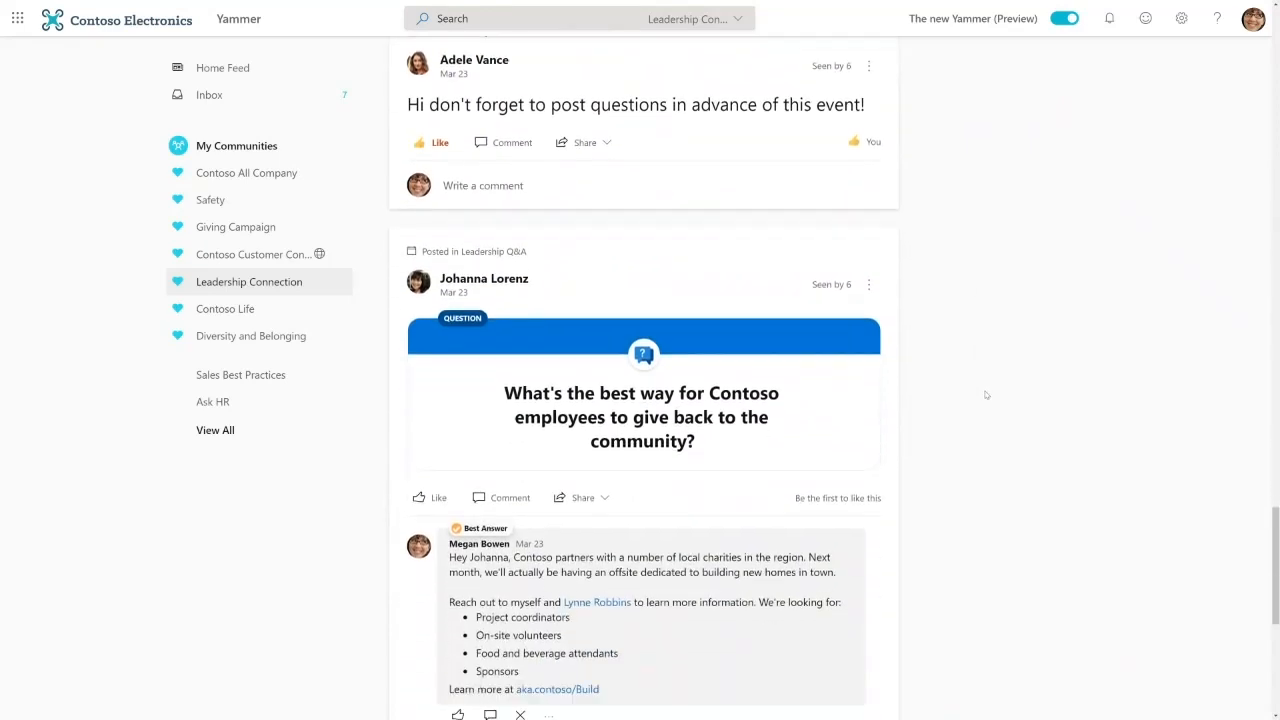
{"action": "scroll", "coordinate": [986, 394], "scroll_direction": "down", "scroll_amount": 1}
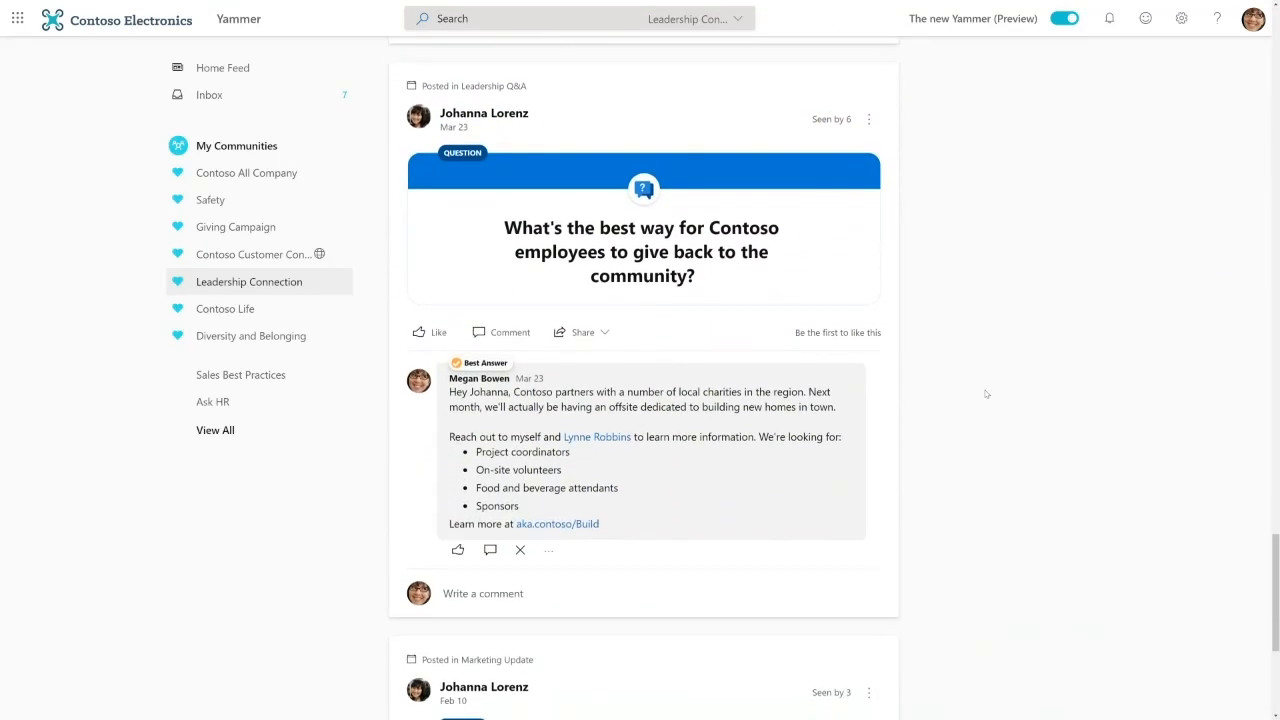
{"action": "scroll", "coordinate": [975, 376], "scroll_direction": "down", "scroll_amount": 2}
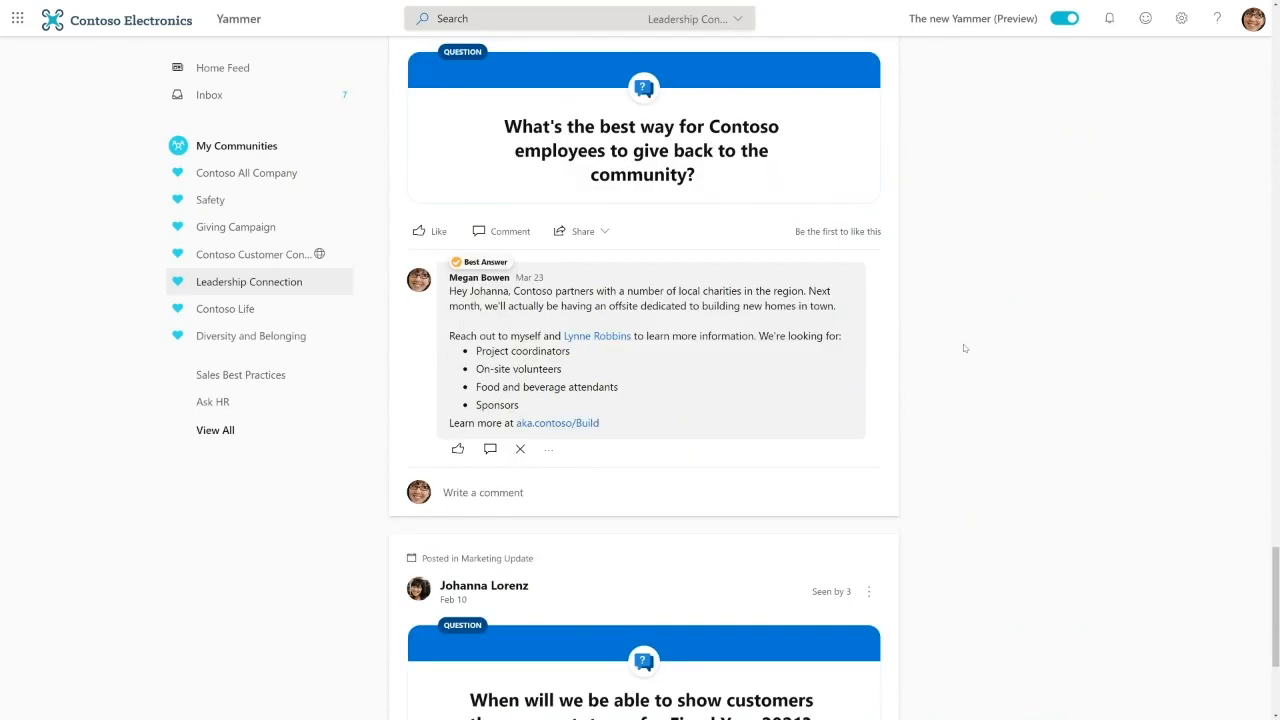
{"action": "scroll", "coordinate": [966, 337], "scroll_direction": "down", "scroll_amount": 1}
{"action": "scroll", "coordinate": [965, 333], "scroll_direction": "down", "scroll_amount": 2}
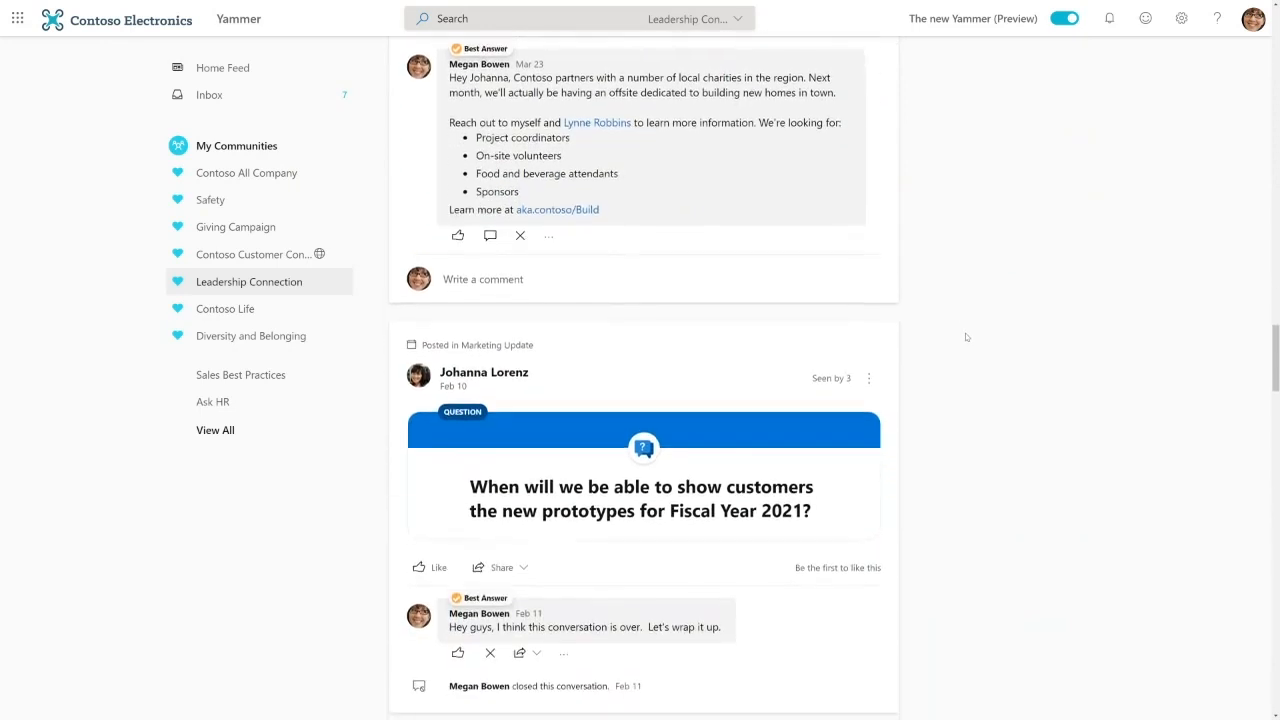
Open the Report Conversation form for the closed question about Fiscal Year 2021 prototypes and cancel without submitting.
{"action": "left_click", "coordinate": [870, 268]}
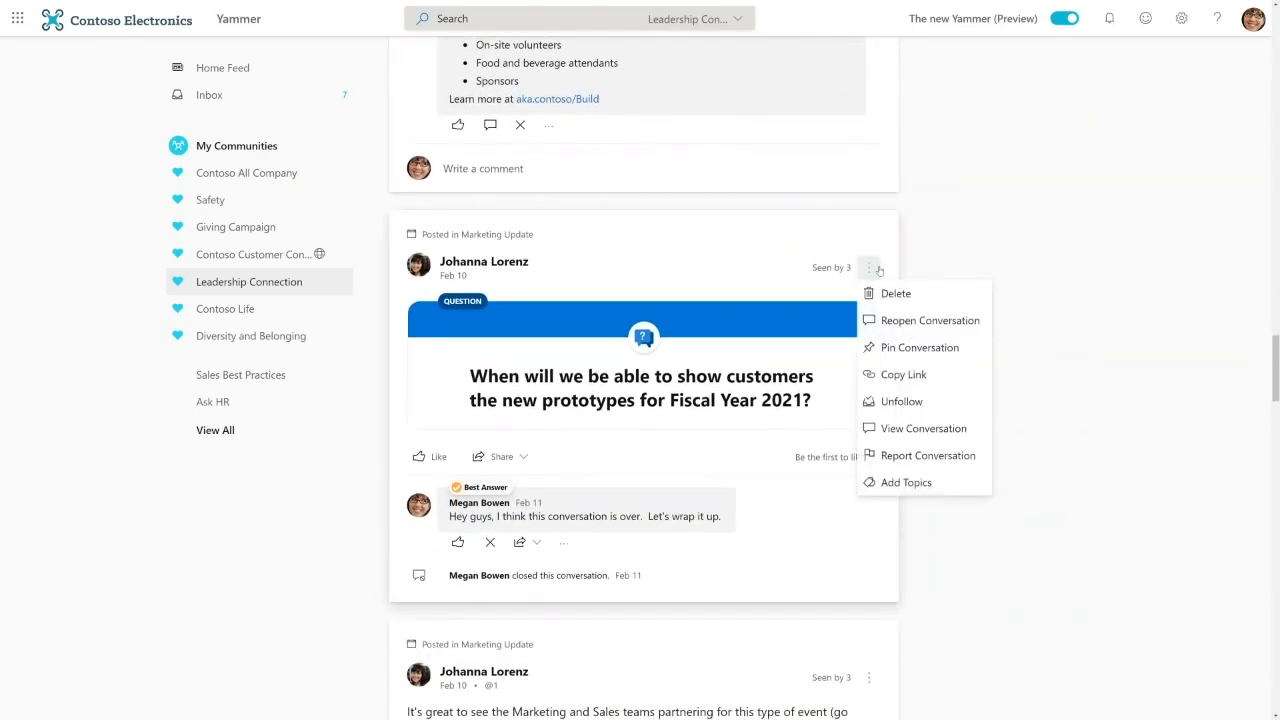
{"action": "left_click", "coordinate": [928, 456]}
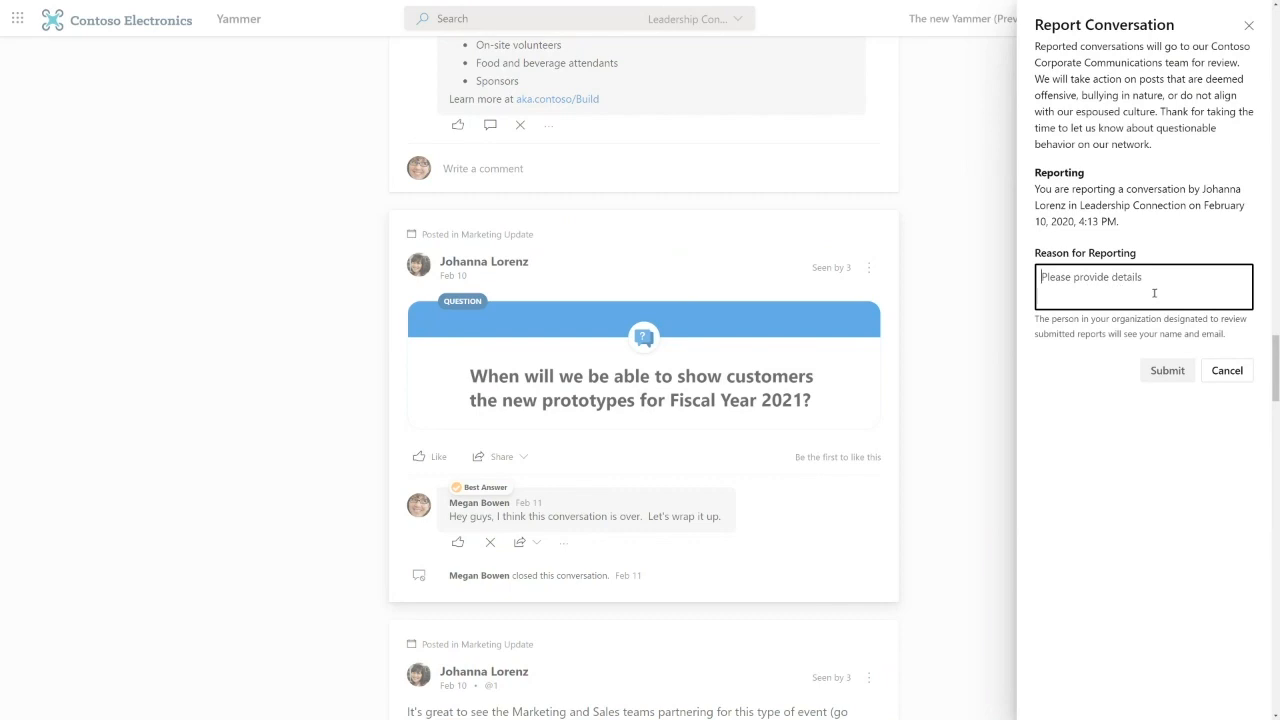
{"action": "left_click", "coordinate": [1228, 374]}
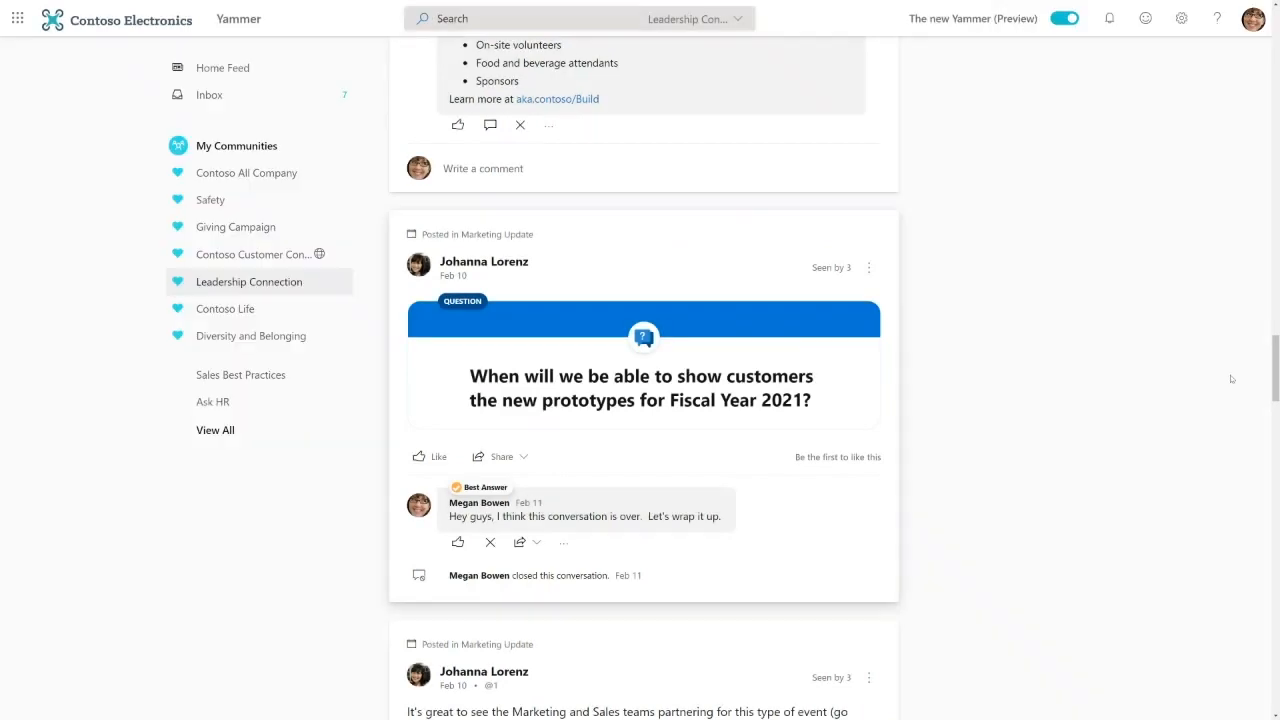
Preview the Question, Praise and Poll post types in the Leadership Connection composer and return it to a plain post.
{"action": "scroll", "coordinate": [666, 355], "scroll_direction": "up", "scroll_amount": 10}
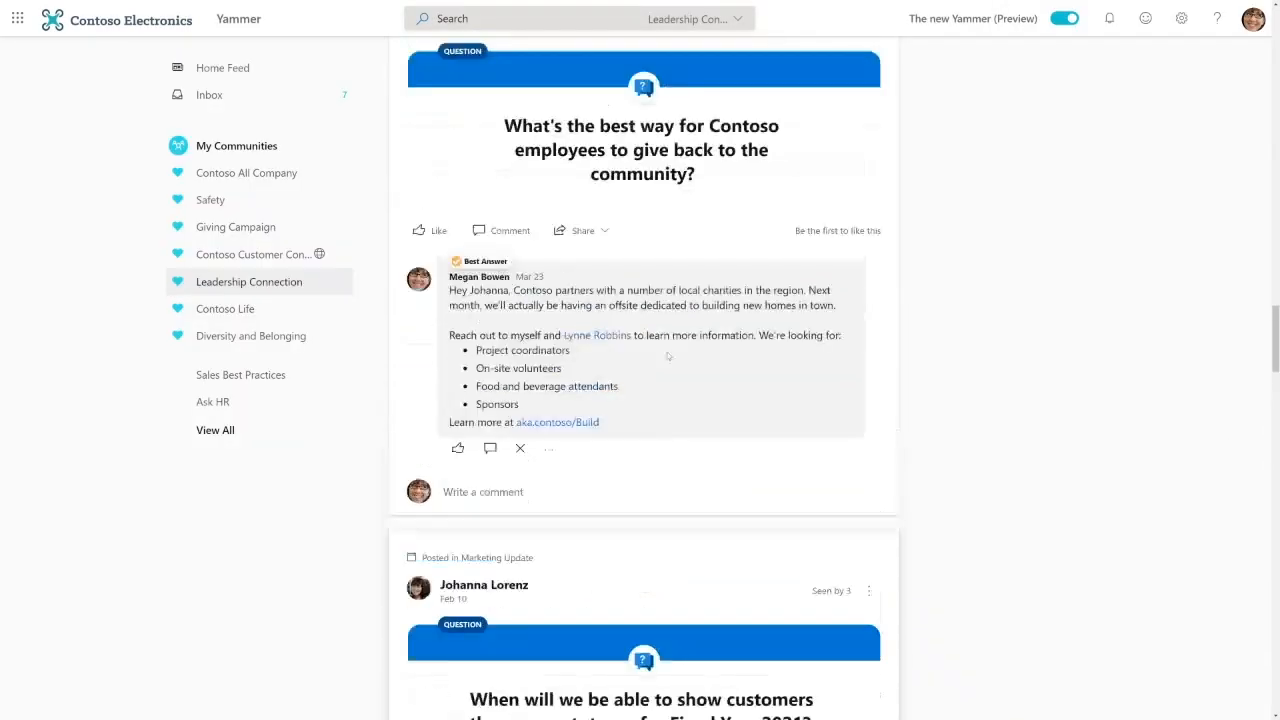
{"action": "scroll", "coordinate": [667, 355], "scroll_direction": "up", "scroll_amount": 10}
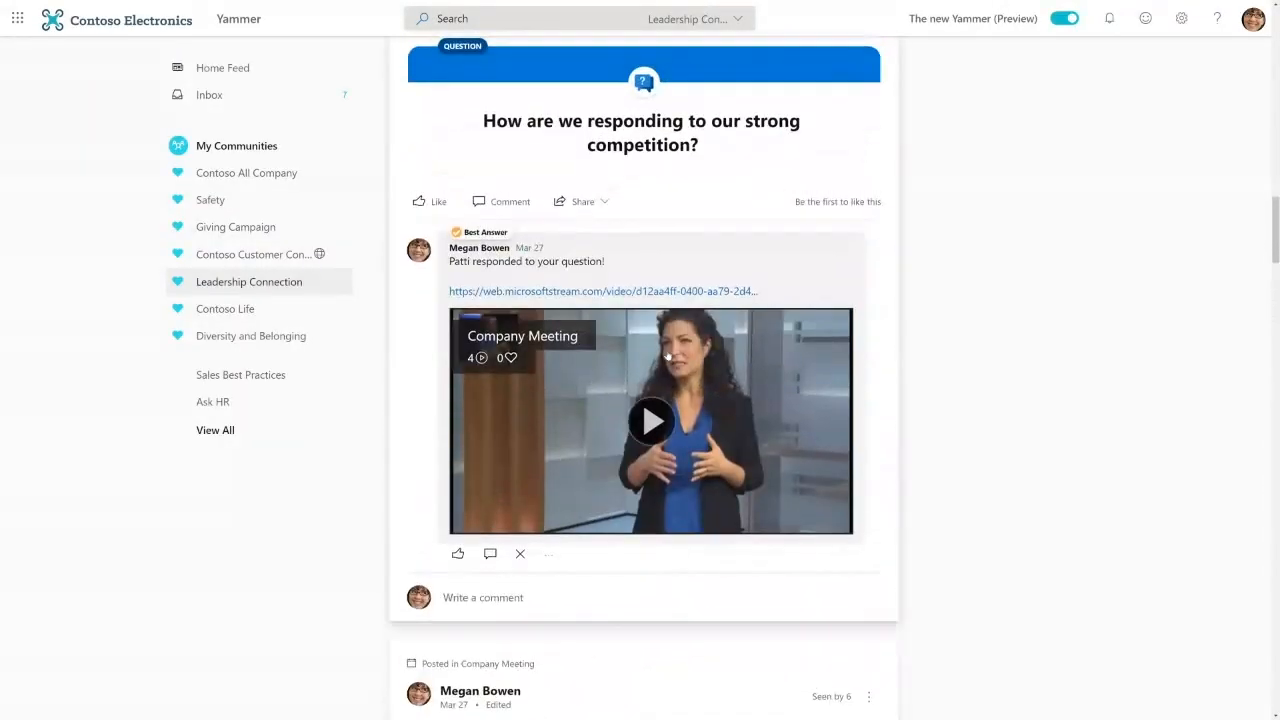
{"action": "scroll", "coordinate": [667, 355], "scroll_direction": "up", "scroll_amount": 10}
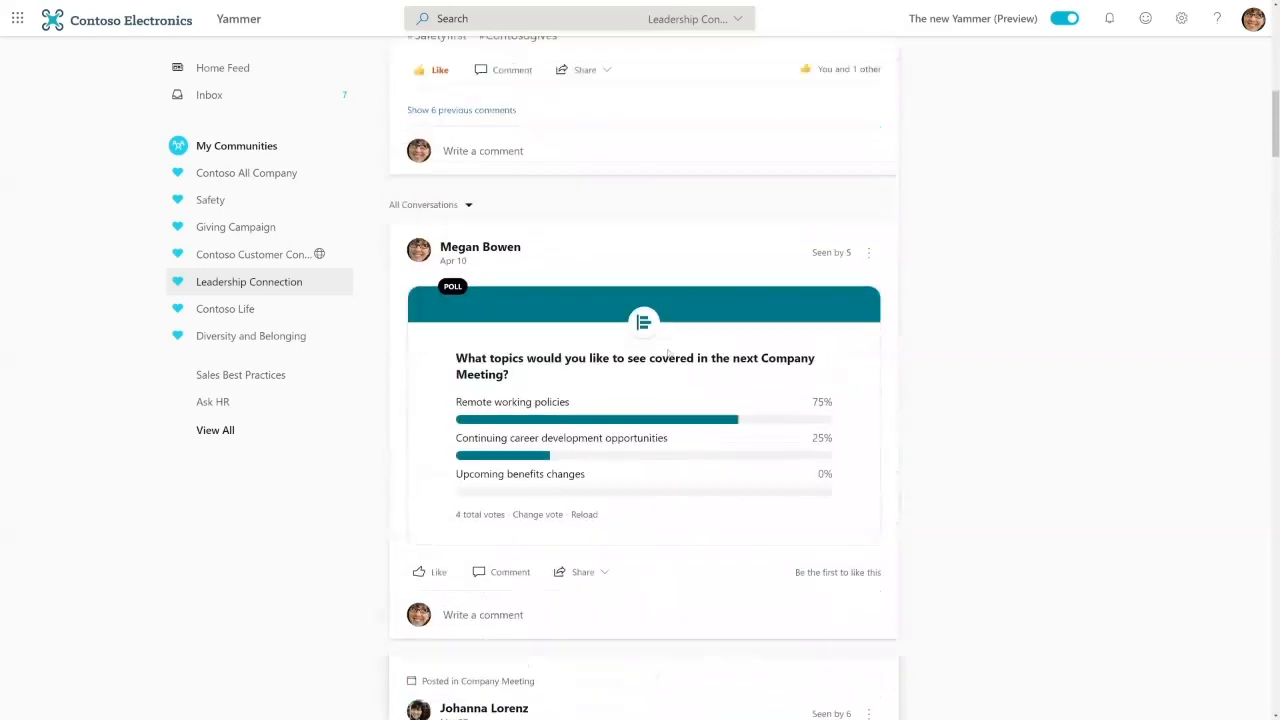
{"action": "scroll", "coordinate": [673, 302], "scroll_direction": "up", "scroll_amount": 5}
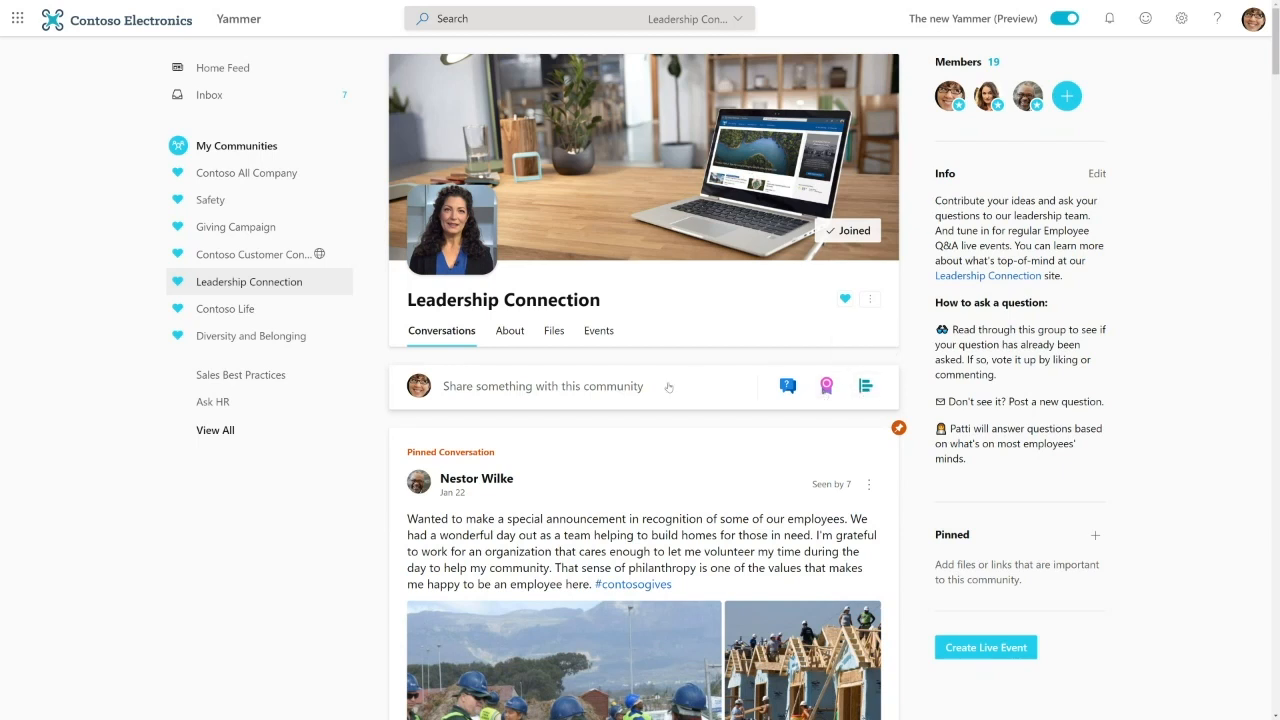
{"action": "left_click", "coordinate": [787, 387]}
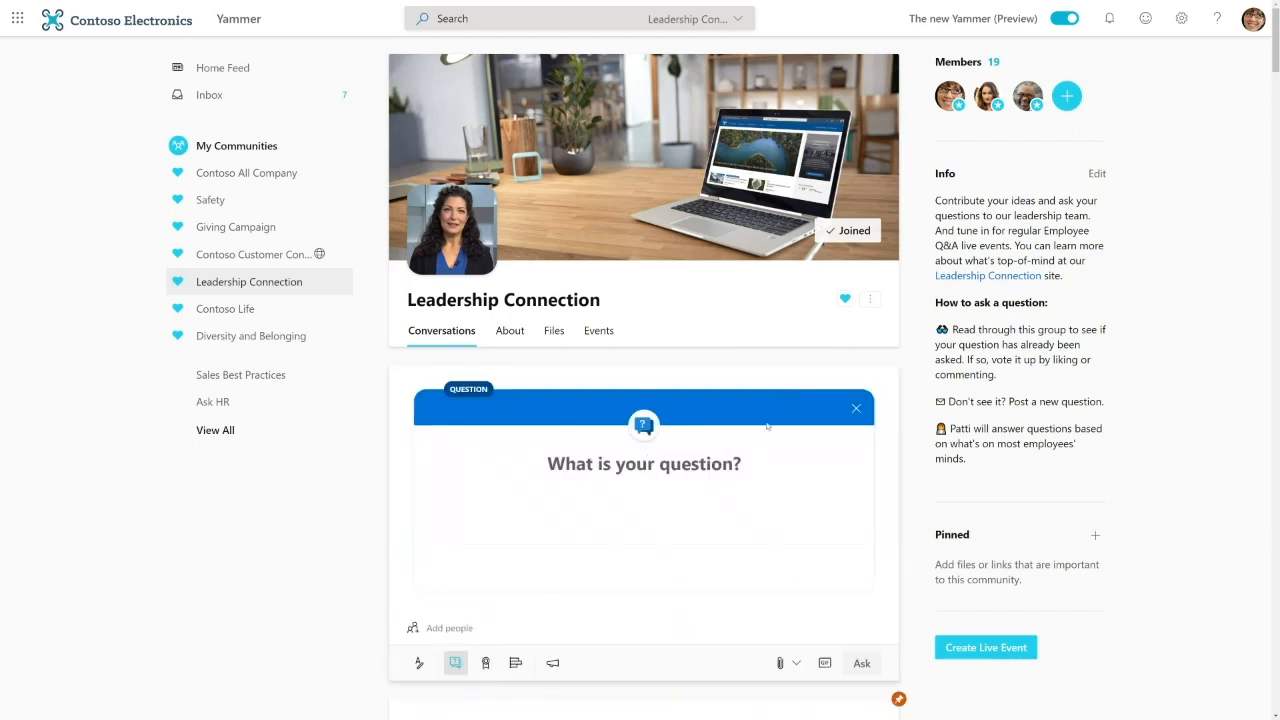
{"action": "scroll", "coordinate": [768, 427], "scroll_direction": "down", "scroll_amount": 2}
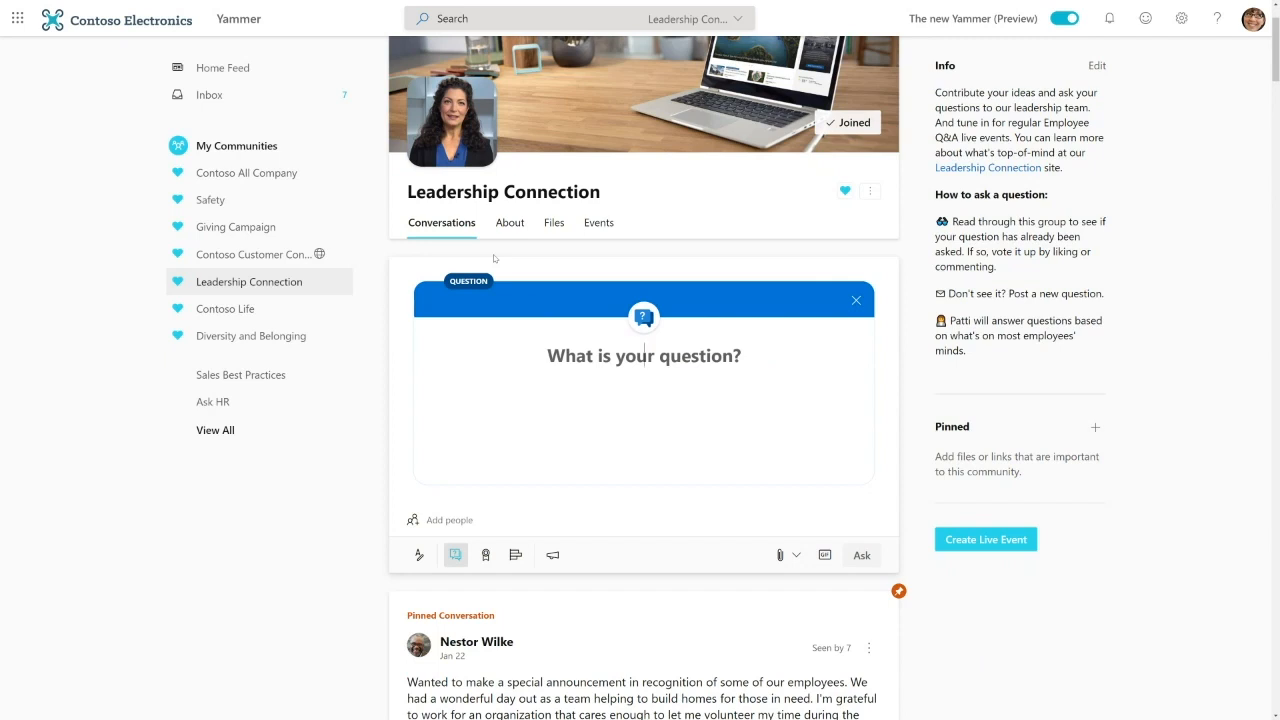
{"action": "left_click", "coordinate": [485, 555]}
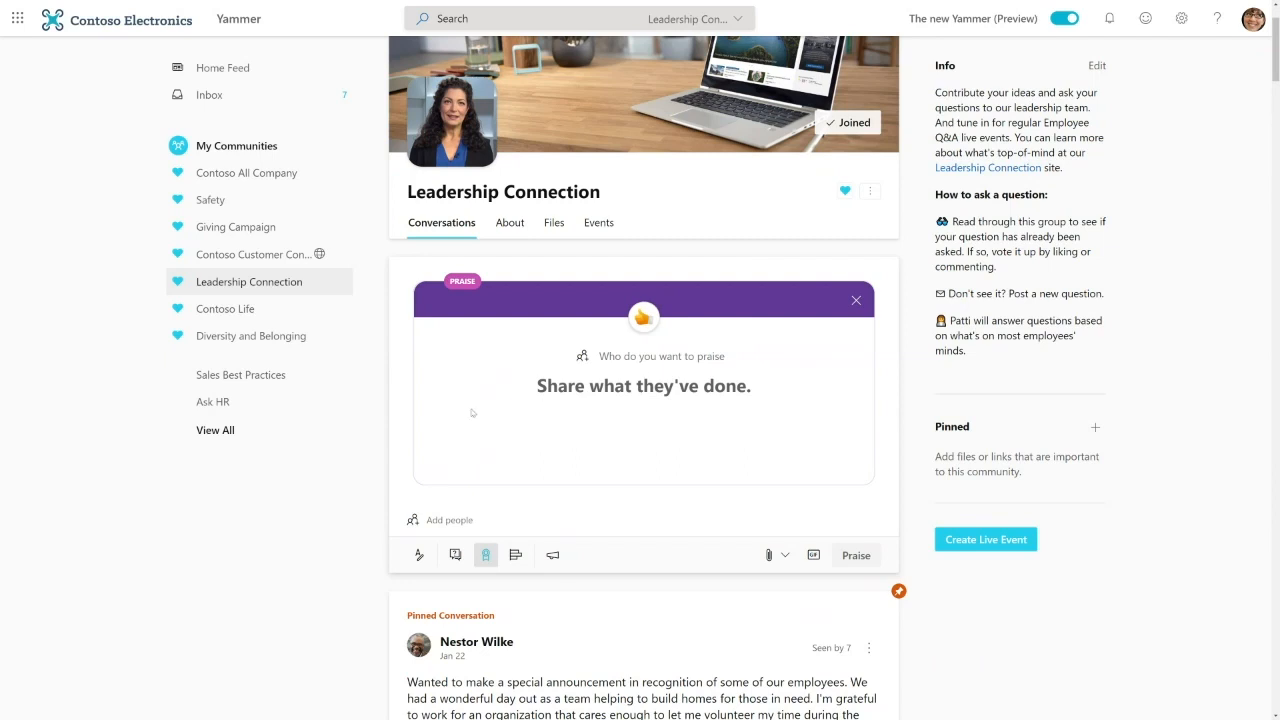
{"action": "left_click", "coordinate": [516, 556]}
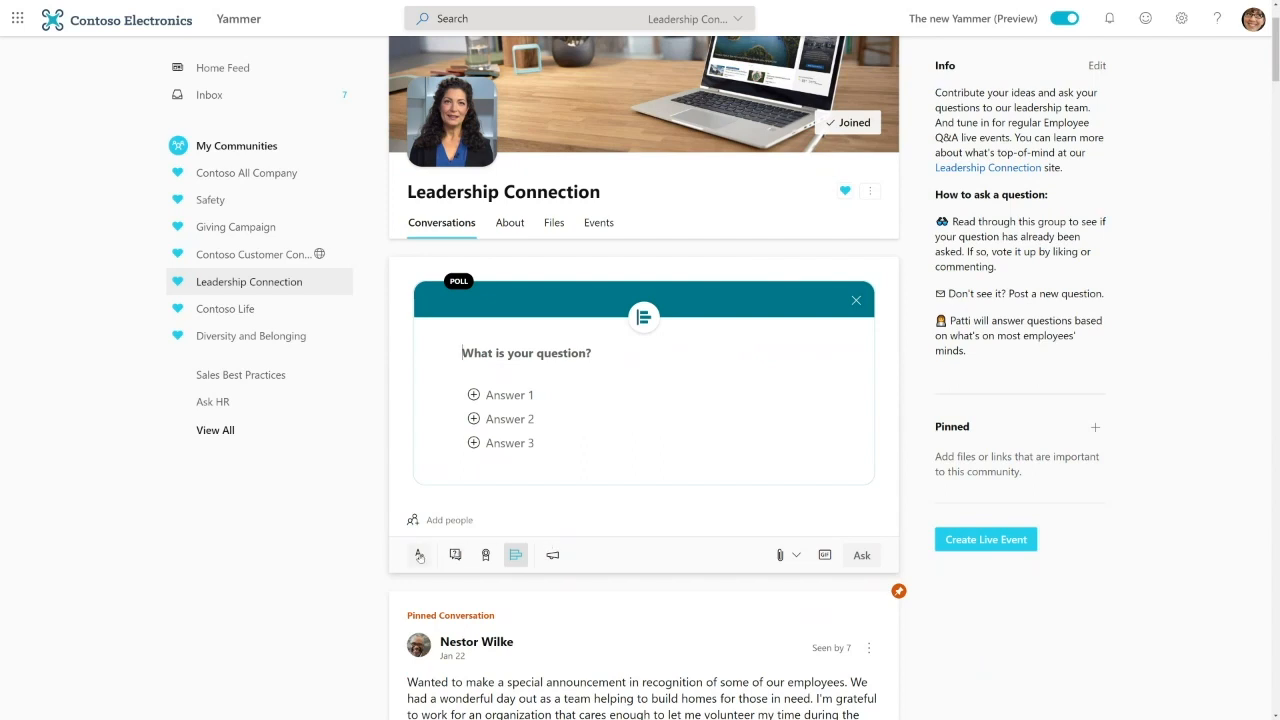
{"action": "left_click", "coordinate": [453, 558]}
{"action": "left_click", "coordinate": [452, 558]}
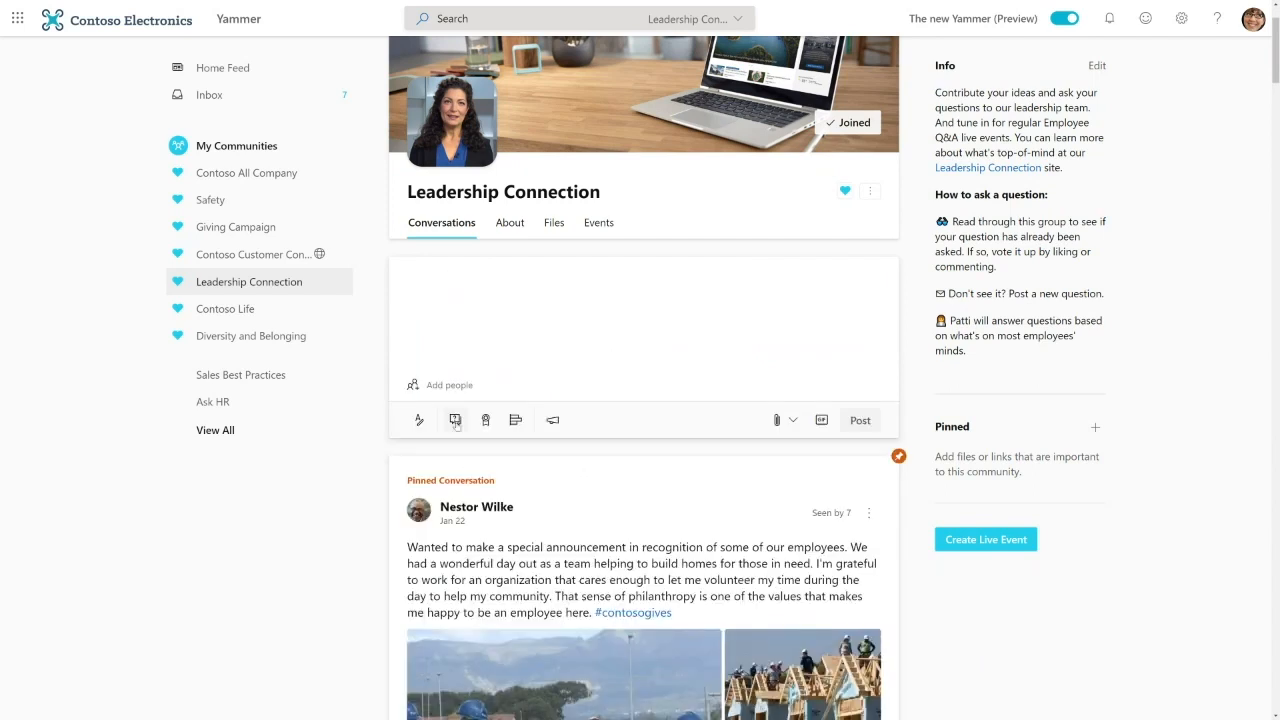
Show the text formatting options and write "Hey: I think the whole company should get raises!" in the new post.
{"action": "left_click", "coordinate": [418, 421]}
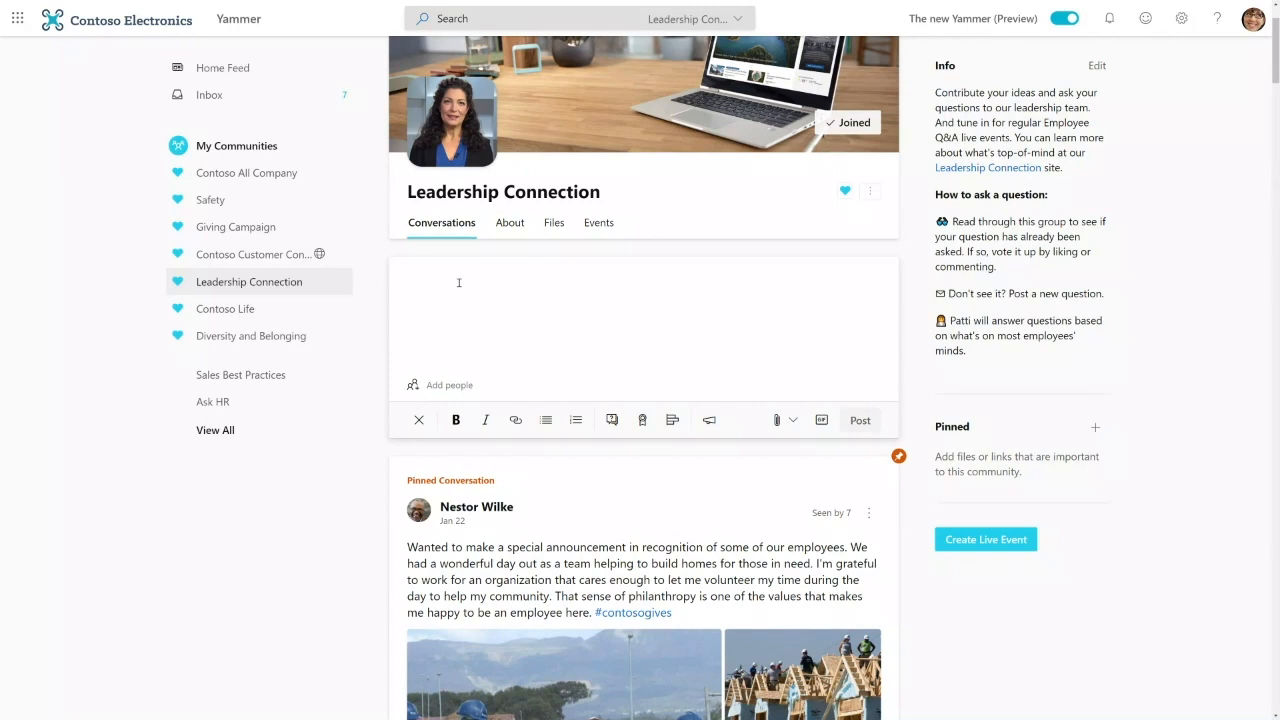
{"action": "type", "text": "Hey:  I"}
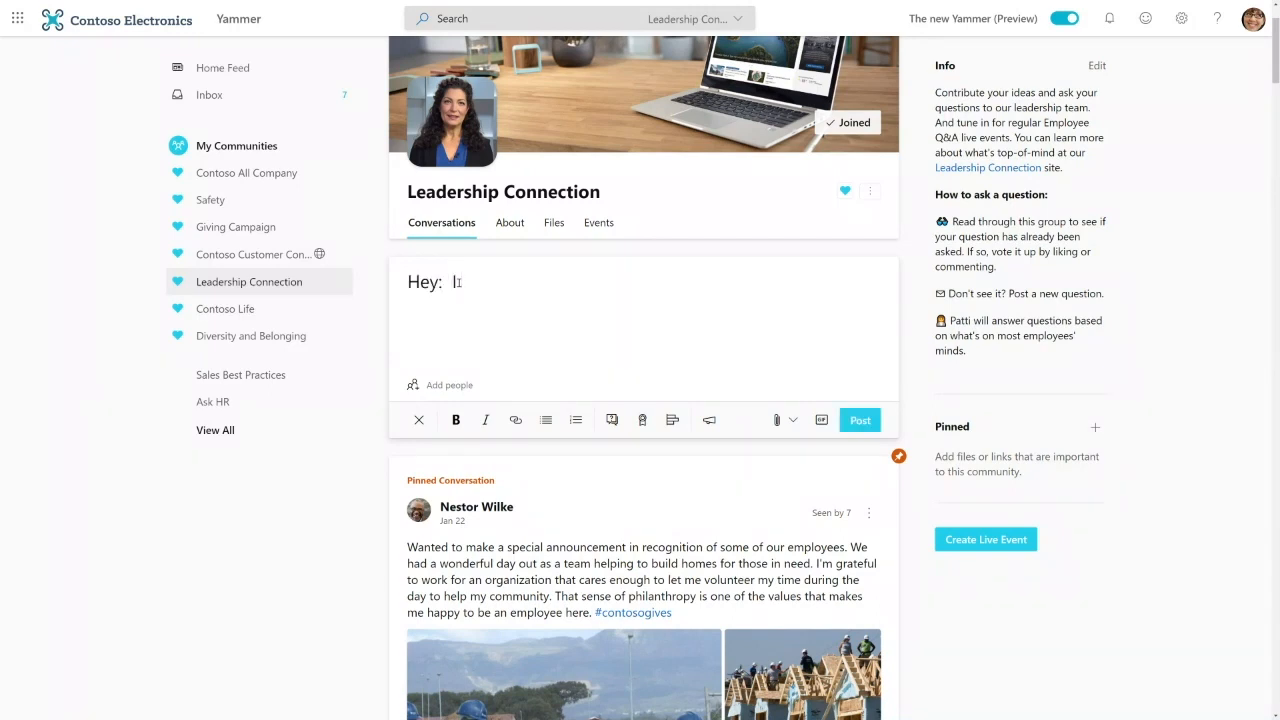
{"action": "type", "text": " think the whole compan"}
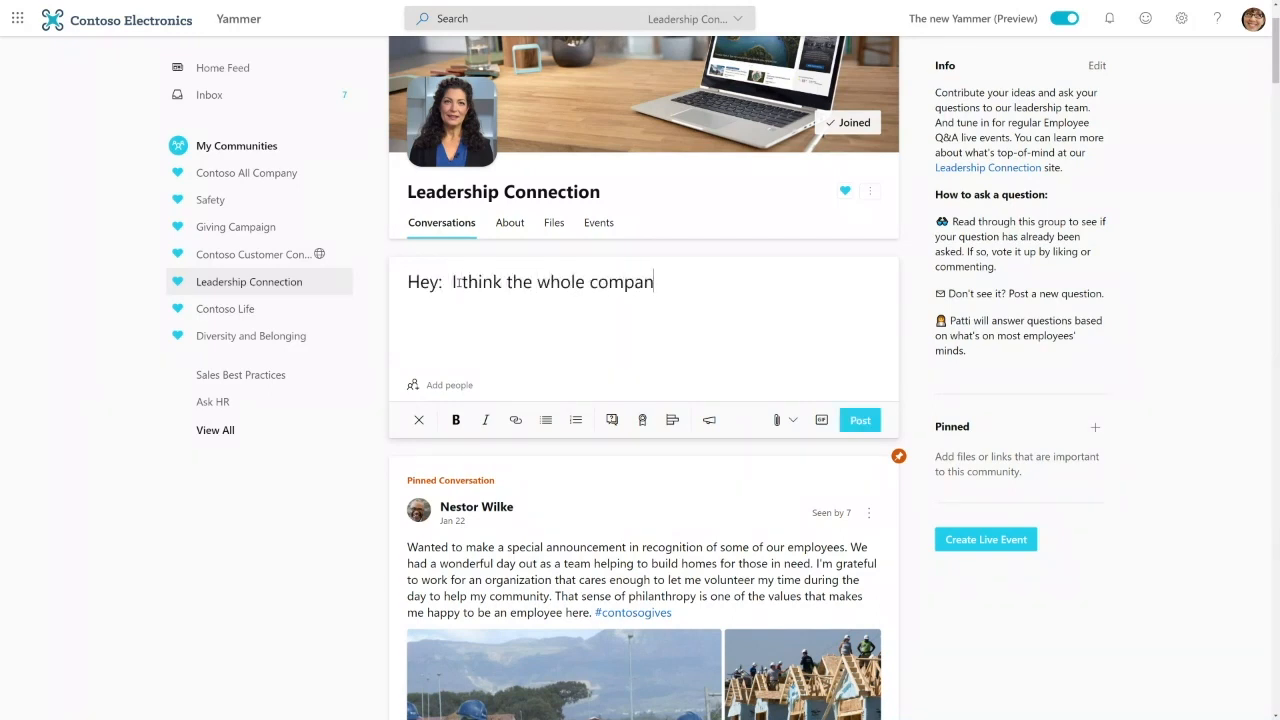
{"action": "type", "text": "y should get raises"}
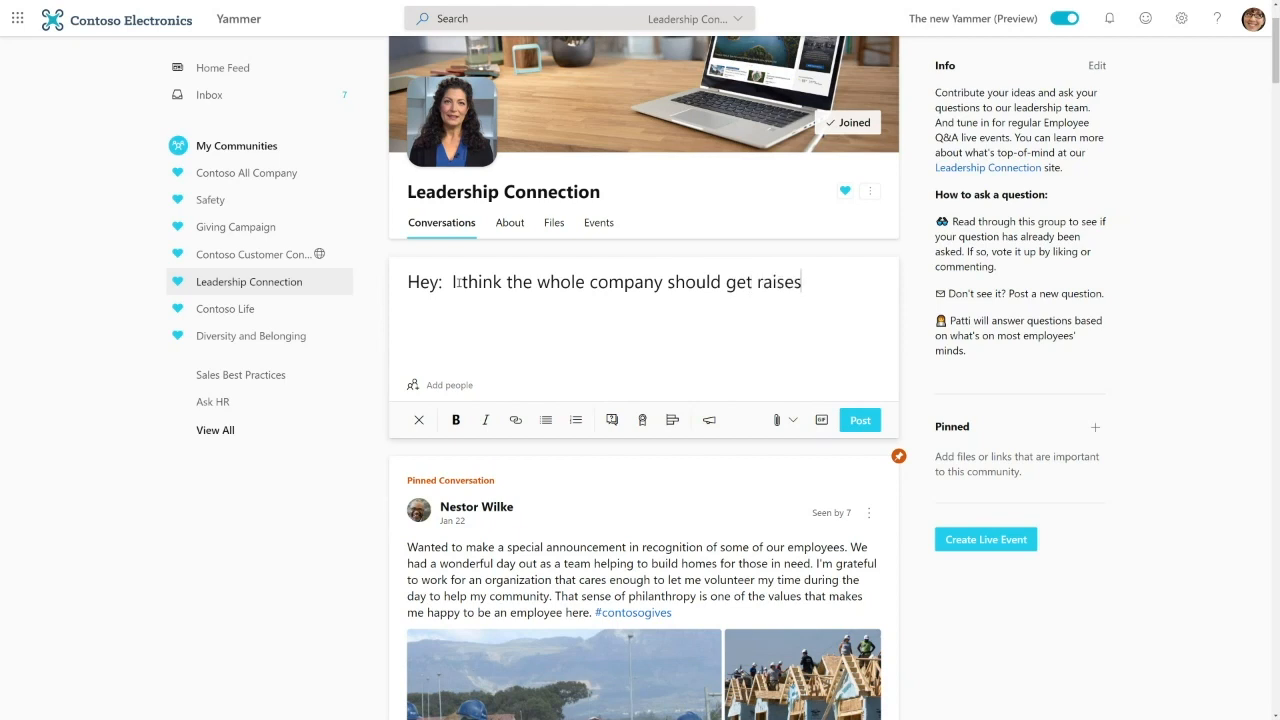
{"action": "type", "text": "!"}
Format the words "whole company should get raises" in the post as bold and italic.
{"action": "left_click_drag", "start_coordinate": [802, 282], "coordinate": [541, 290]}
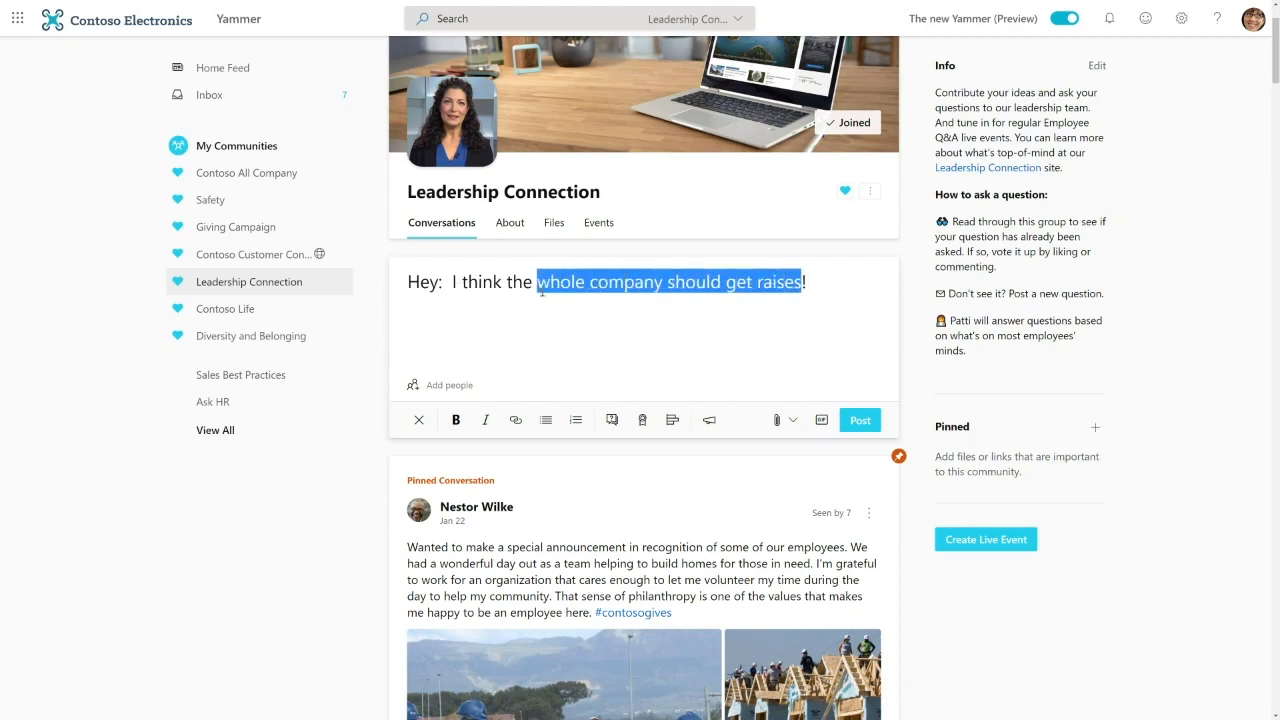
{"action": "left_click", "coordinate": [455, 420]}
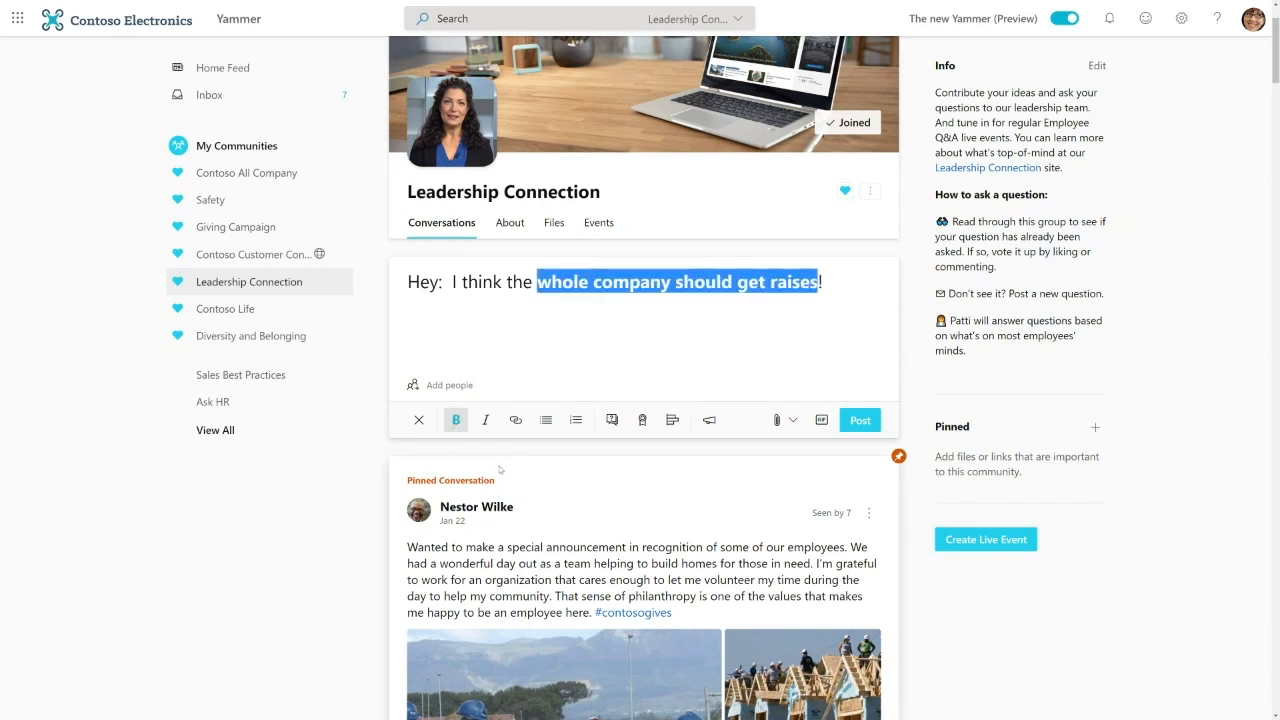
{"action": "left_click", "coordinate": [486, 421]}
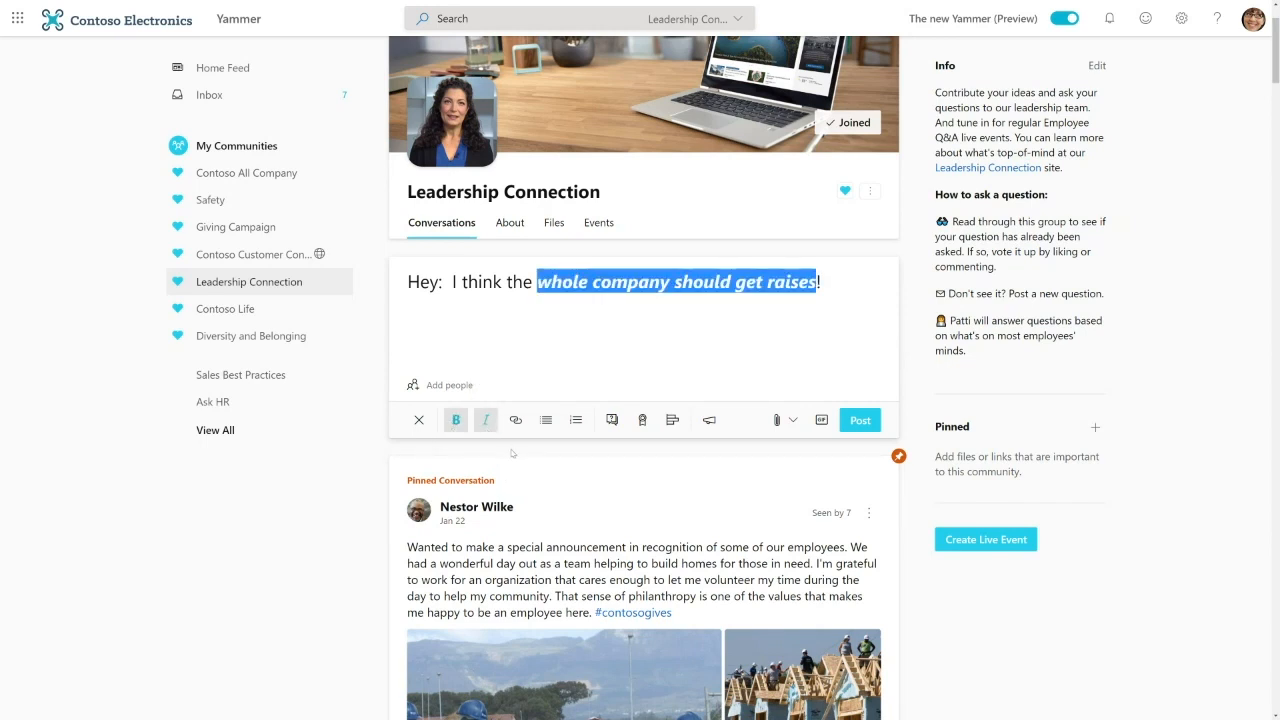
{"action": "left_click", "coordinate": [841, 277]}
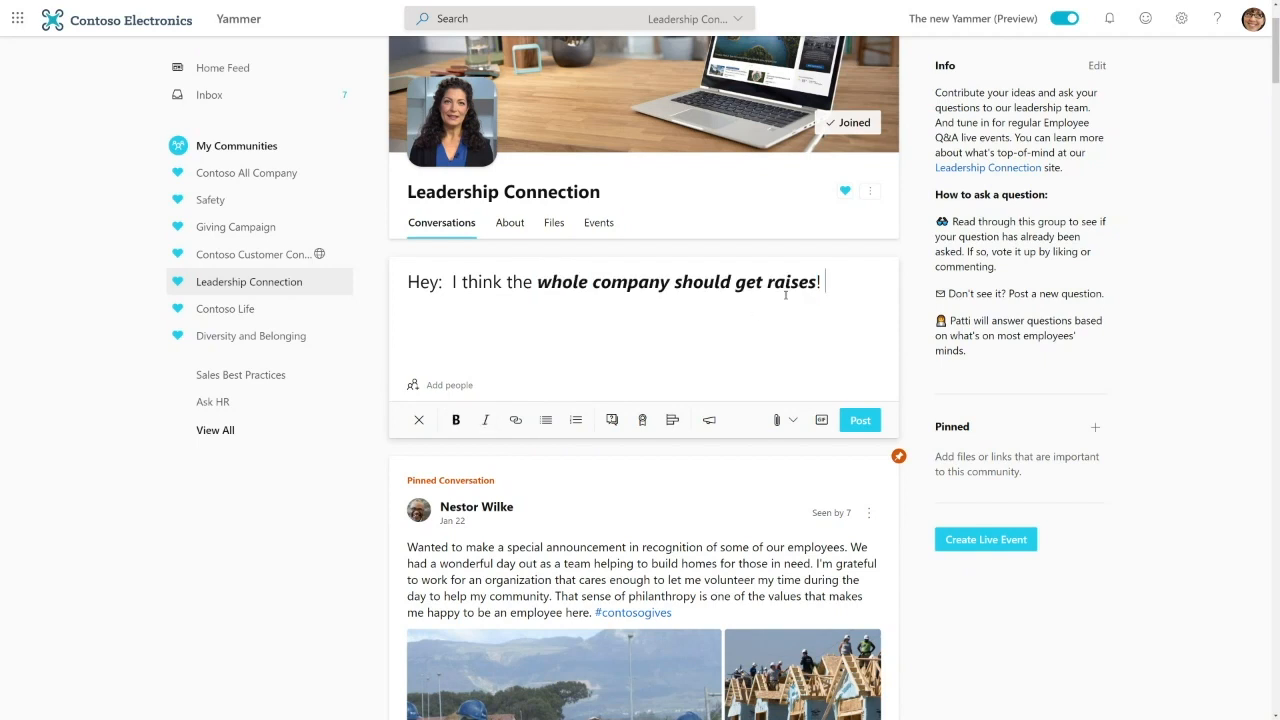
Add the line "For these three reasons:" followed by a numbered list with "We've exceeded profits" and "$$$$".
{"action": "key", "text": "Return"}
{"action": "type", "text": "For thes"}
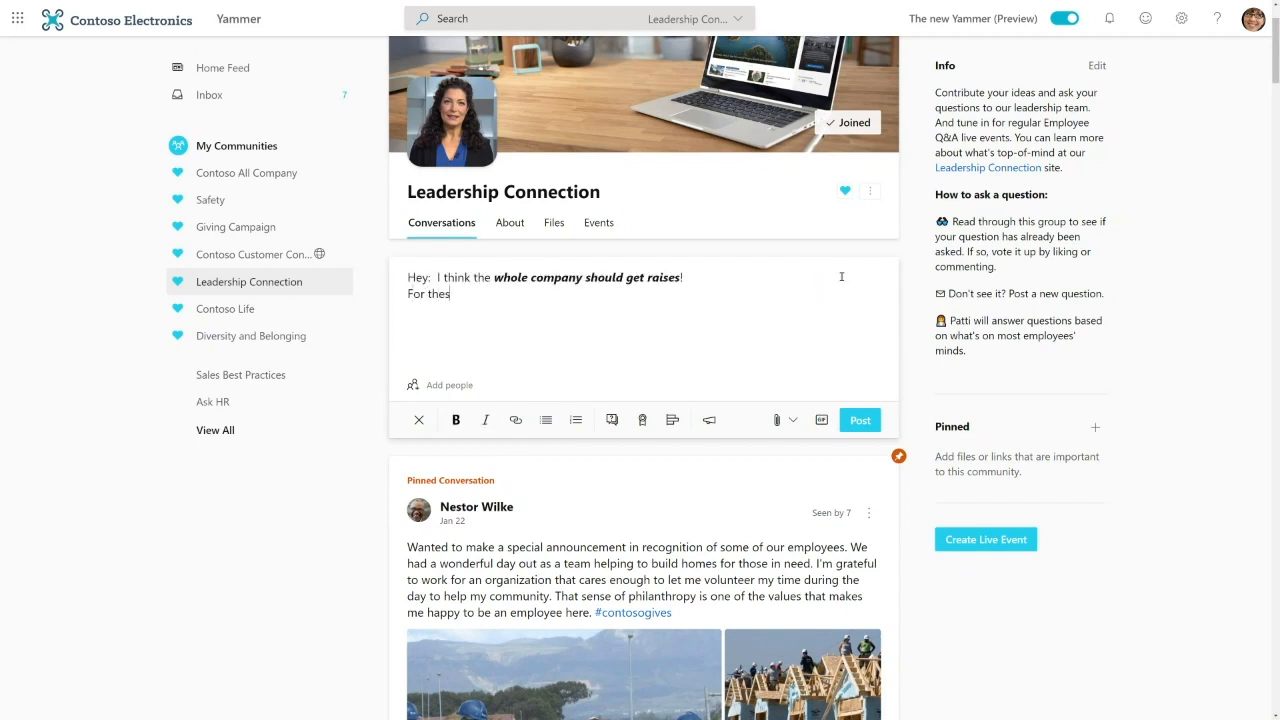
{"action": "type", "text": "e three reasons:"}
{"action": "left_click", "coordinate": [576, 420]}
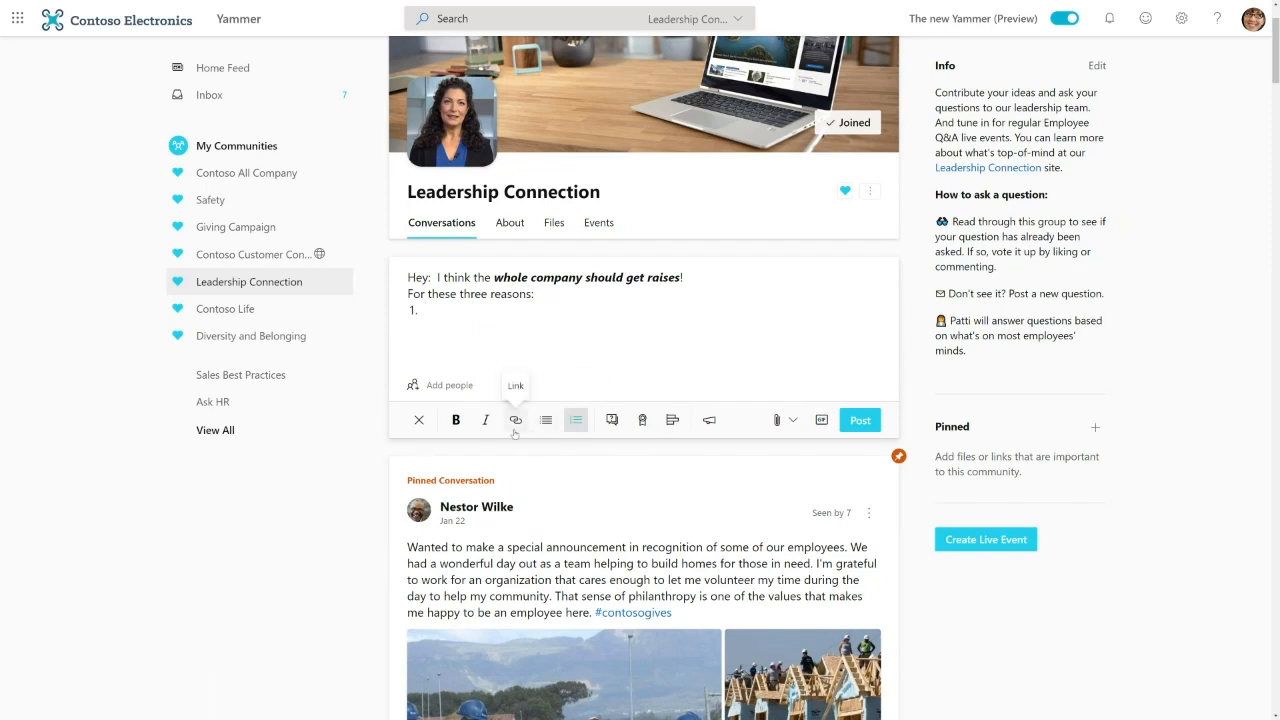
{"action": "type", "text": "We've exceeded profits"}
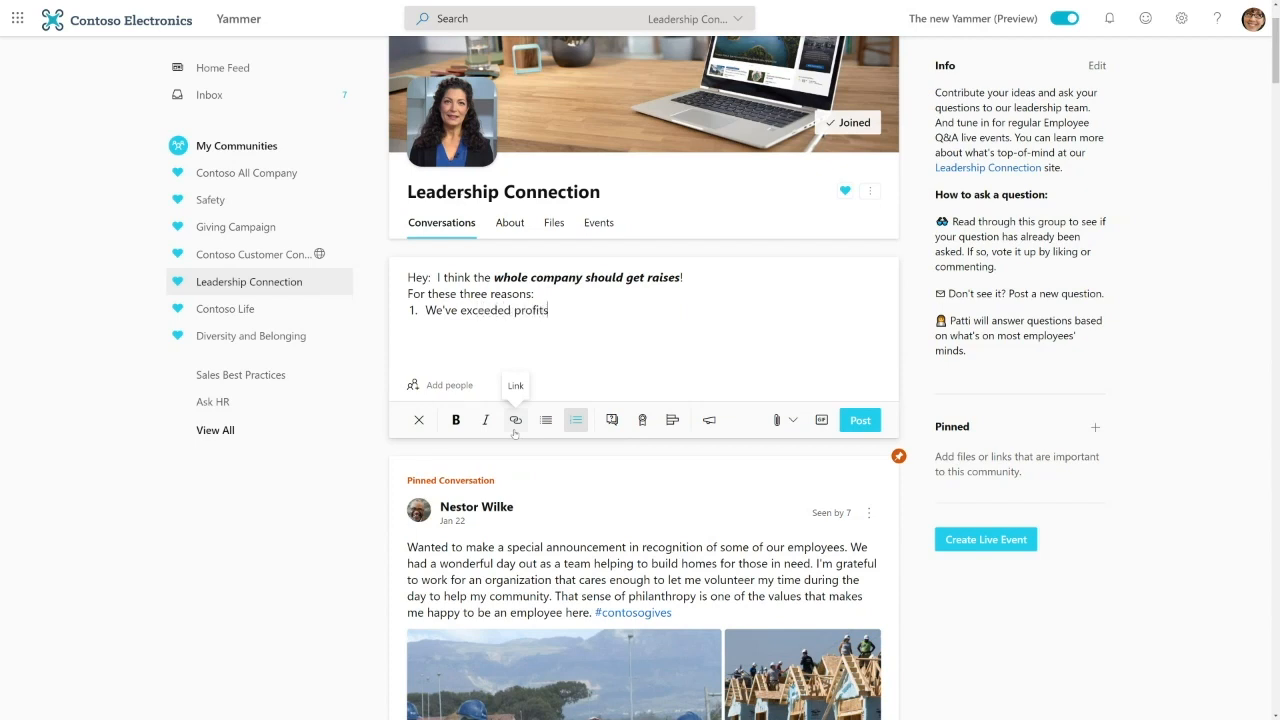
{"action": "key", "text": "Return"}
{"action": "type", "text": "$$$$"}
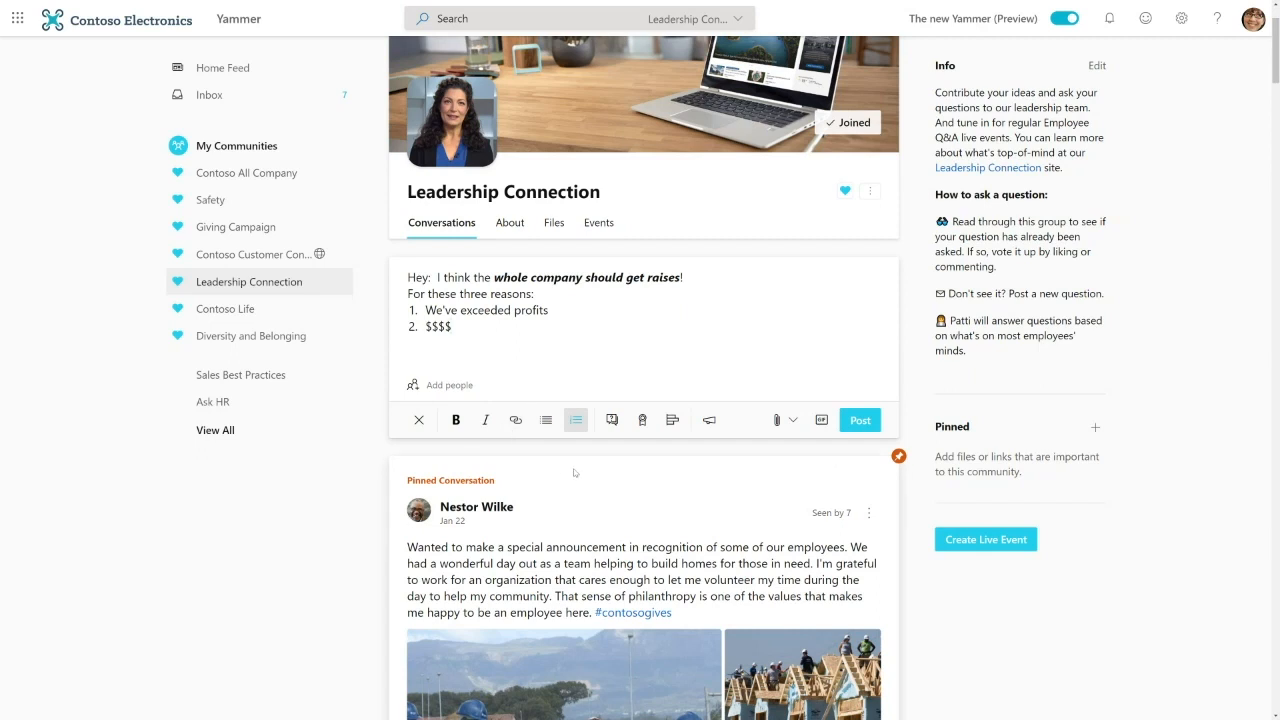
Look at the attachment sources and suggested attachments for the post, closing them without attaching anything.
{"action": "left_click", "coordinate": [793, 421]}
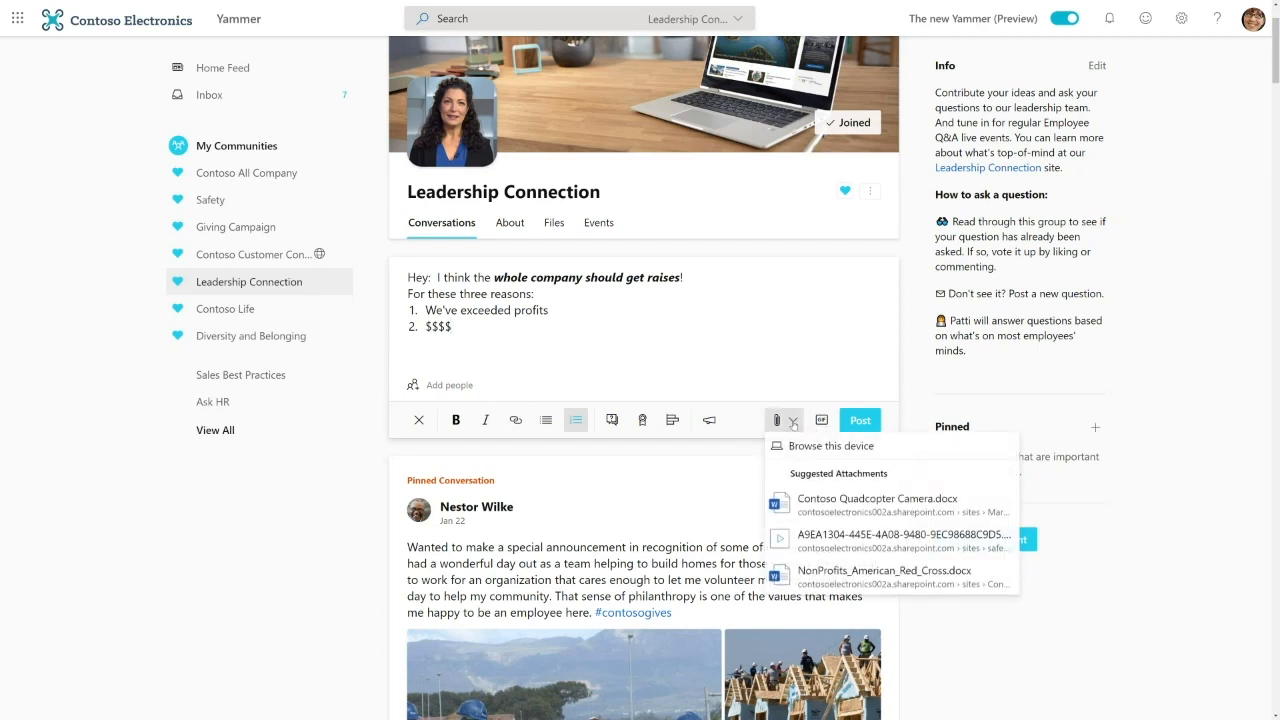
{"action": "left_click", "coordinate": [793, 421]}
{"action": "left_click", "coordinate": [793, 421]}
{"action": "left_click", "coordinate": [814, 341]}
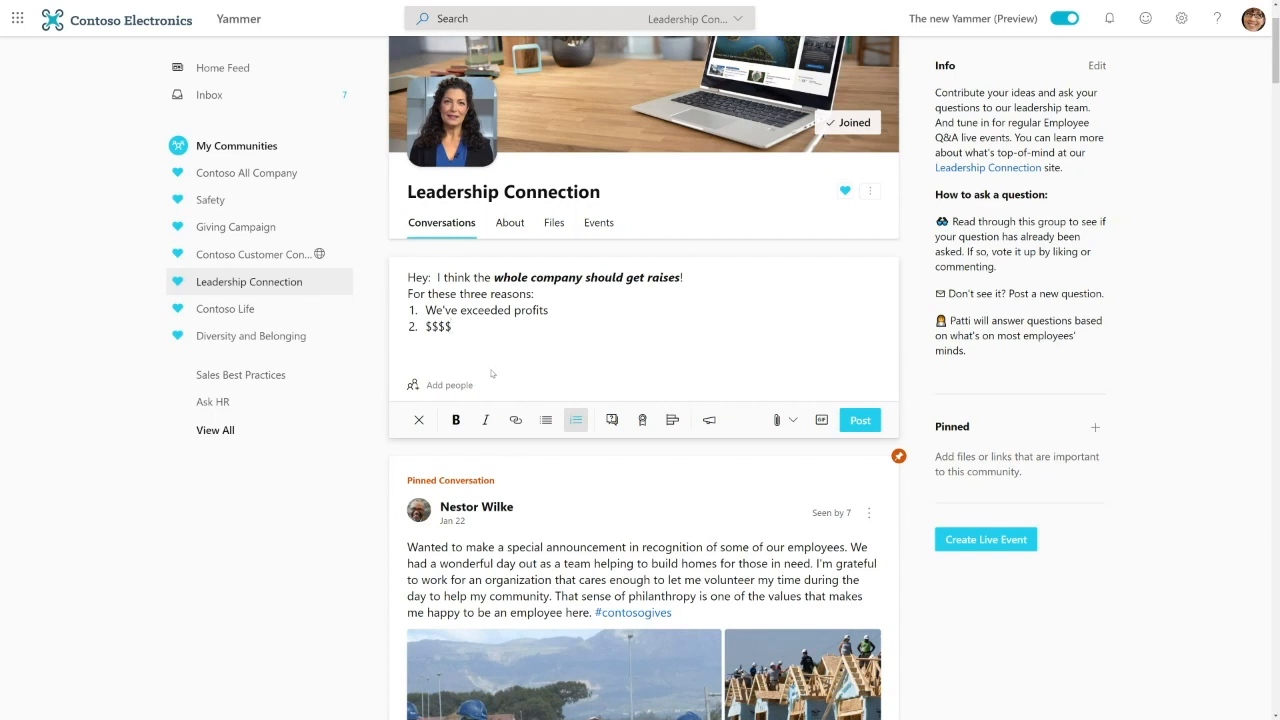
Mark the draft post as an announcement and expand the community list to show all communities.
{"action": "left_click", "coordinate": [709, 421]}
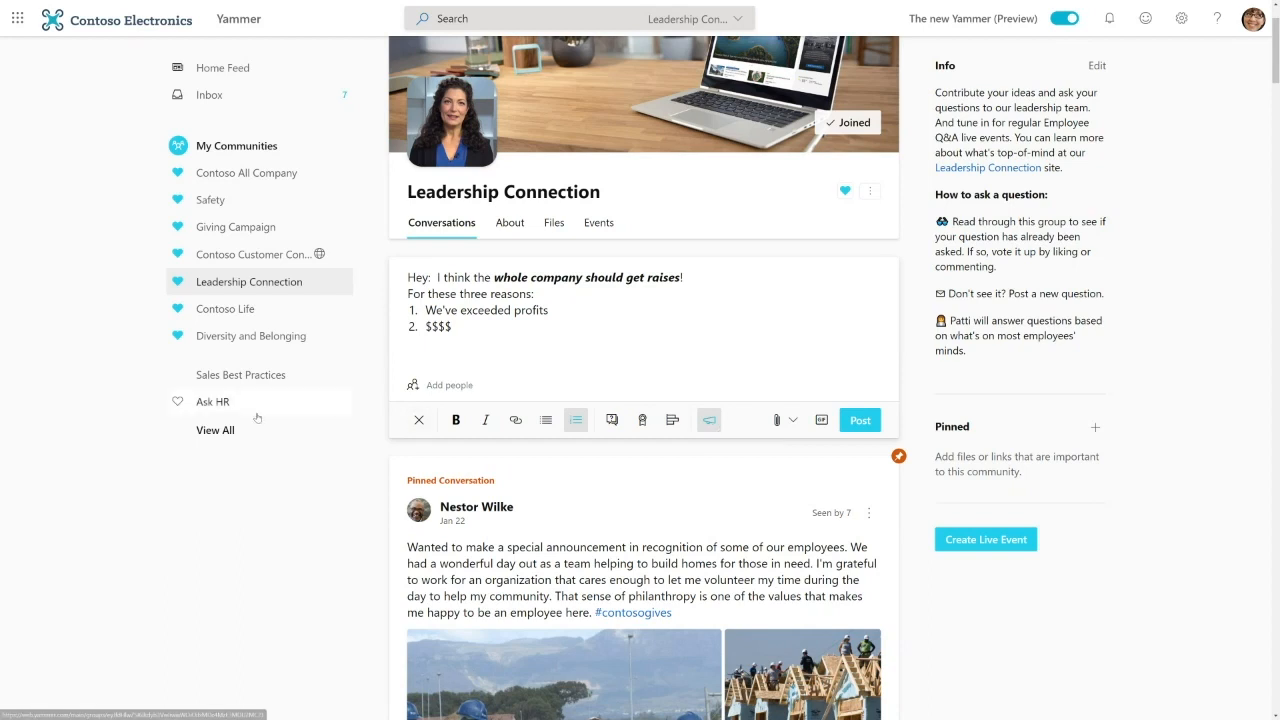
{"action": "left_click", "coordinate": [215, 430]}
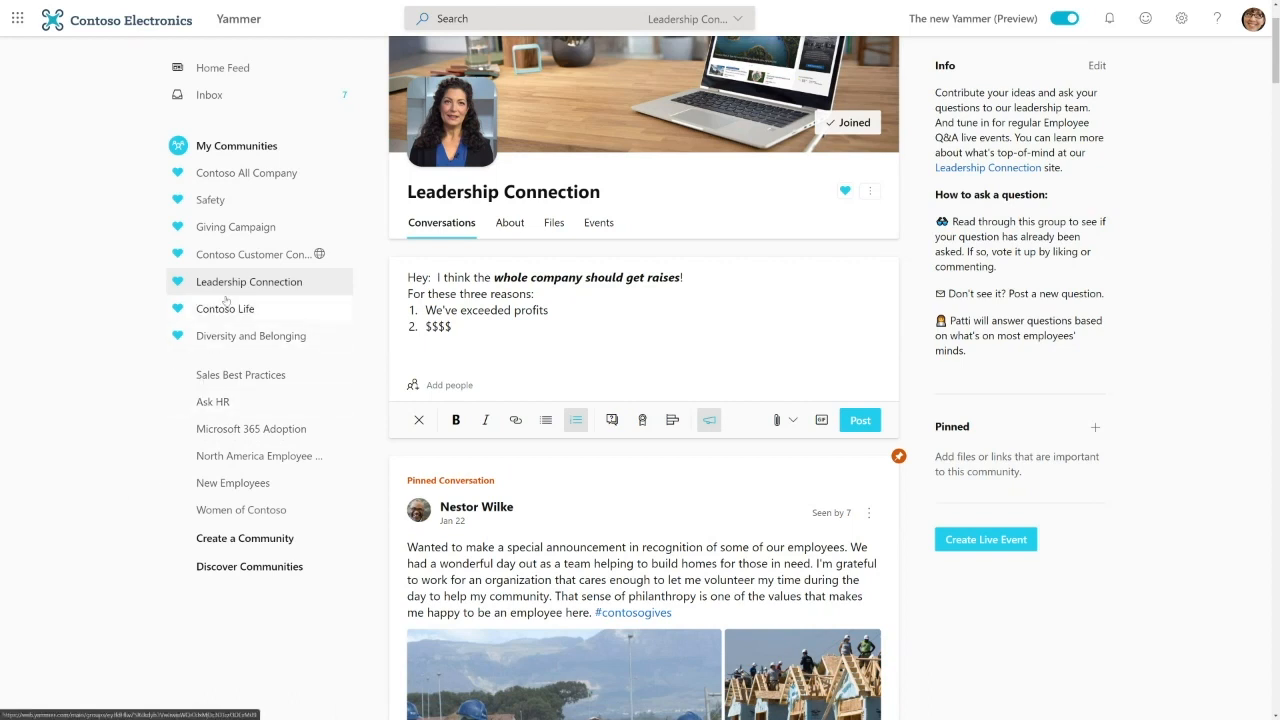
Discard the unposted draft and open the Contoso All Company community.
{"action": "left_click", "coordinate": [248, 174]}
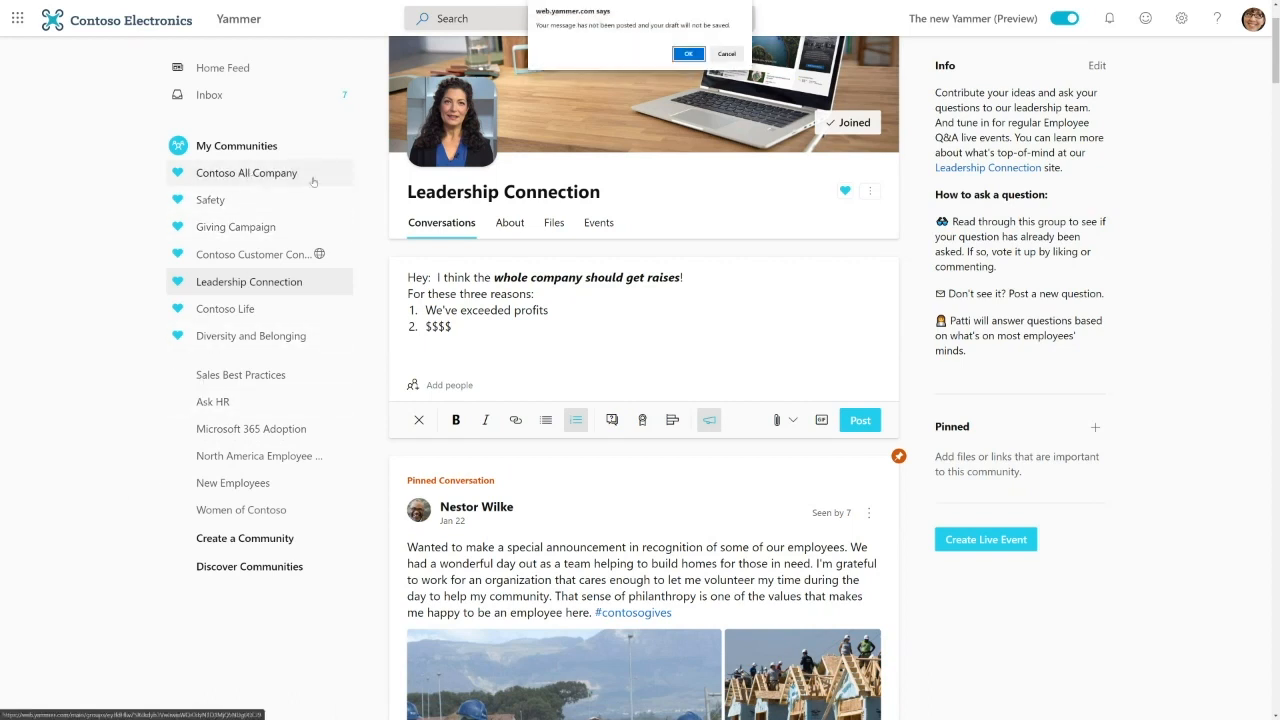
{"action": "left_click", "coordinate": [688, 56]}
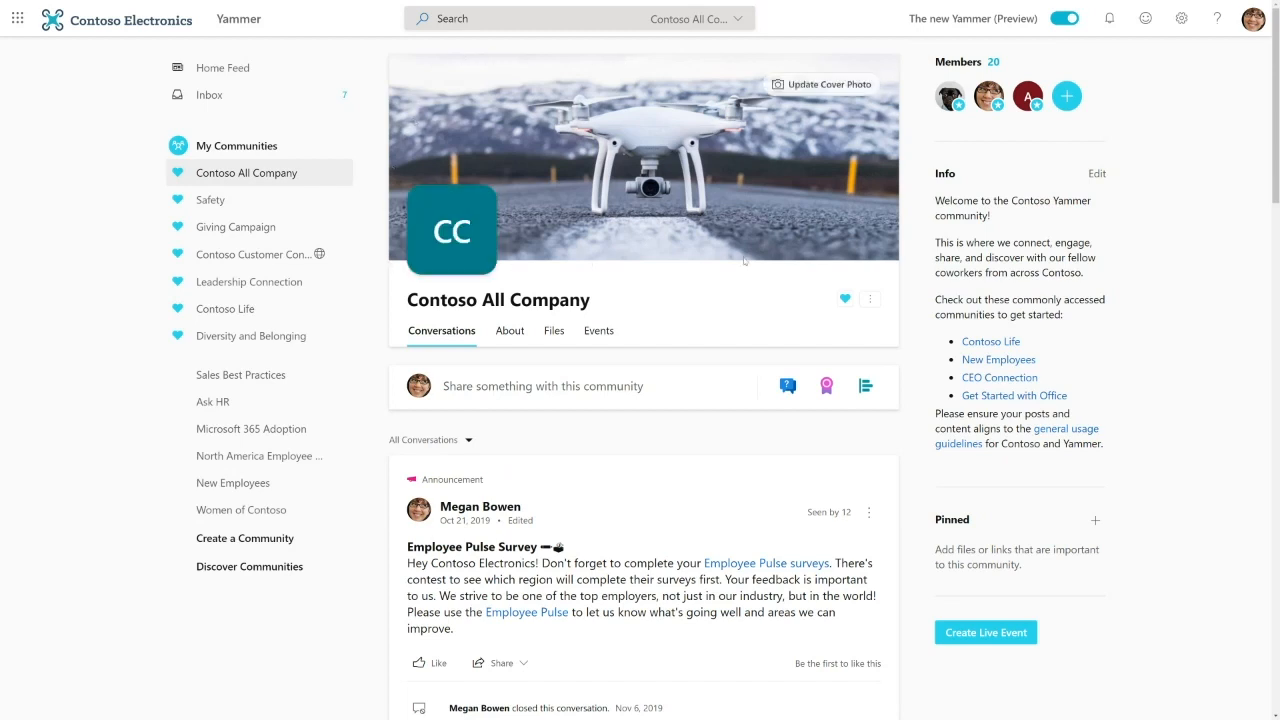
{"action": "left_click_drag", "start_coordinate": [590, 305], "coordinate": [410, 308]}
{"action": "left_click", "coordinate": [410, 306]}
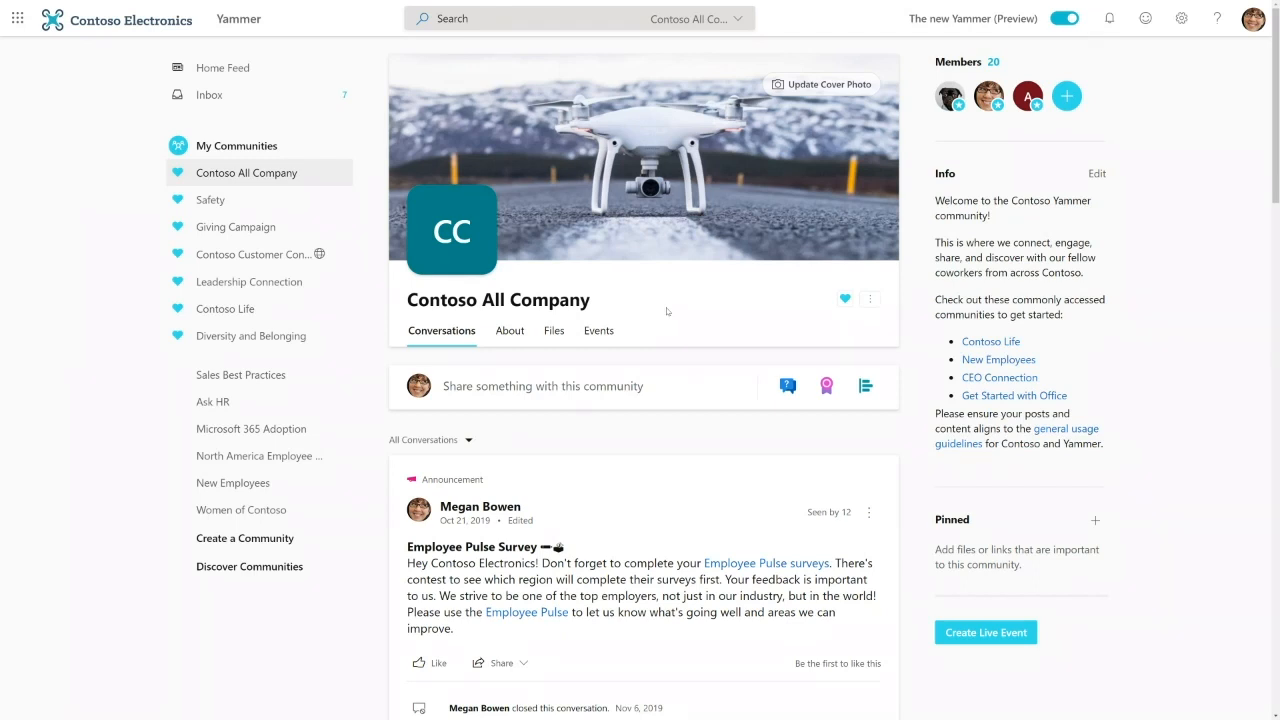
Open the Company Meeting recording from the past events of the Leadership Connection community.
{"action": "left_click", "coordinate": [249, 288]}
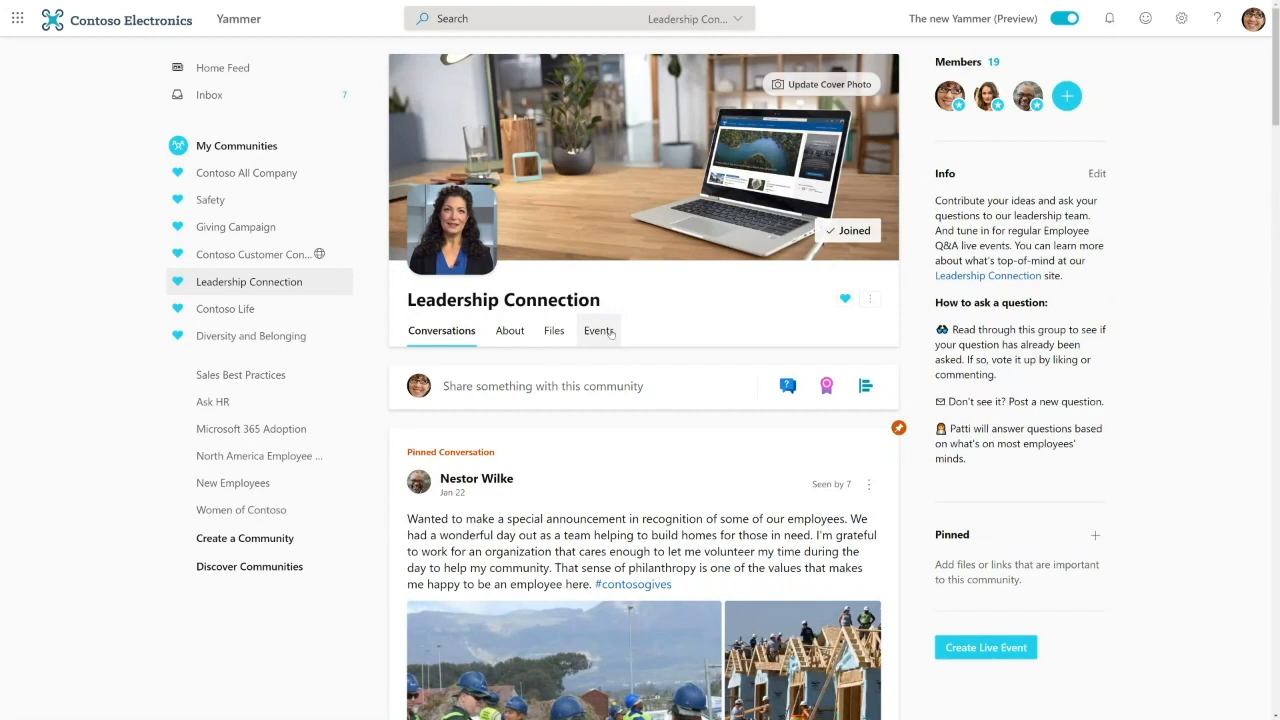
{"action": "left_click", "coordinate": [599, 331]}
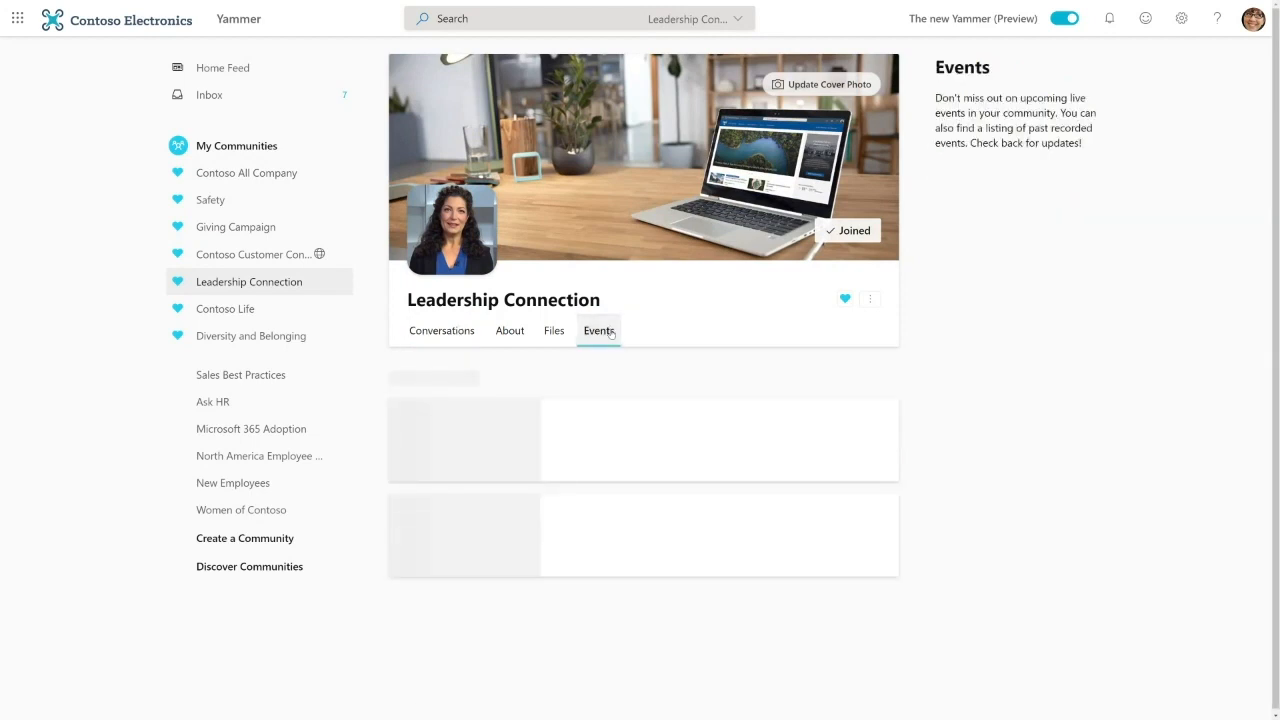
{"action": "left_click", "coordinate": [453, 378]}
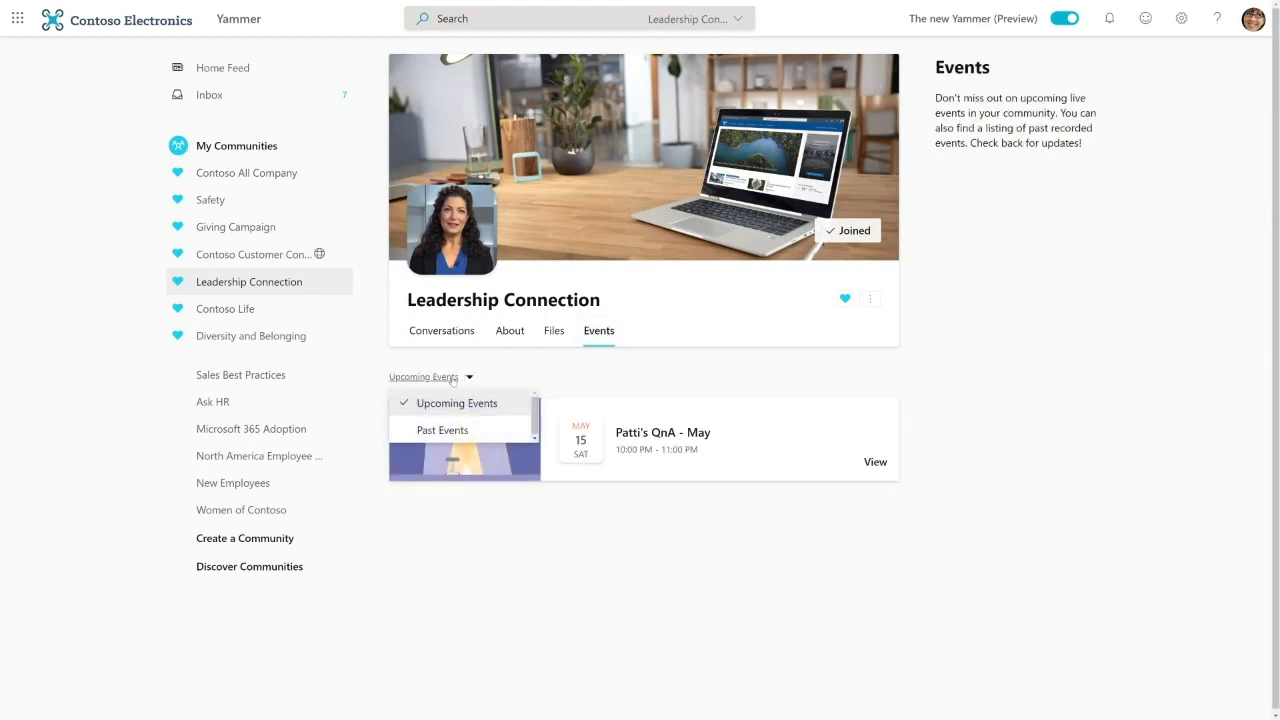
{"action": "left_click", "coordinate": [442, 431]}
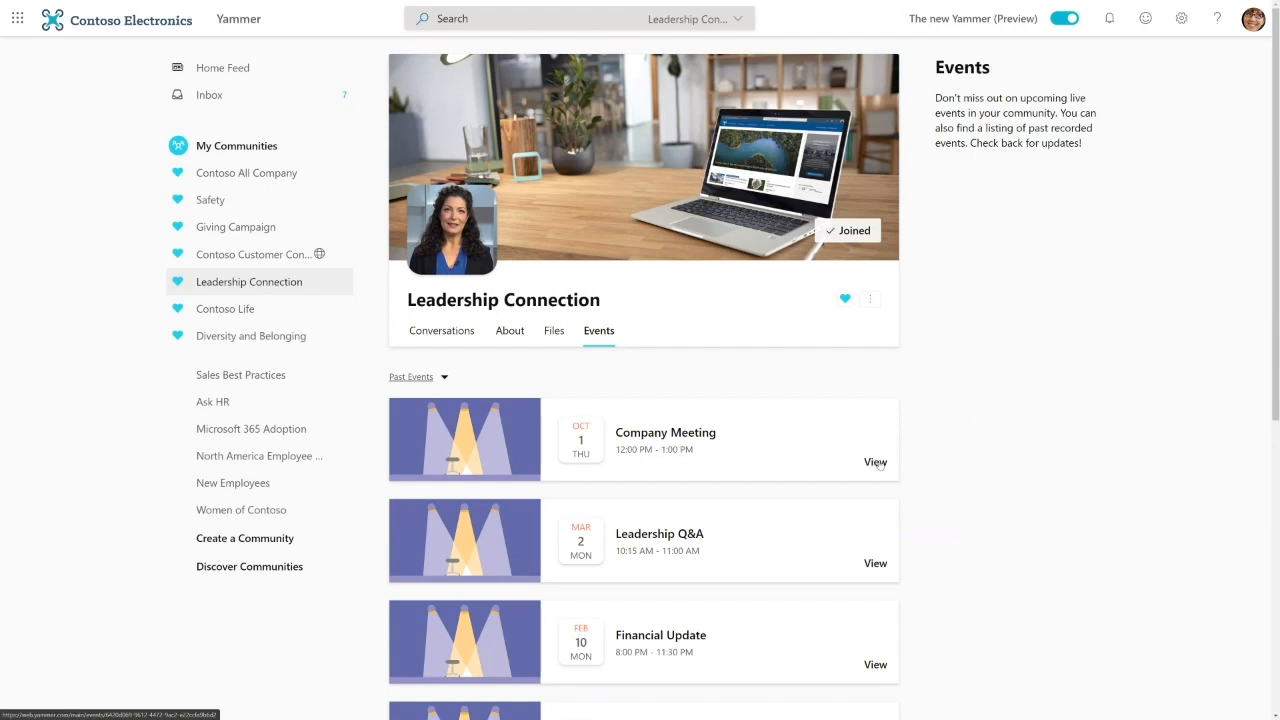
{"action": "left_click", "coordinate": [876, 462]}
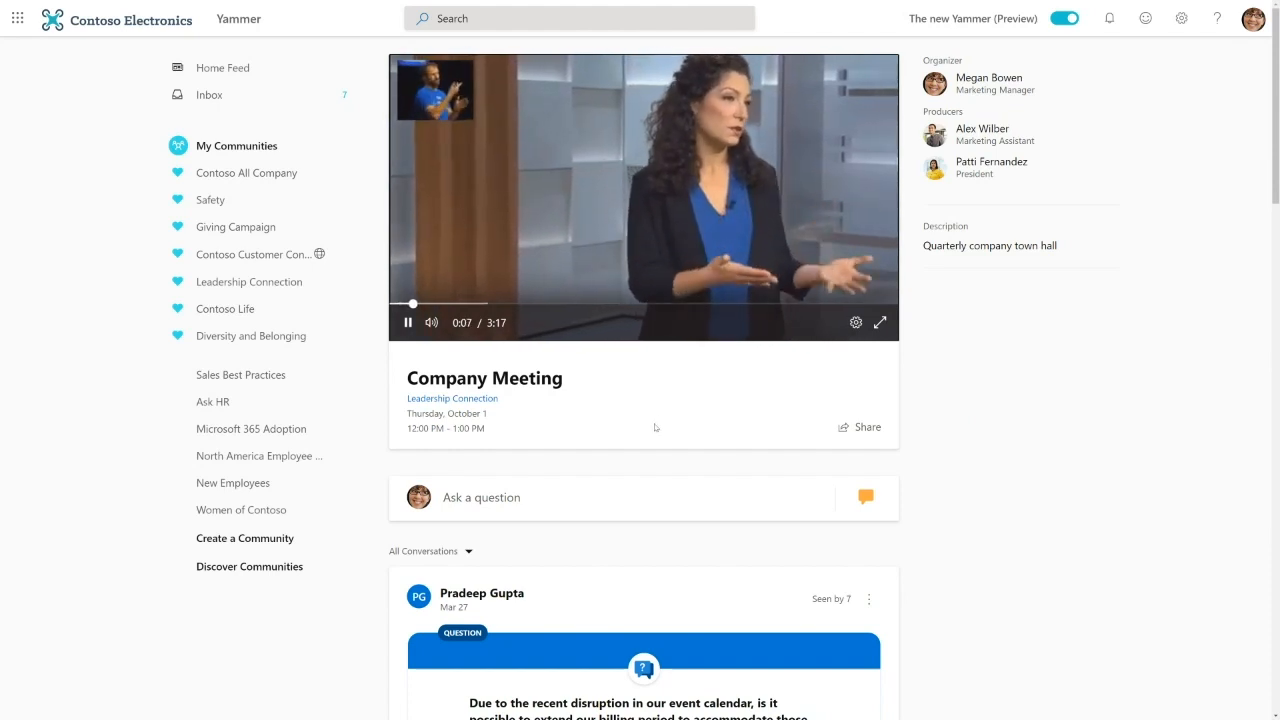
Look through the questions and best answers posted below the Company Meeting recording.
{"action": "scroll", "coordinate": [654, 426], "scroll_direction": "down", "scroll_amount": 1}
{"action": "scroll", "coordinate": [654, 426], "scroll_direction": "down", "scroll_amount": 3}
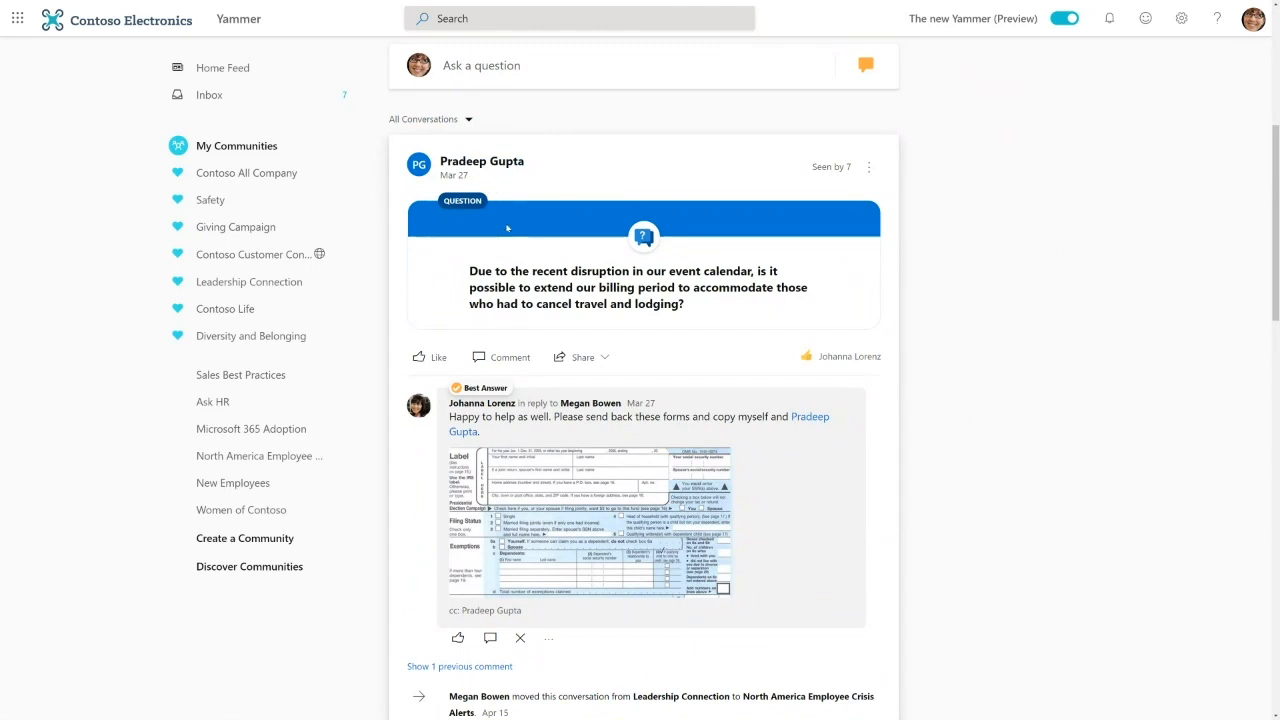
{"action": "scroll", "coordinate": [530, 235], "scroll_direction": "up", "scroll_amount": 5}
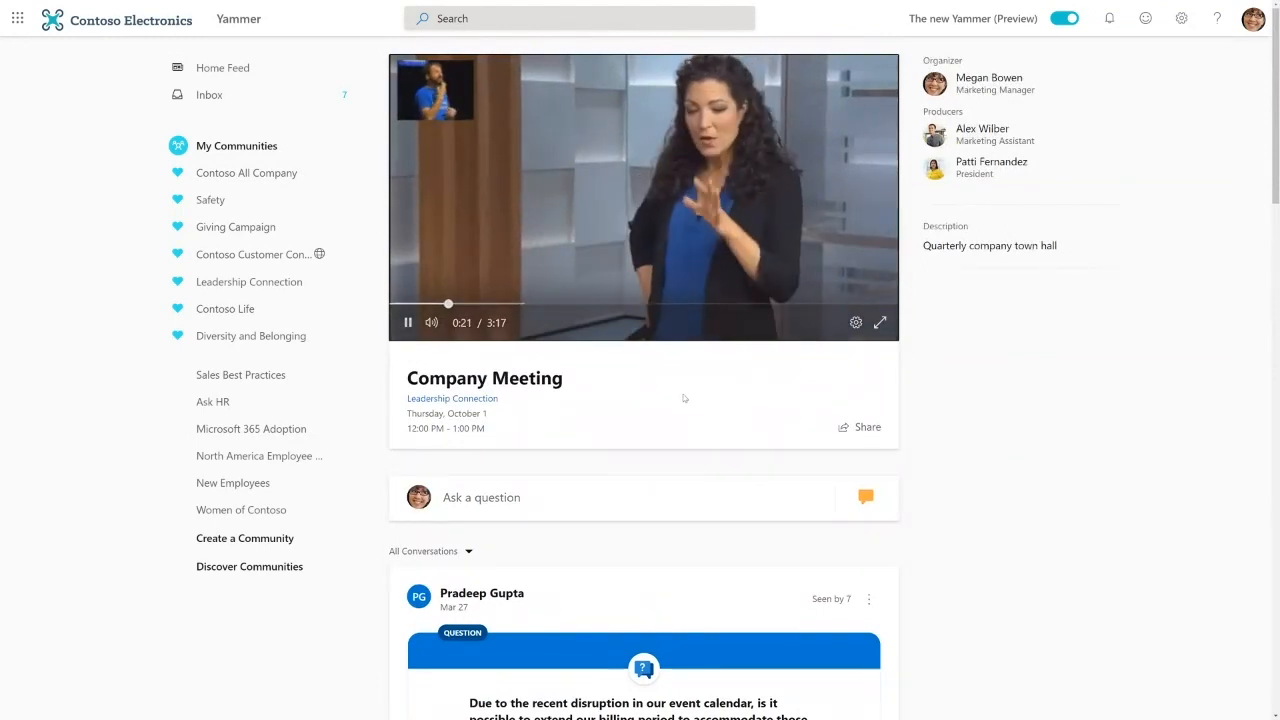
{"action": "scroll", "coordinate": [683, 396], "scroll_direction": "down", "scroll_amount": 1}
{"action": "scroll", "coordinate": [683, 399], "scroll_direction": "down", "scroll_amount": 3}
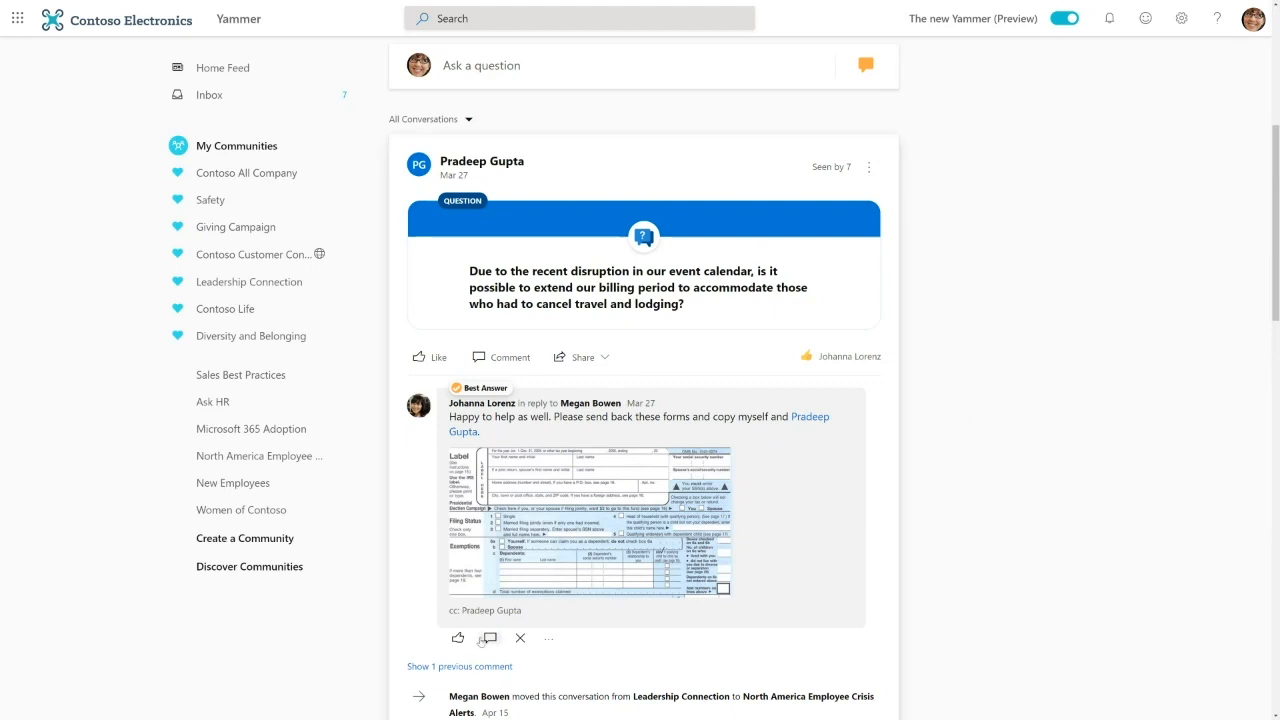
{"action": "mouse_move", "coordinate": [474, 383]}
{"action": "scroll", "coordinate": [505, 435], "scroll_direction": "down", "scroll_amount": 5}
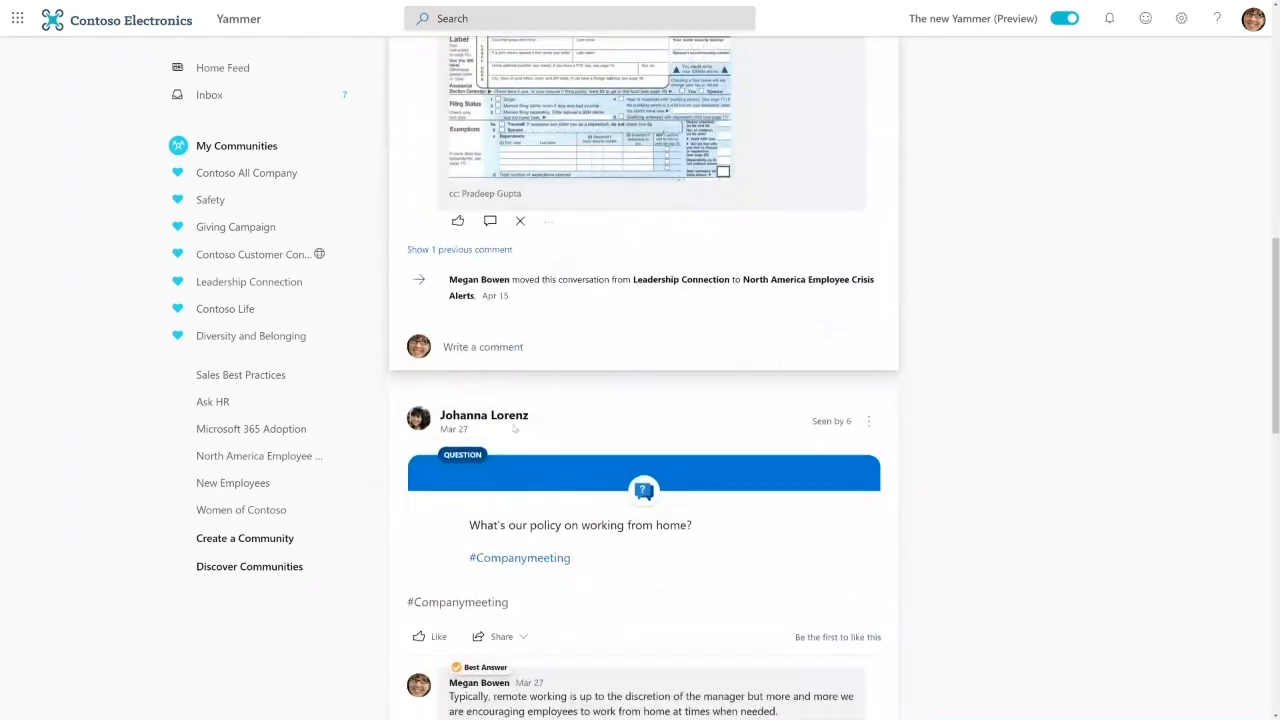
{"action": "scroll", "coordinate": [514, 428], "scroll_direction": "down", "scroll_amount": 6}
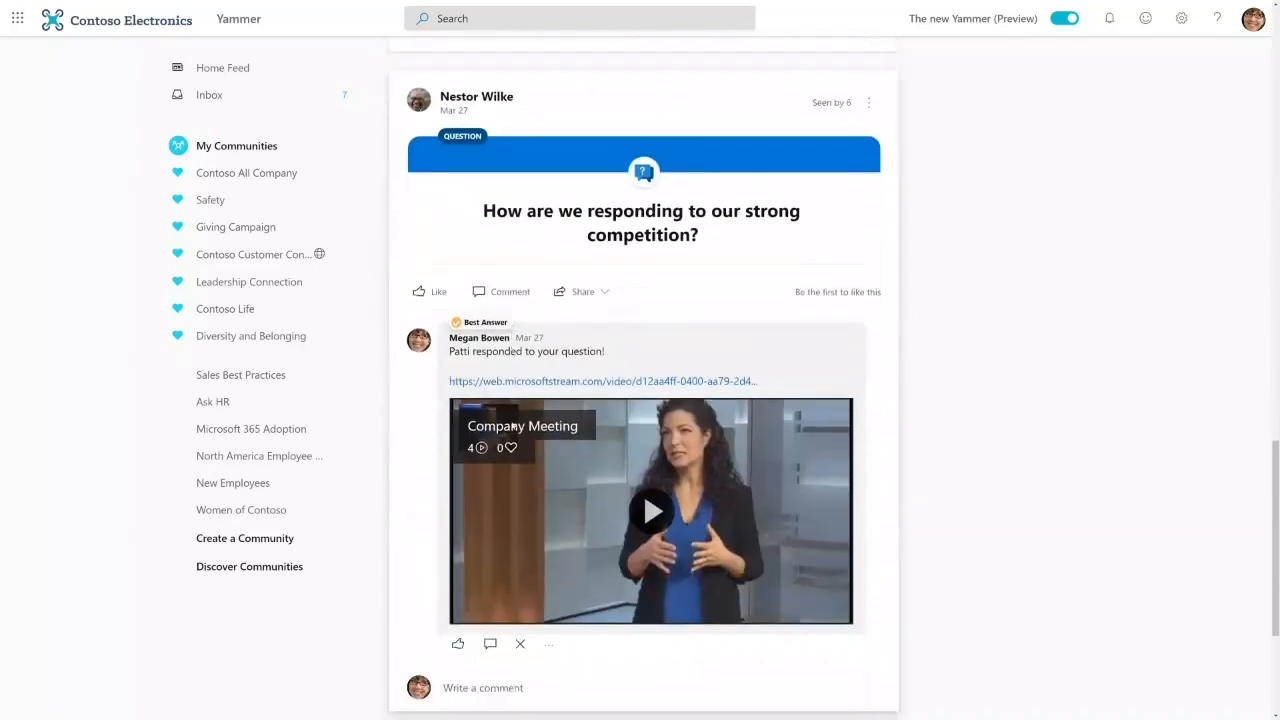
{"action": "scroll", "coordinate": [512, 425], "scroll_direction": "down", "scroll_amount": 2}
{"action": "scroll", "coordinate": [512, 425], "scroll_direction": "up", "scroll_amount": 8}
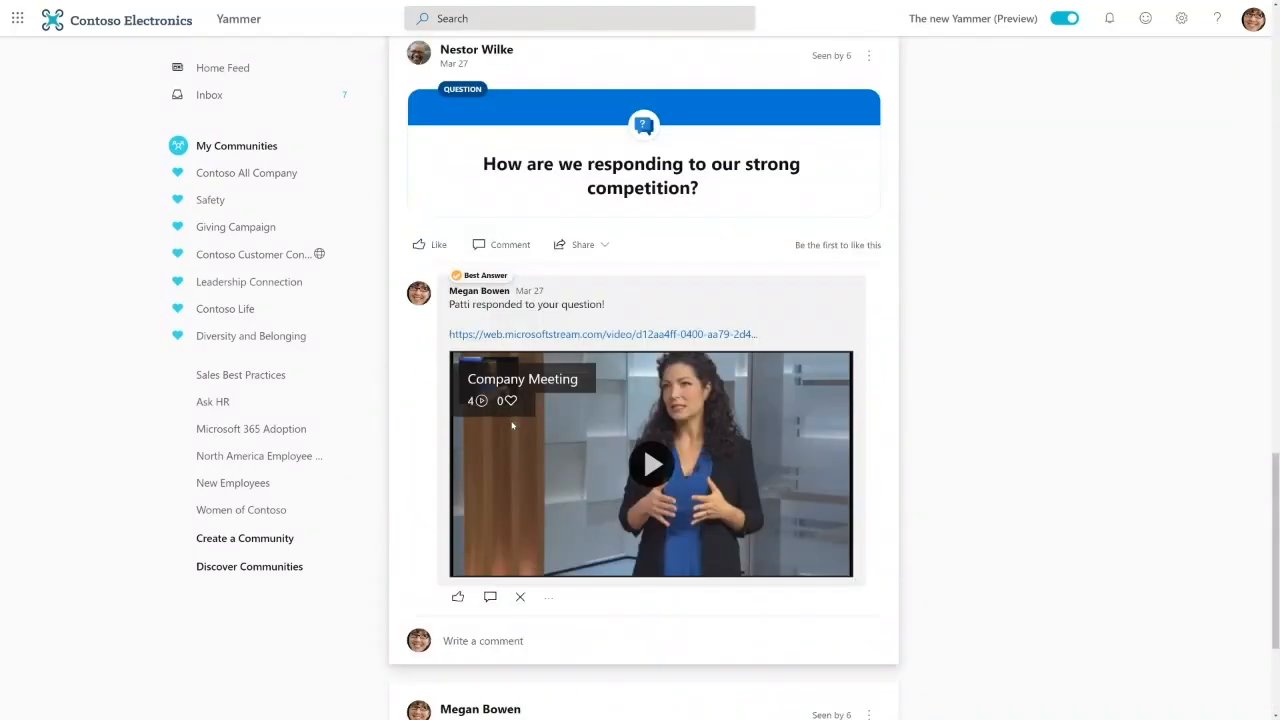
{"action": "scroll", "coordinate": [512, 425], "scroll_direction": "up", "scroll_amount": 10}
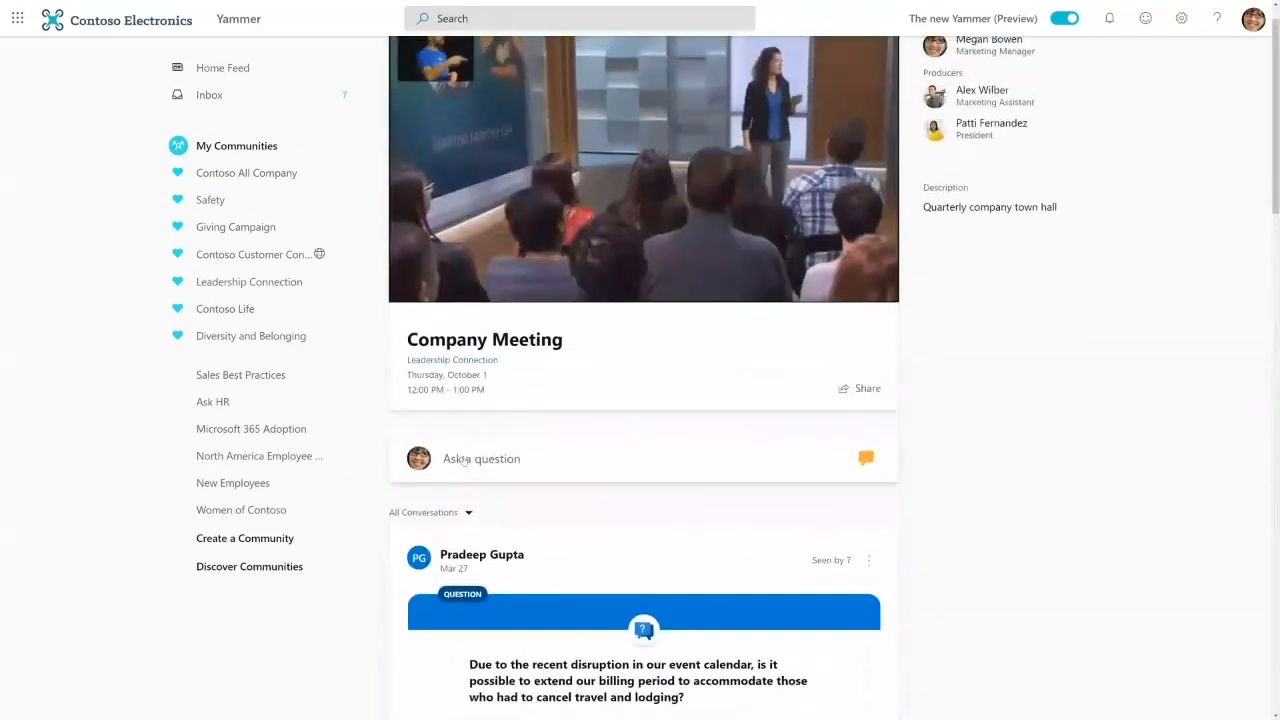
Filter the Company Meeting discussion by All Questions and by Unanswered Questions.
{"action": "scroll", "coordinate": [461, 472], "scroll_direction": "down", "scroll_amount": 1}
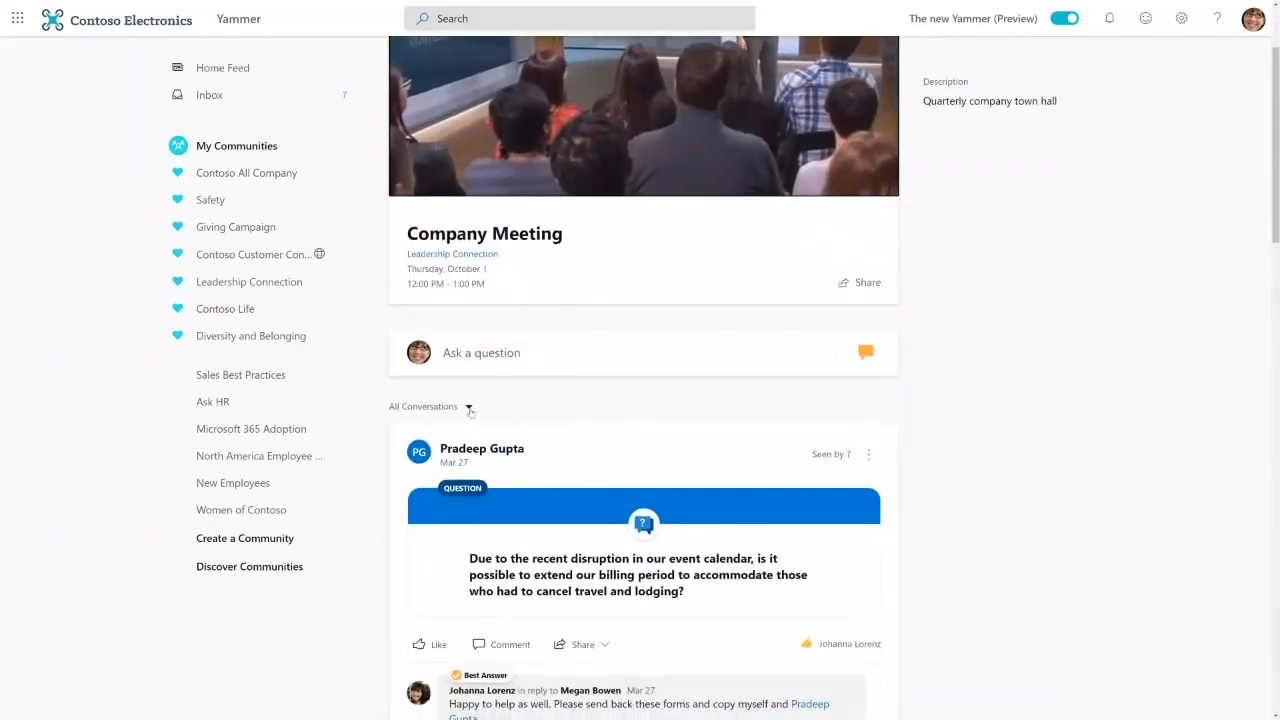
{"action": "left_click", "coordinate": [468, 407]}
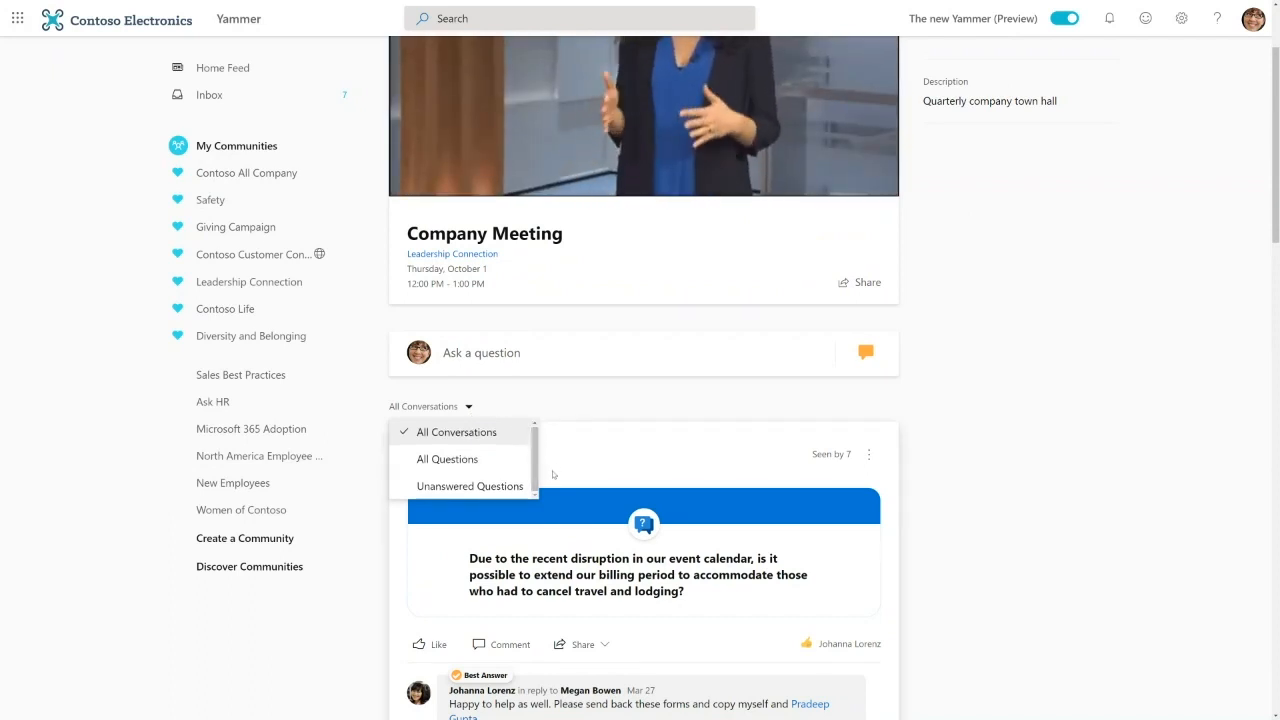
{"action": "left_click", "coordinate": [463, 461]}
{"action": "scroll", "coordinate": [443, 525], "scroll_direction": "down", "scroll_amount": 1}
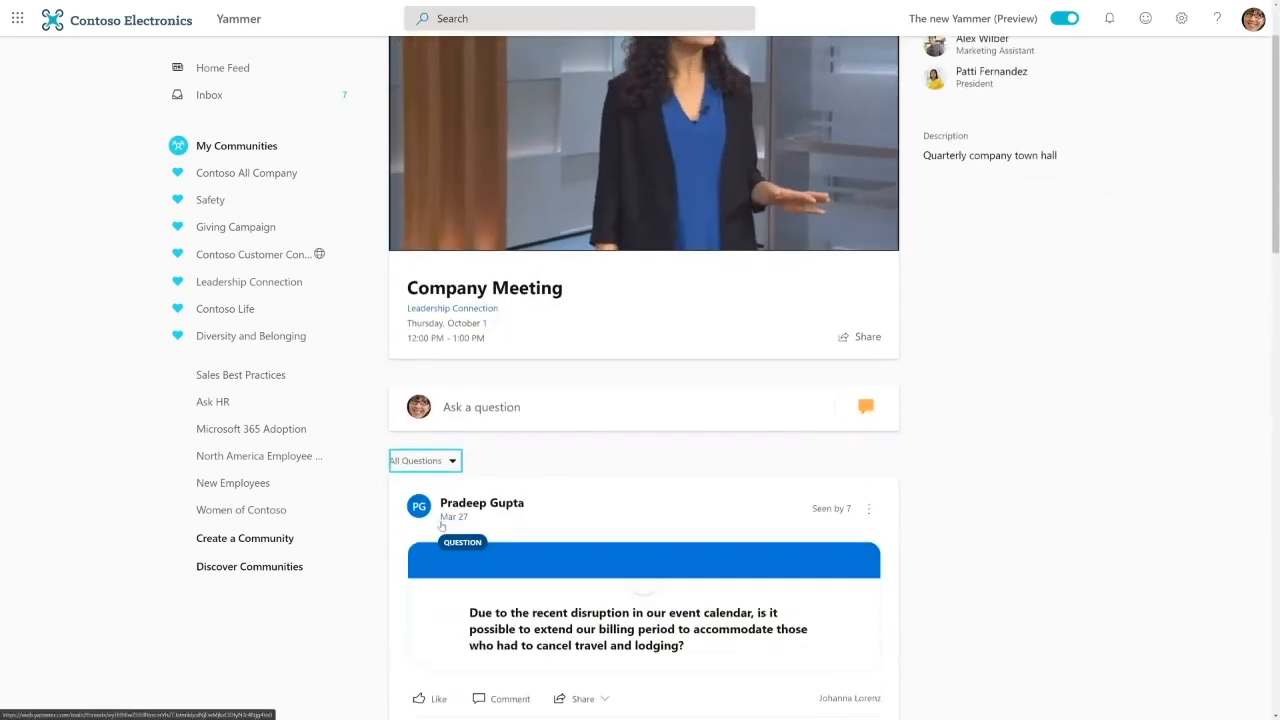
{"action": "left_click", "coordinate": [433, 445]}
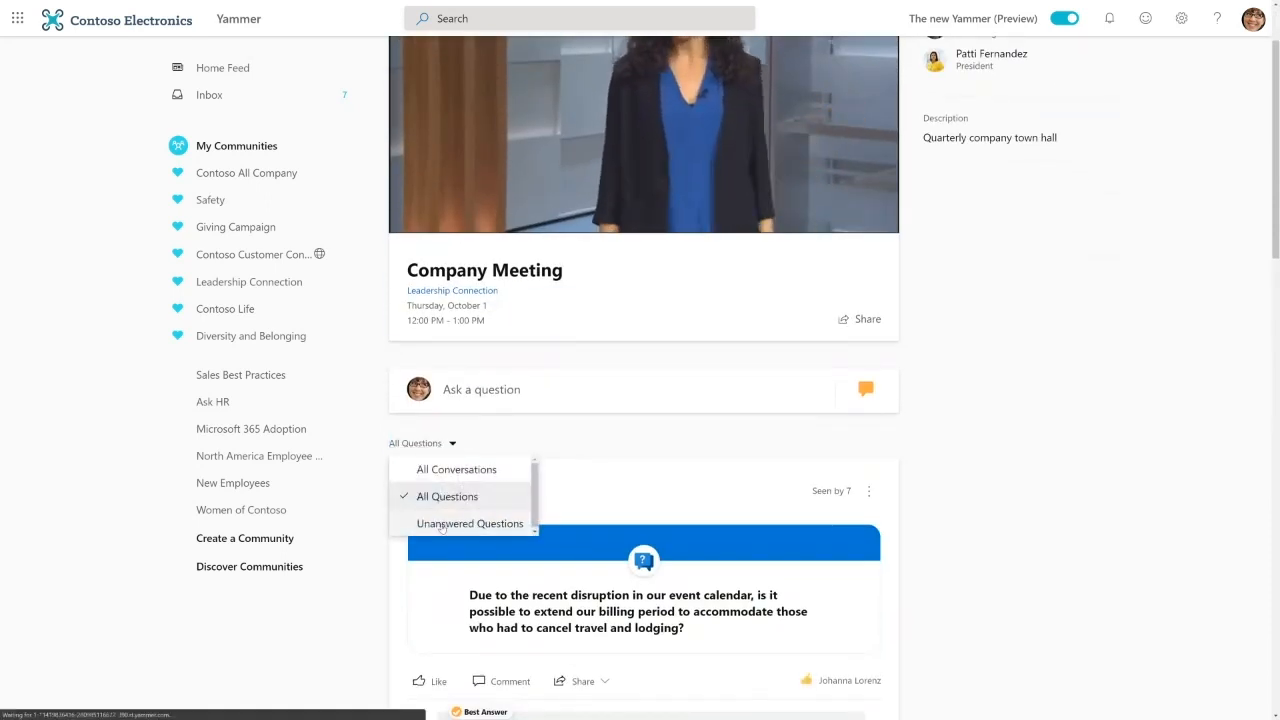
{"action": "left_click", "coordinate": [462, 519]}
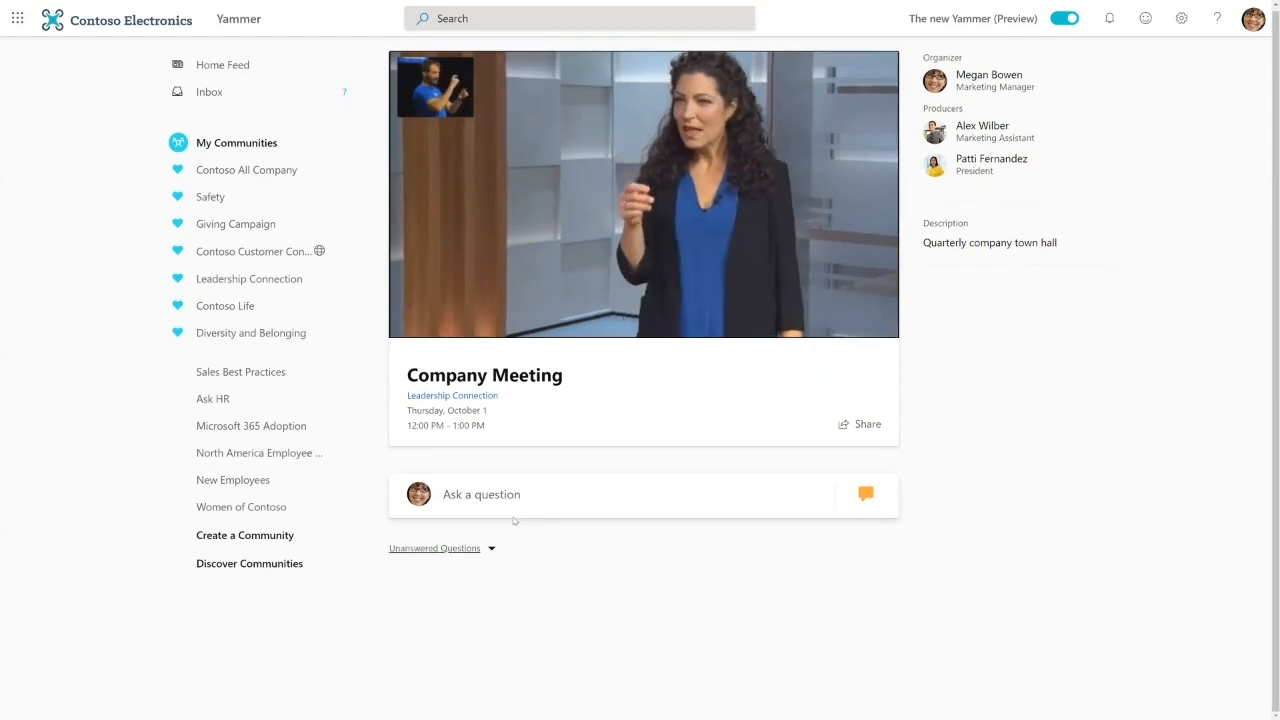
Switch the discussion filter back to All Questions and return it to All Conversations.
{"action": "left_click", "coordinate": [467, 549]}
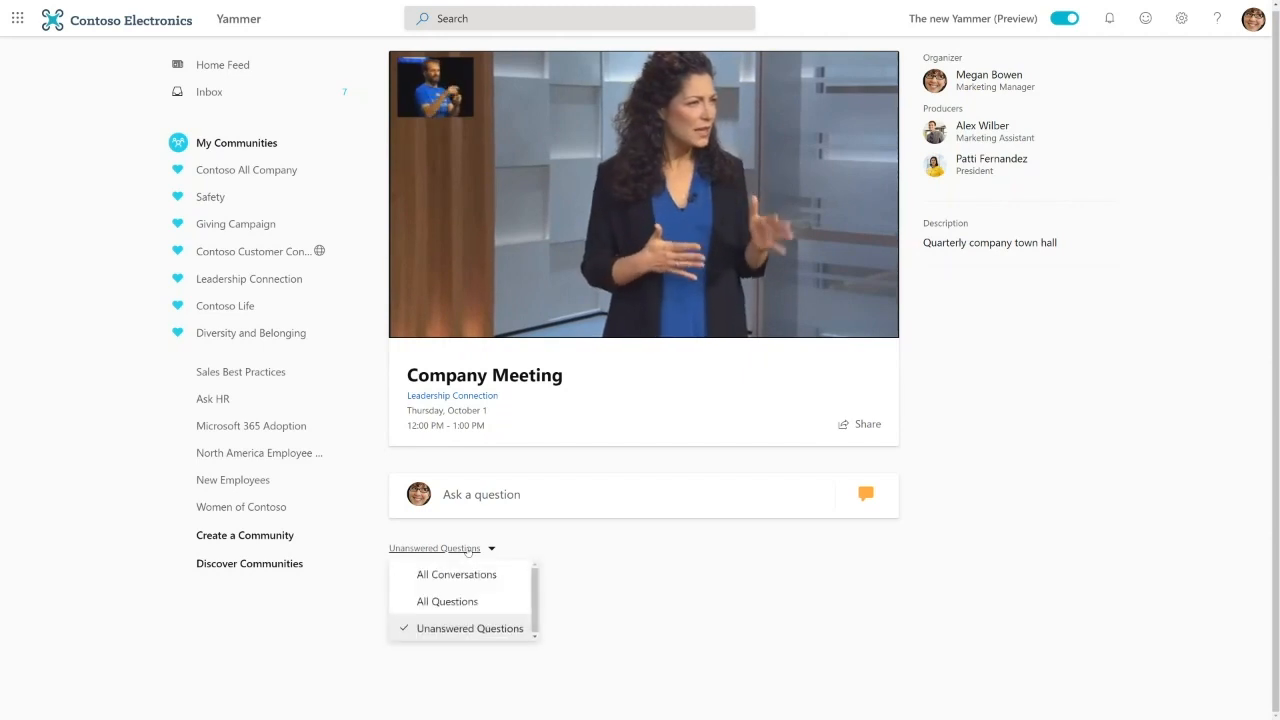
{"action": "left_click", "coordinate": [452, 602]}
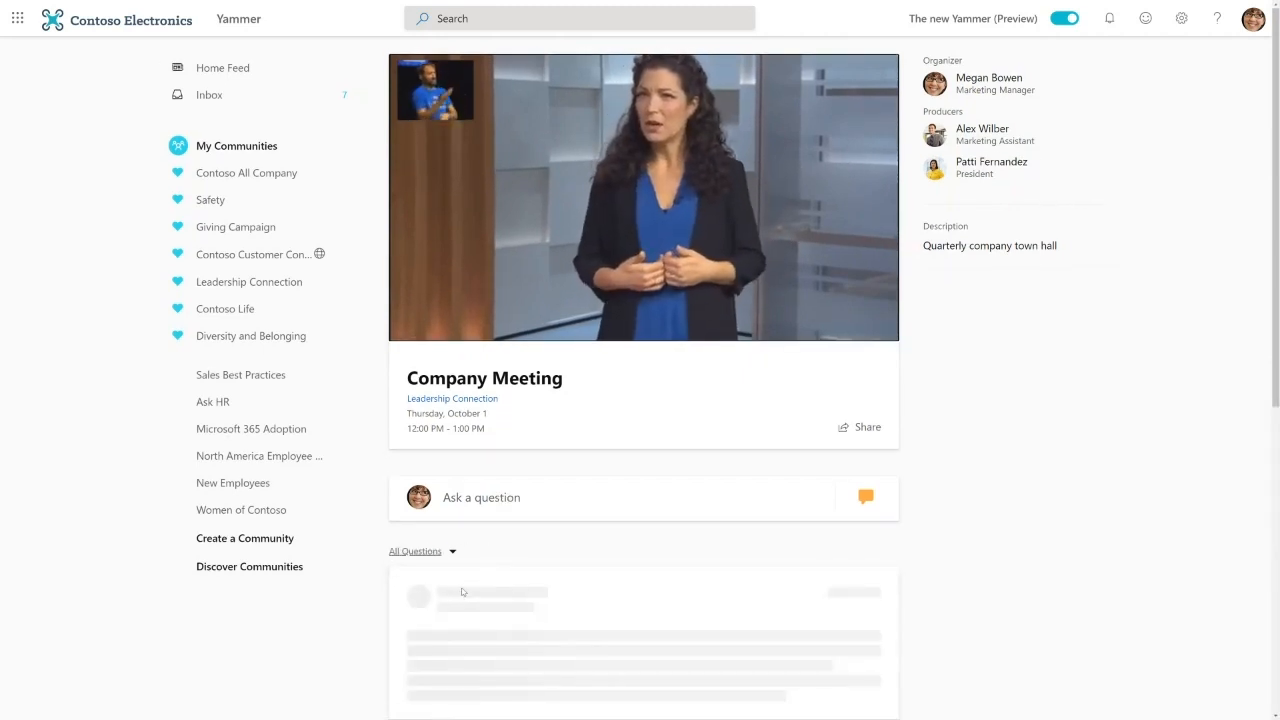
{"action": "left_click", "coordinate": [430, 553]}
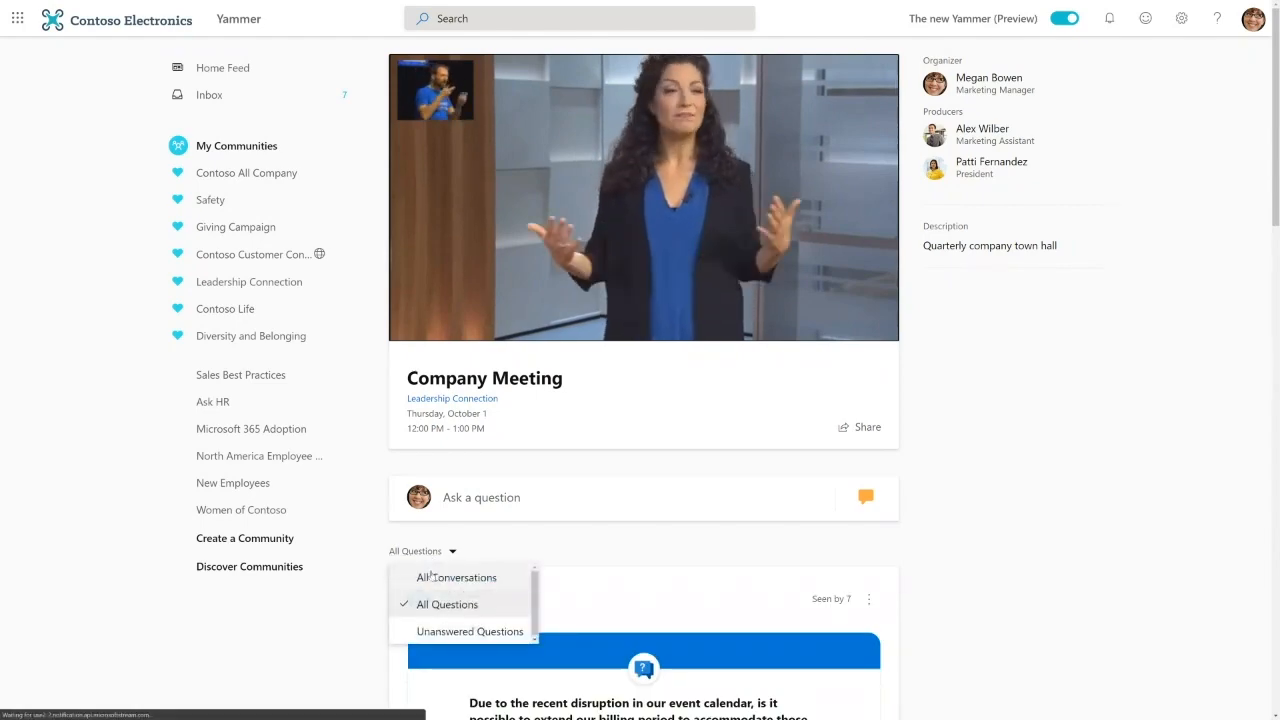
{"action": "left_click", "coordinate": [445, 577]}
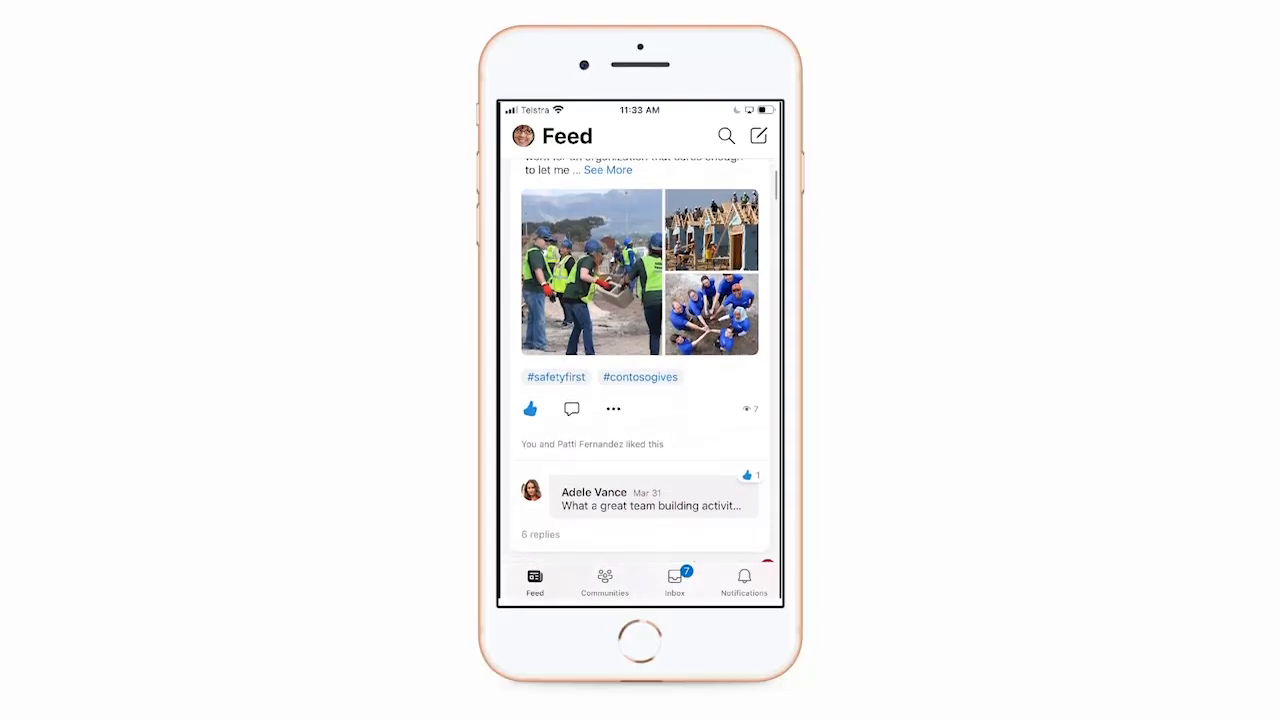
Browse the posts in the home feed of the Yammer mobile app.
{"action": "scroll", "coordinate": [640, 380], "scroll_direction": "down", "scroll_amount": 5}
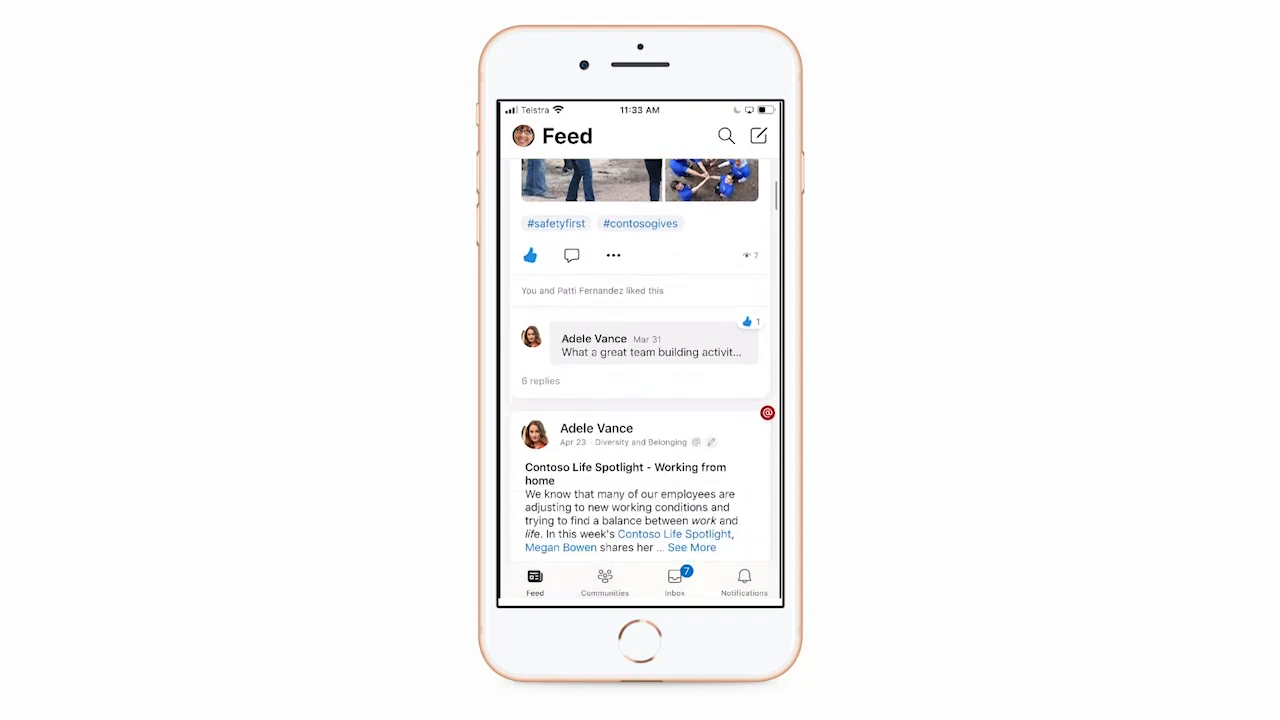
{"action": "scroll", "coordinate": [640, 380], "scroll_direction": "down", "scroll_amount": 2}
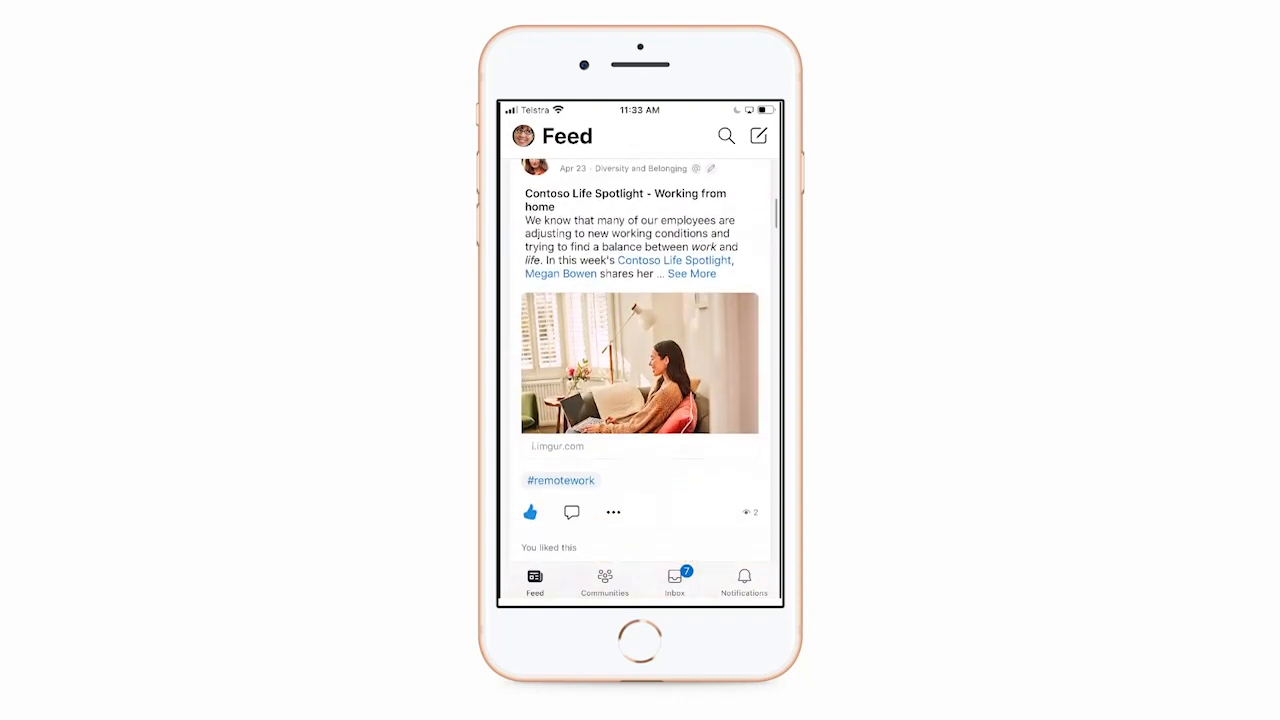
{"action": "scroll", "coordinate": [640, 380], "scroll_direction": "down", "scroll_amount": 2}
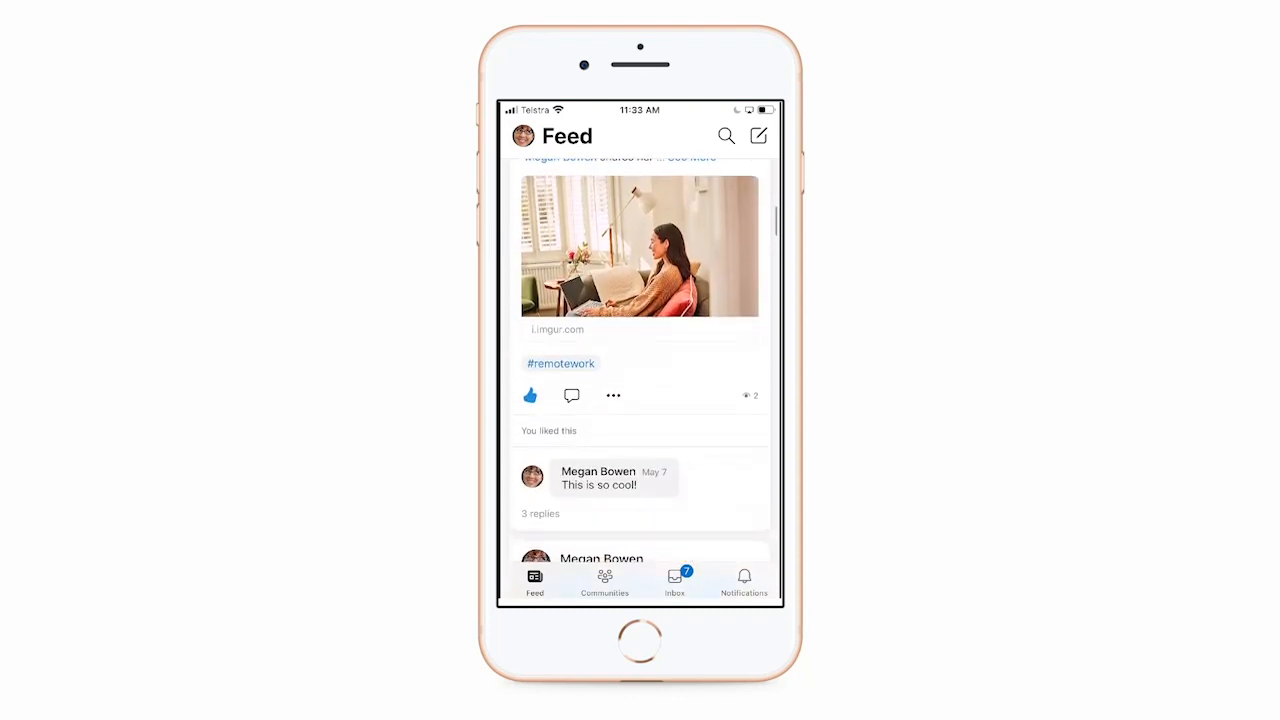
{"action": "scroll", "coordinate": [640, 380], "scroll_direction": "down", "scroll_amount": 5}
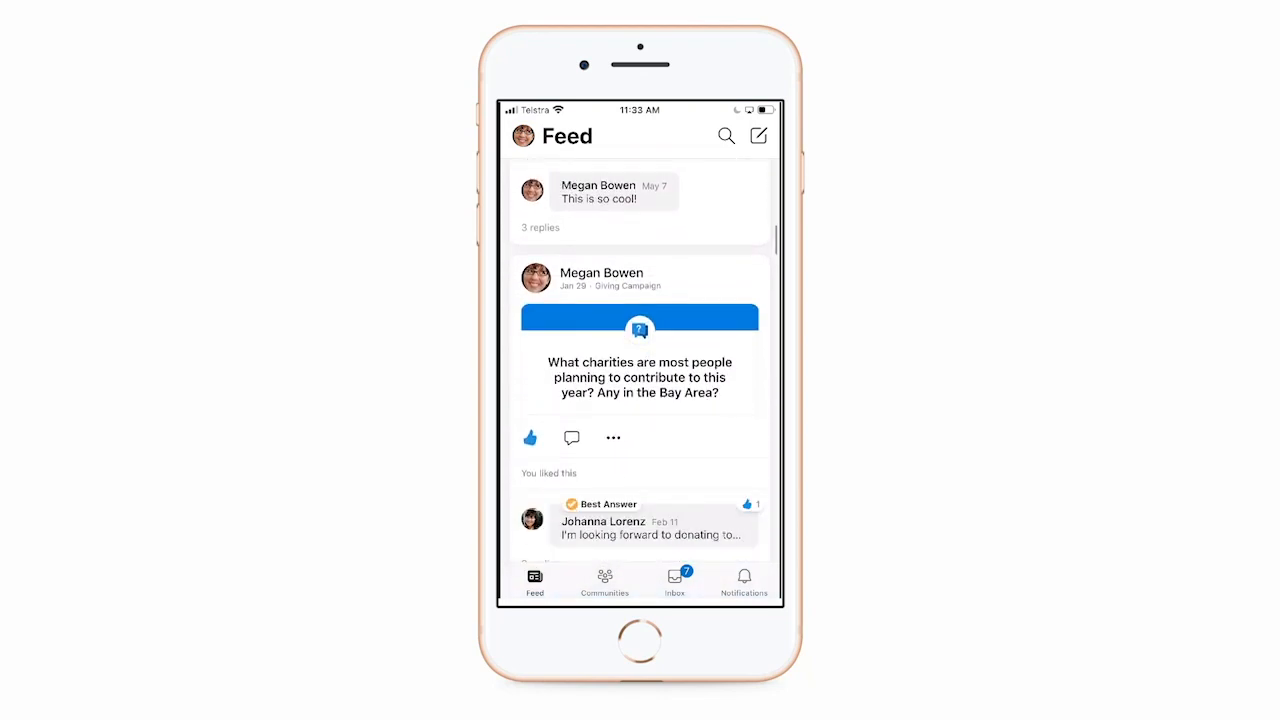
{"action": "scroll", "coordinate": [640, 380], "scroll_direction": "down", "scroll_amount": 2}
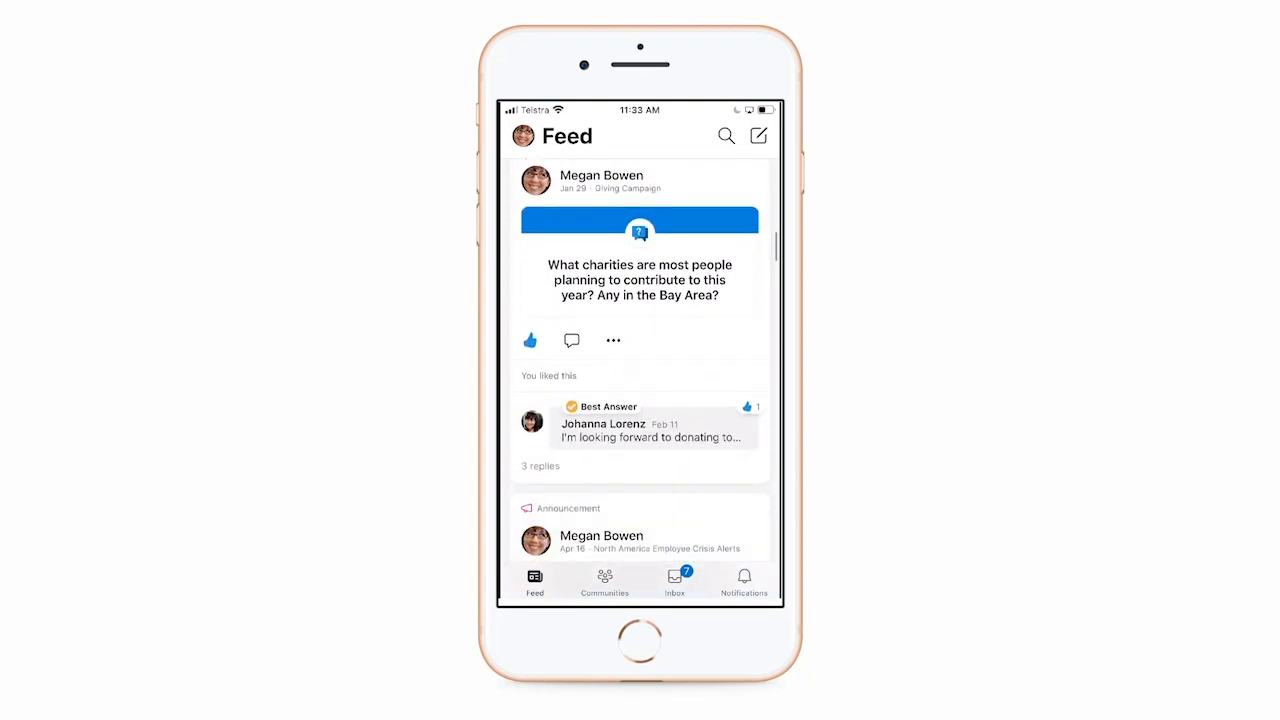
{"action": "scroll", "coordinate": [640, 360], "scroll_direction": "down", "scroll_amount": 2}
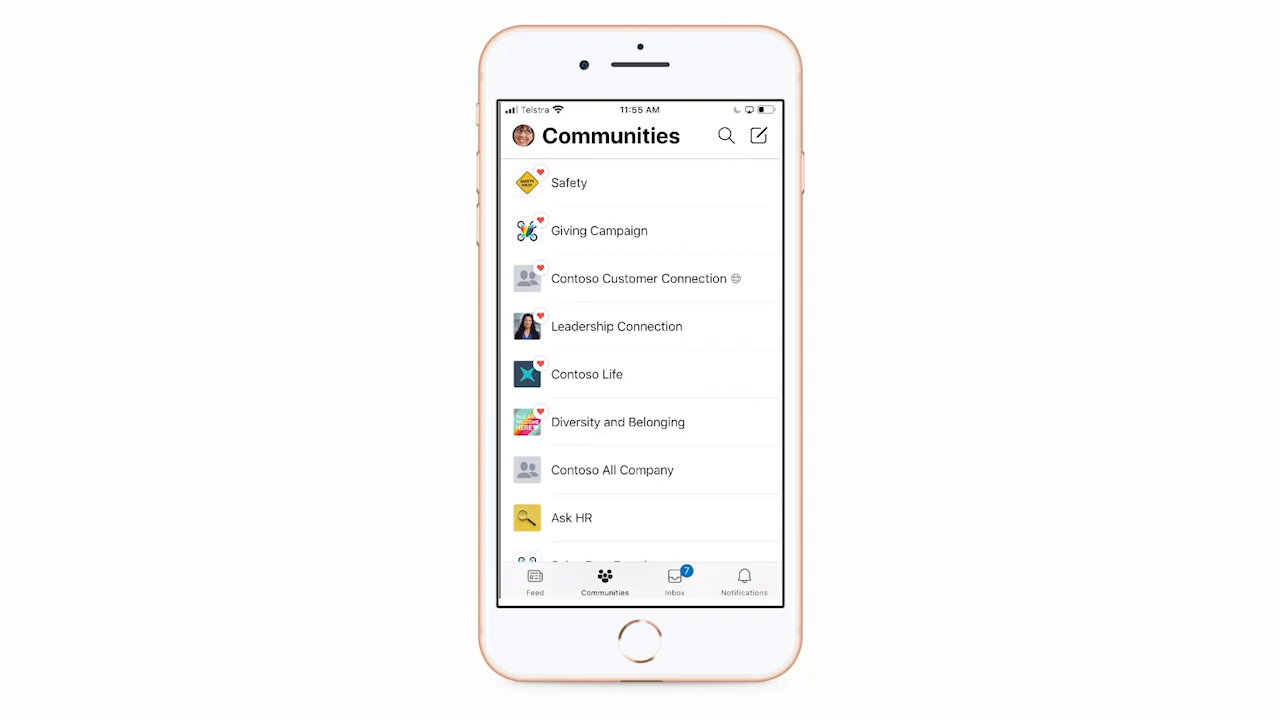
Look through the mobile communities list and open the Safety community to view its conversations.
{"action": "scroll", "coordinate": [640, 360], "scroll_direction": "down", "scroll_amount": 3}
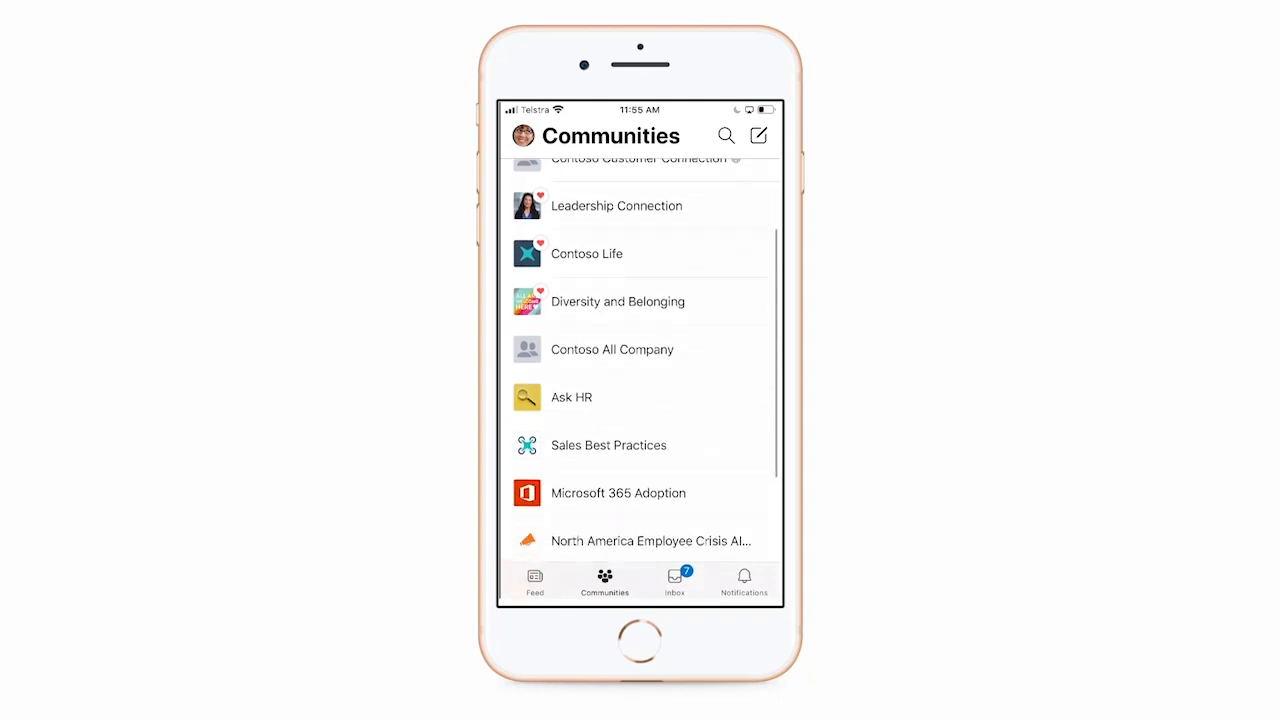
{"action": "scroll", "coordinate": [640, 360], "scroll_direction": "up", "scroll_amount": 2}
{"action": "scroll", "coordinate": [640, 360], "scroll_direction": "up", "scroll_amount": 1}
{"action": "scroll", "coordinate": [640, 360], "scroll_direction": "down", "scroll_amount": 2}
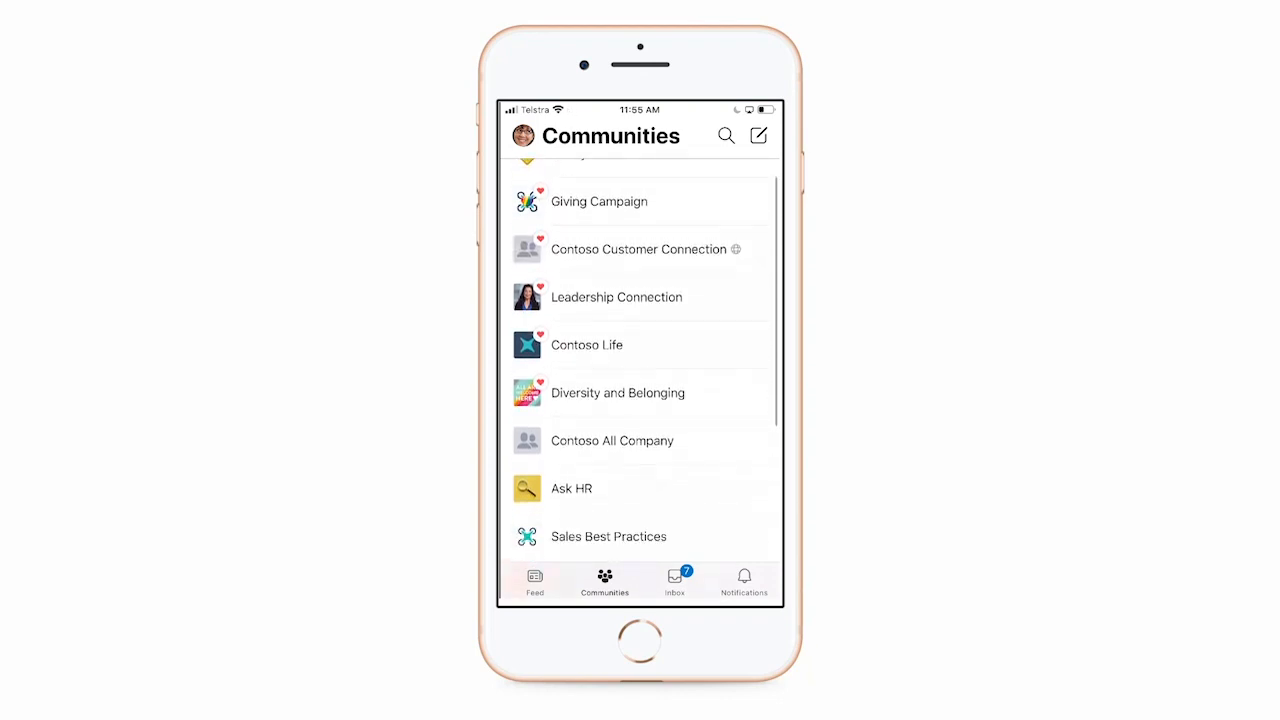
{"action": "scroll", "coordinate": [640, 360], "scroll_direction": "up", "scroll_amount": 2}
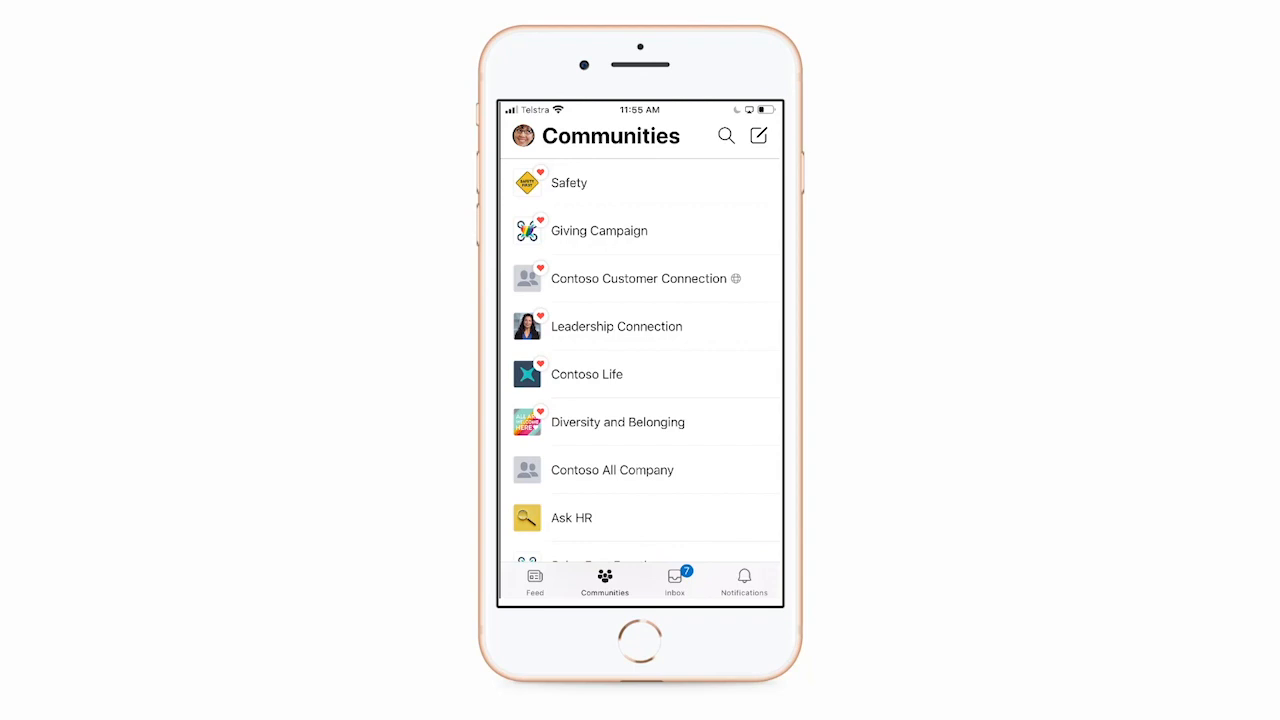
{"action": "left_click", "coordinate": [569, 183]}
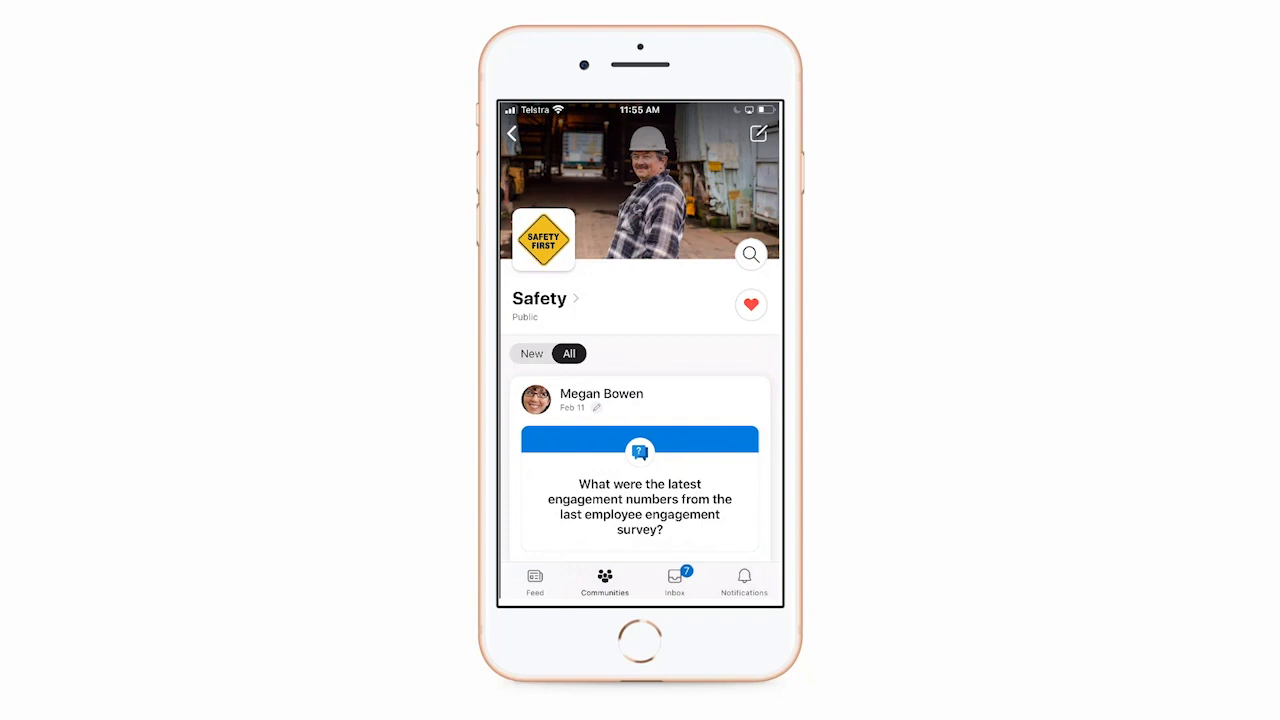
{"action": "scroll", "coordinate": [640, 350], "scroll_direction": "down", "scroll_amount": 2}
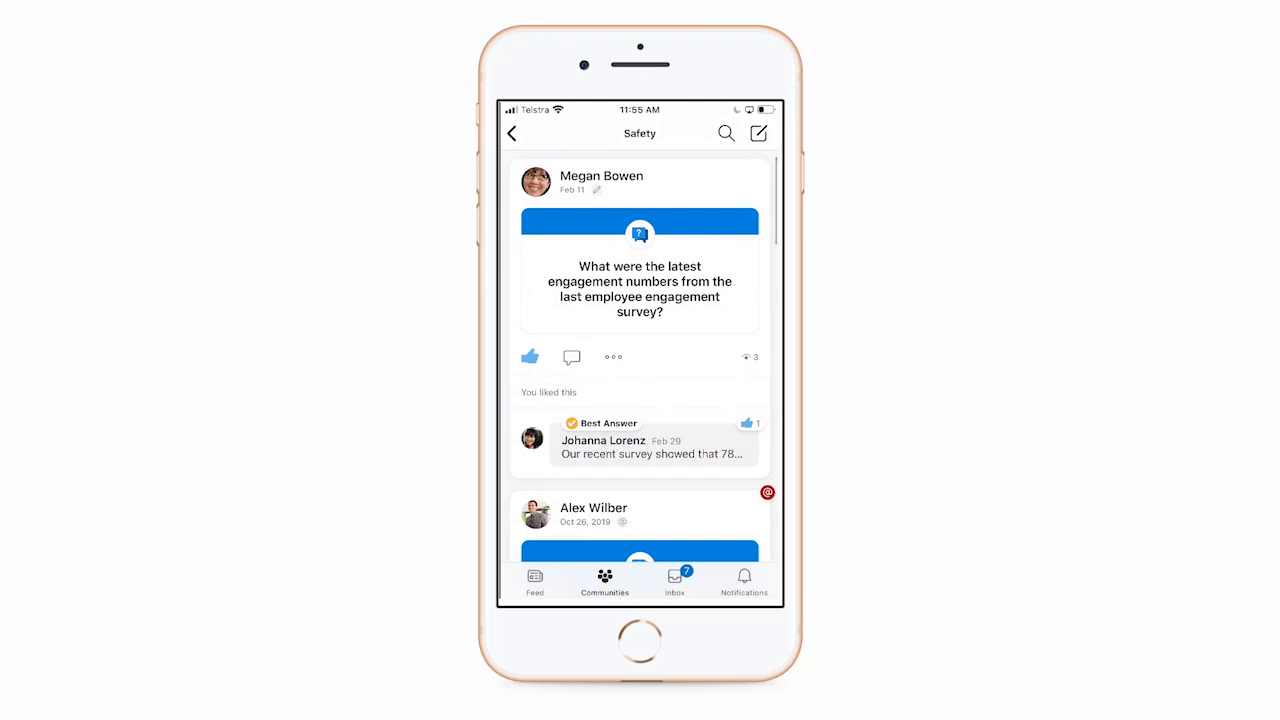
Start a new post in the Safety community and view the available post types.
{"action": "scroll", "coordinate": [640, 360], "scroll_direction": "down", "scroll_amount": 3}
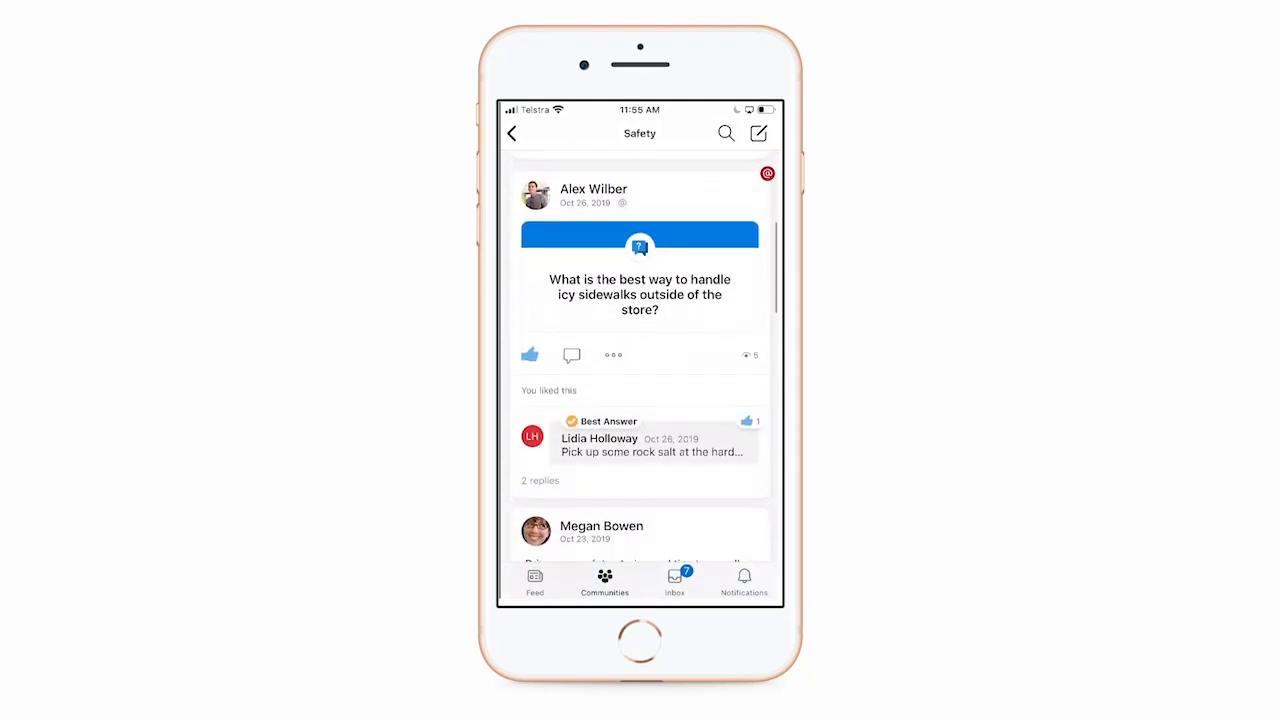
{"action": "scroll", "coordinate": [640, 357], "scroll_direction": "down", "scroll_amount": 3}
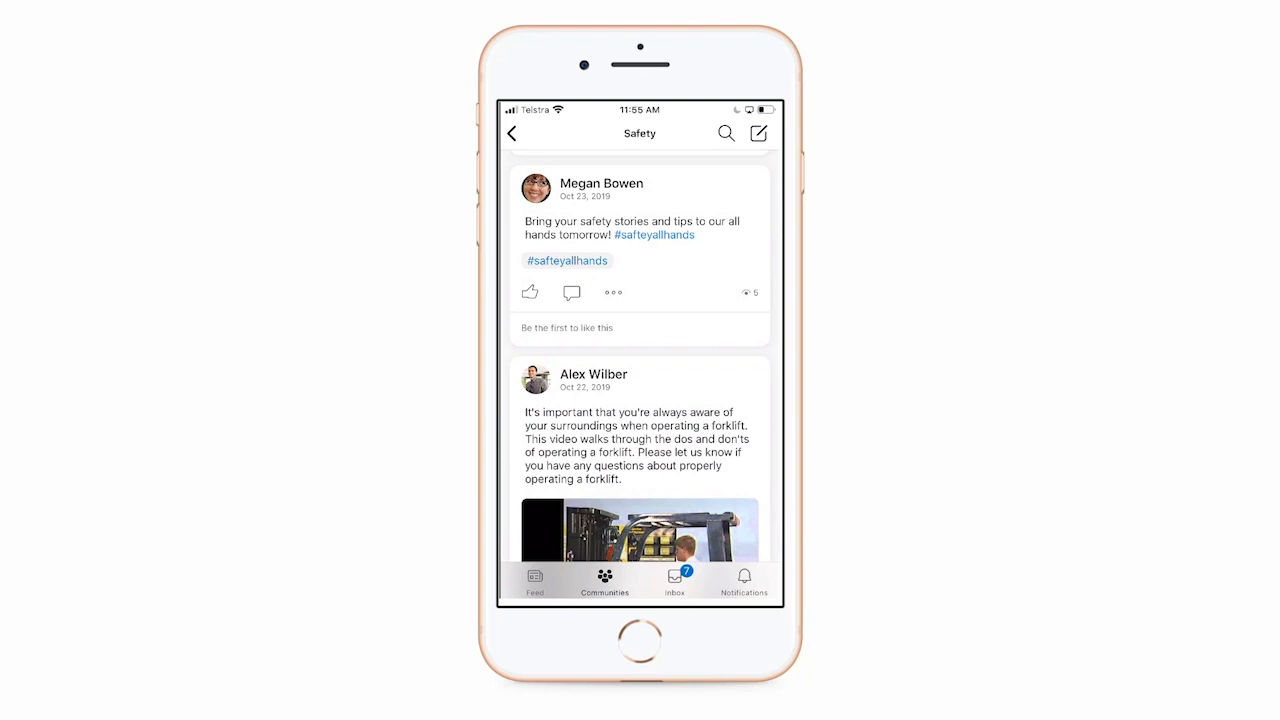
{"action": "left_click", "coordinate": [759, 133]}
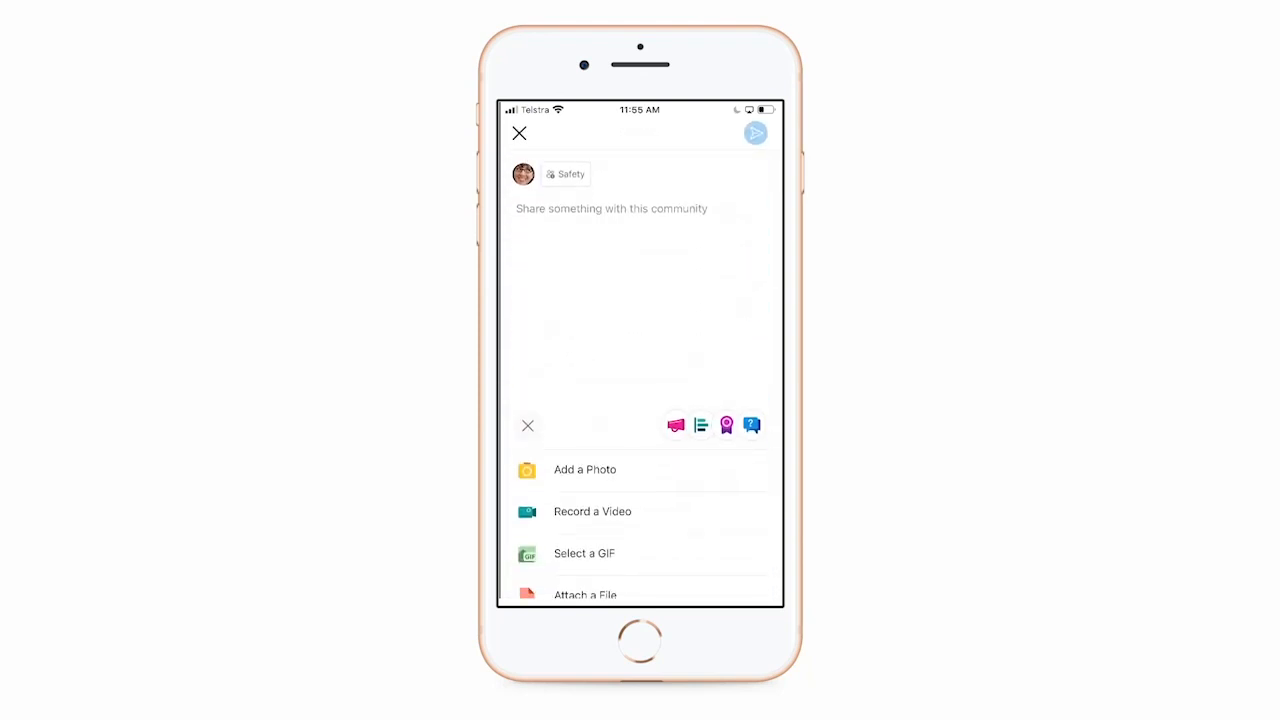
{"action": "left_click", "coordinate": [714, 425]}
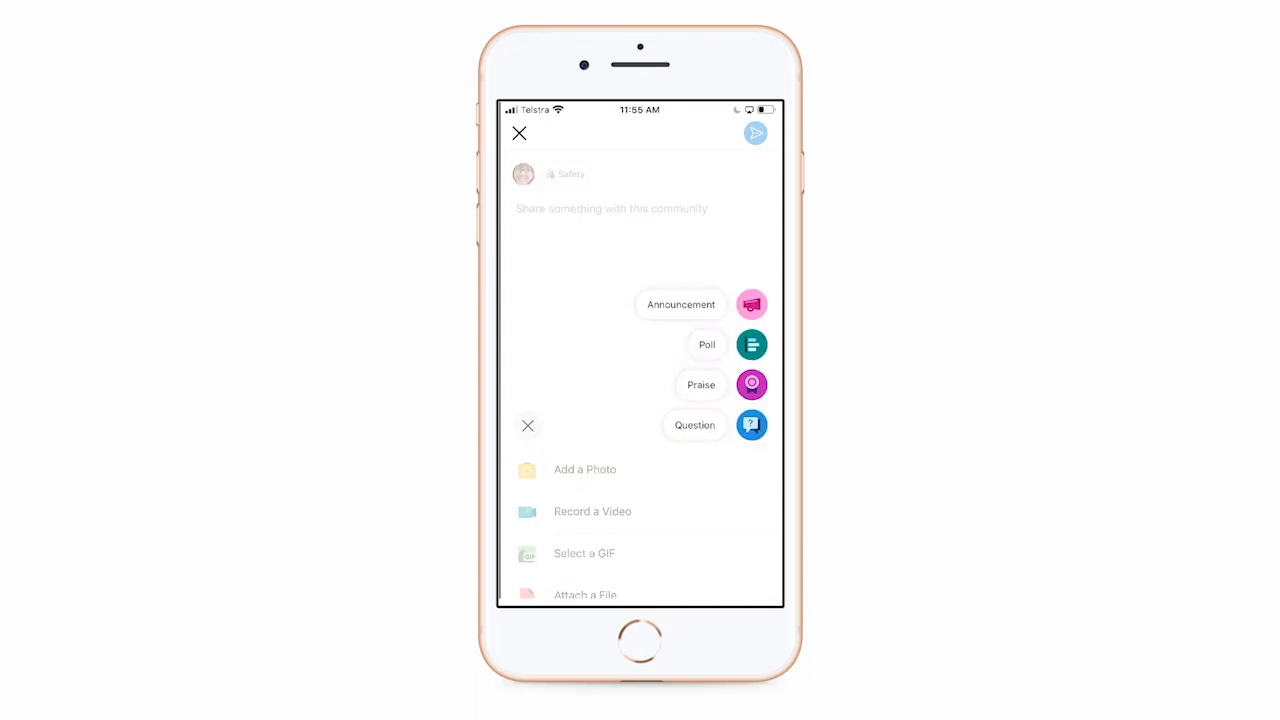
{"action": "left_click", "coordinate": [527, 425]}
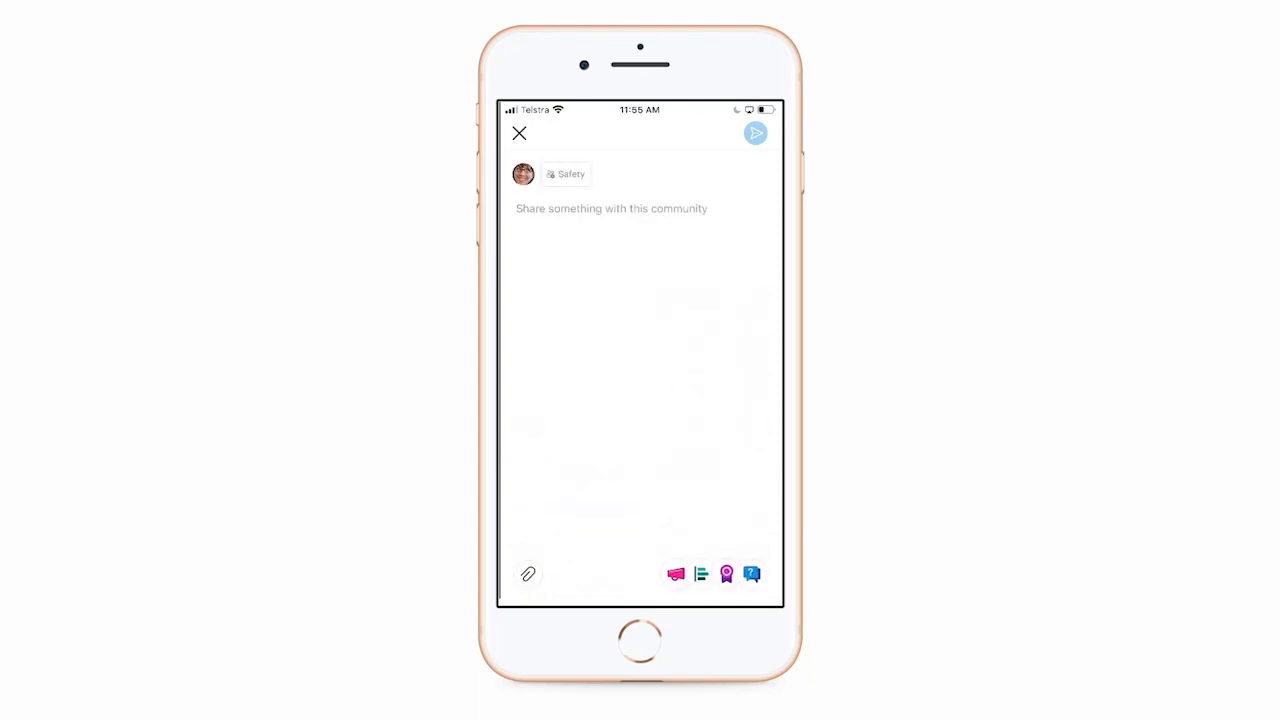
Record a video of the cart's interior and attach it to the new Safety post.
{"action": "left_click", "coordinate": [528, 573]}
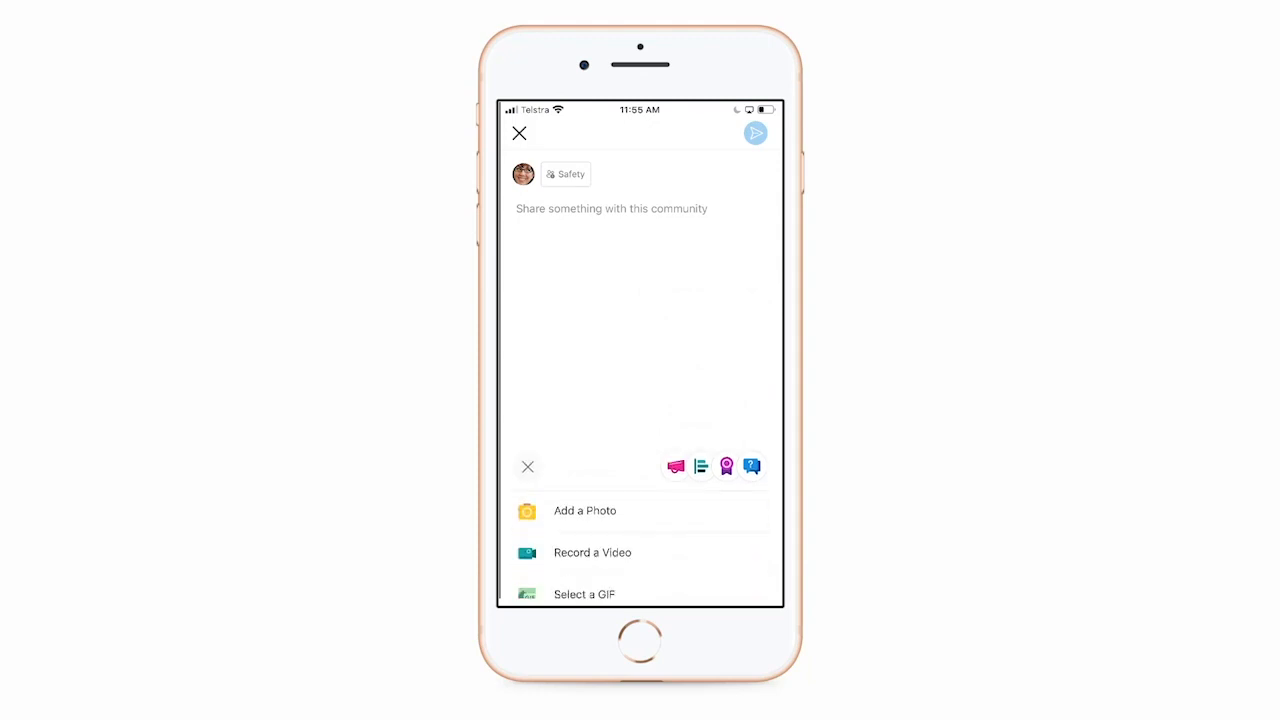
{"action": "left_click", "coordinate": [590, 511]}
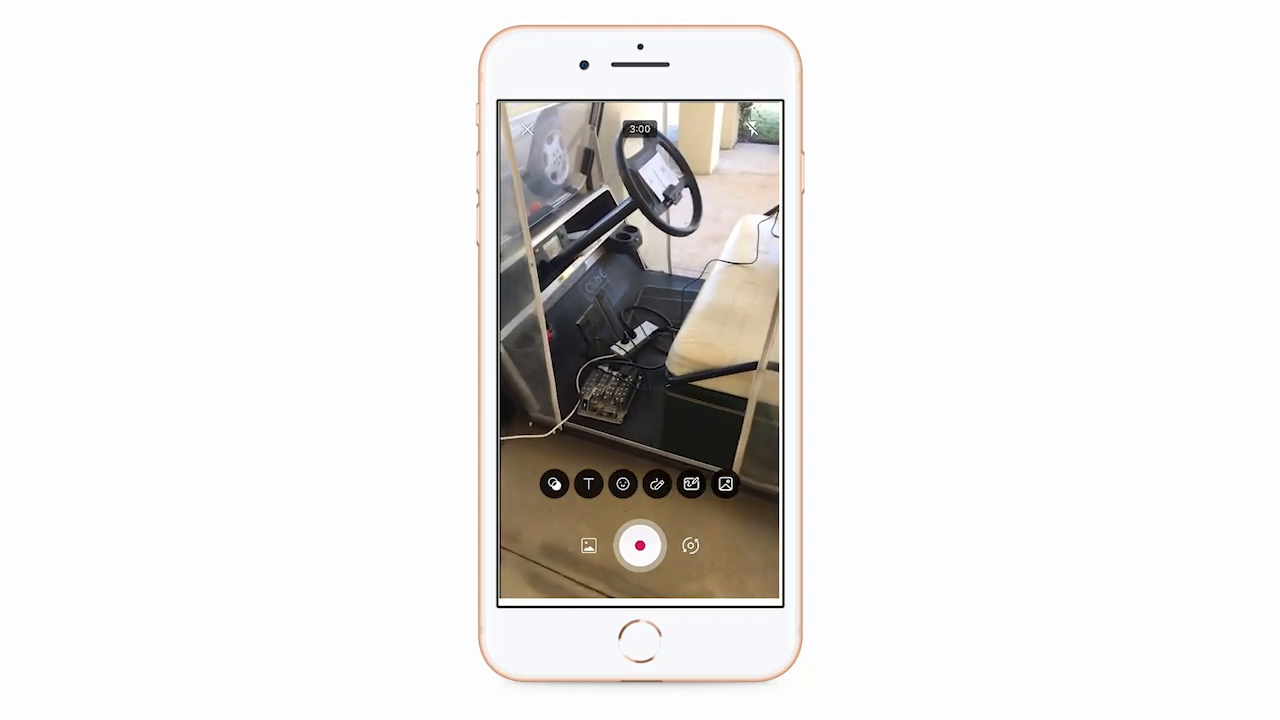
{"action": "left_click", "coordinate": [640, 545]}
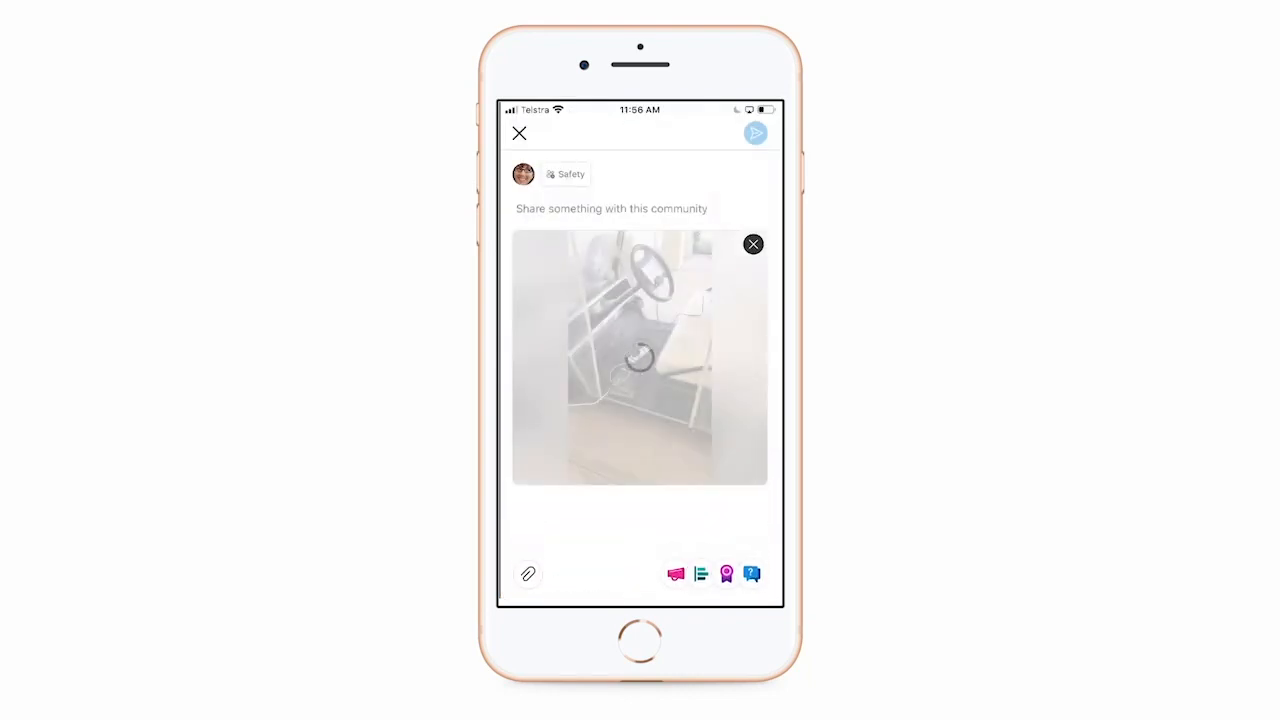
Write "New safety chargers we are testing out..." as the post's message and publish it to the Safety community.
{"action": "left_click", "coordinate": [611, 209]}
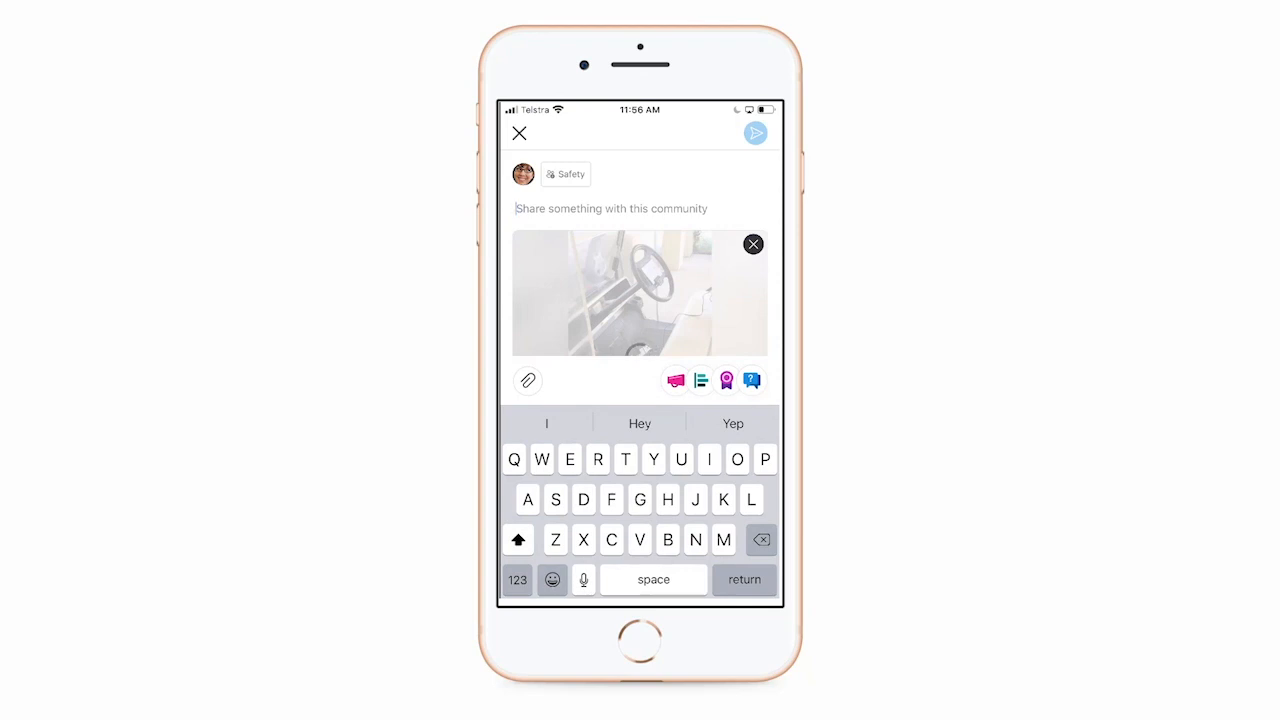
{"action": "type", "text": "New saf"}
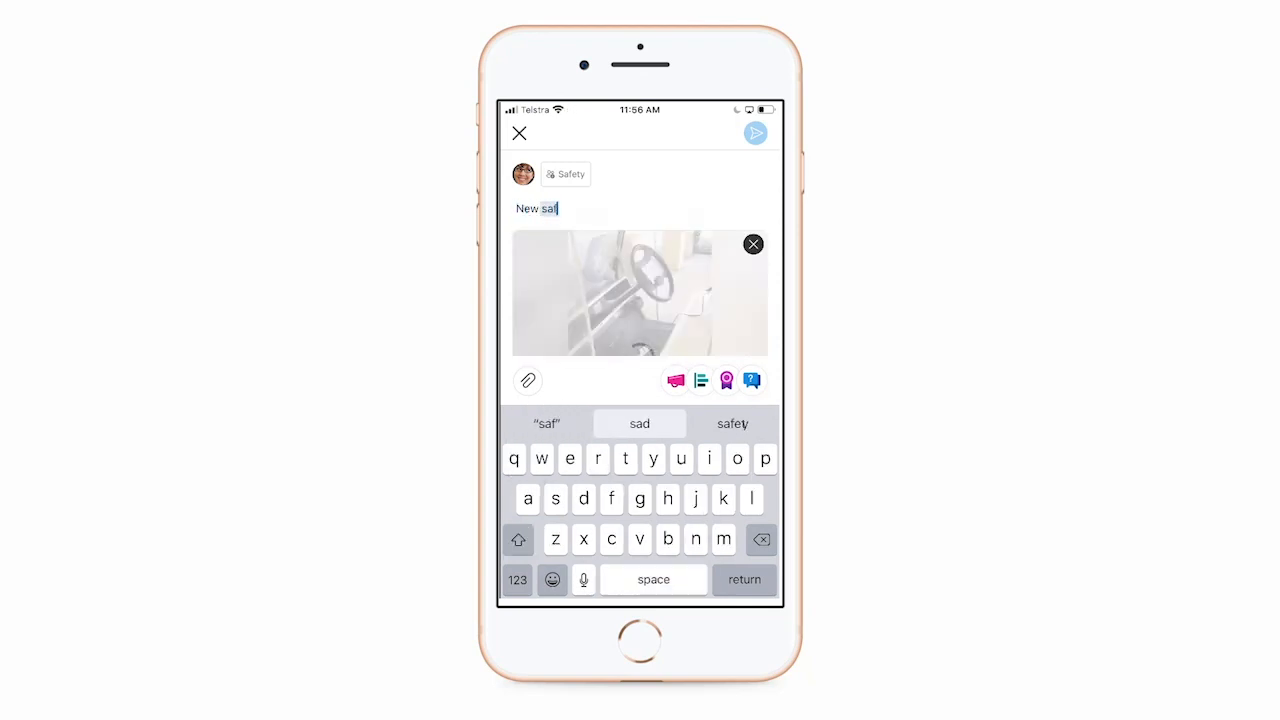
{"action": "type", "text": "e"}
{"action": "type", "text": "ty "}
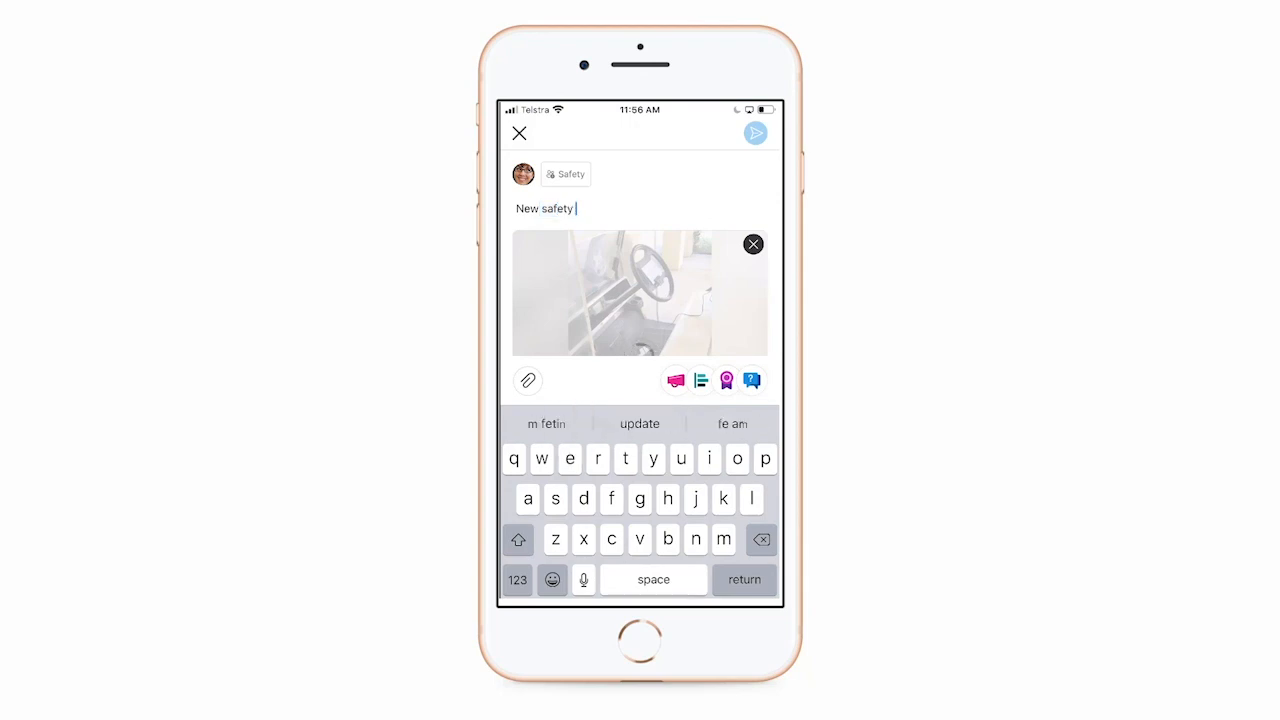
{"action": "type", "text": "chargers"}
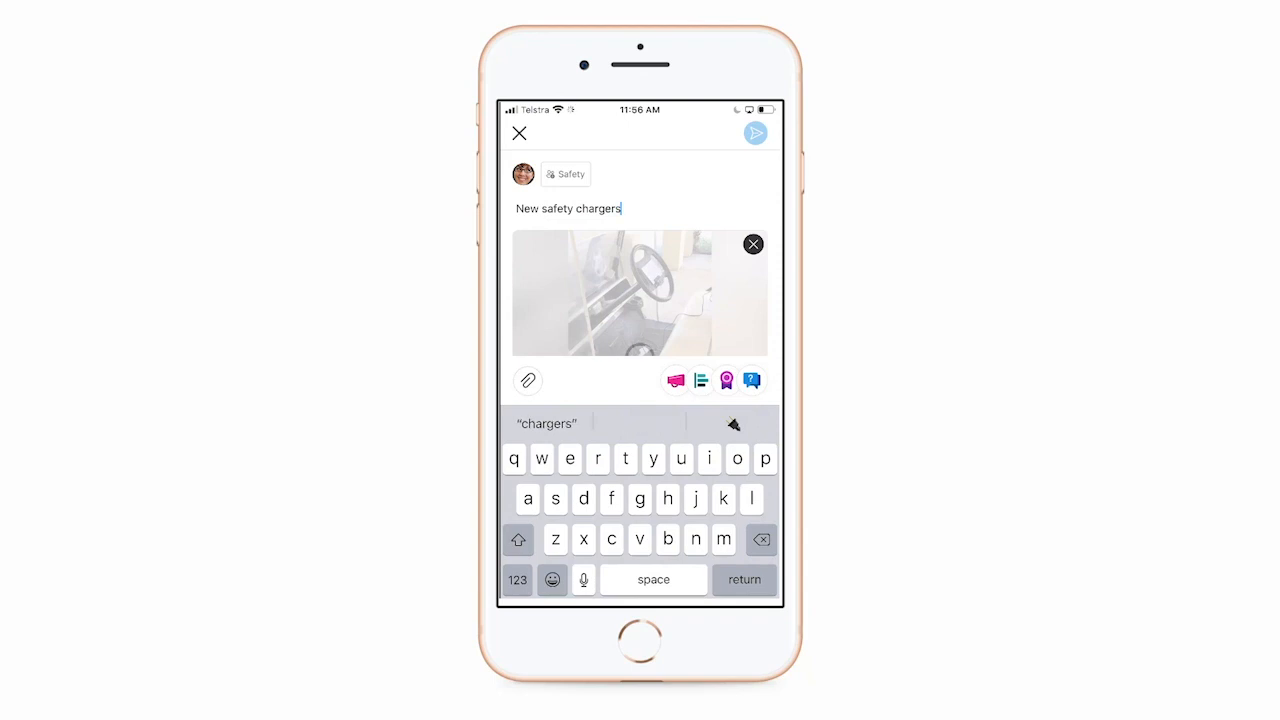
{"action": "type", "text": " we"}
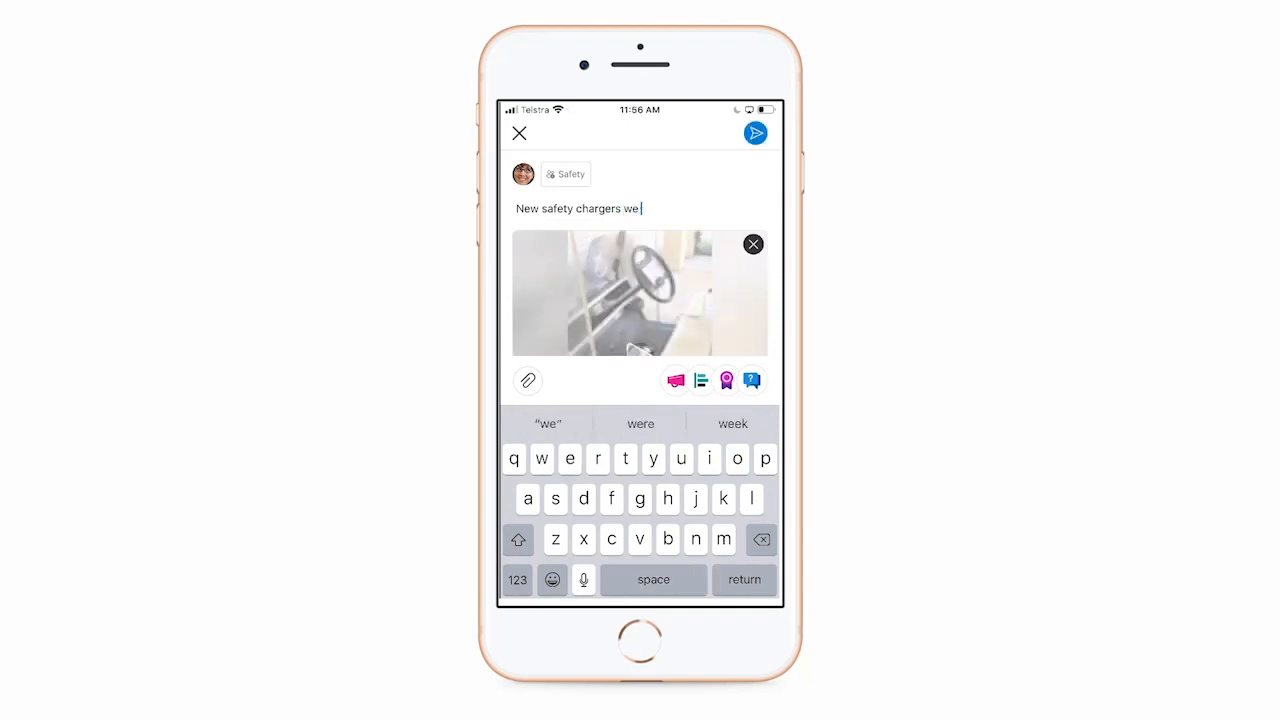
{"action": "type", "text": " are testing"}
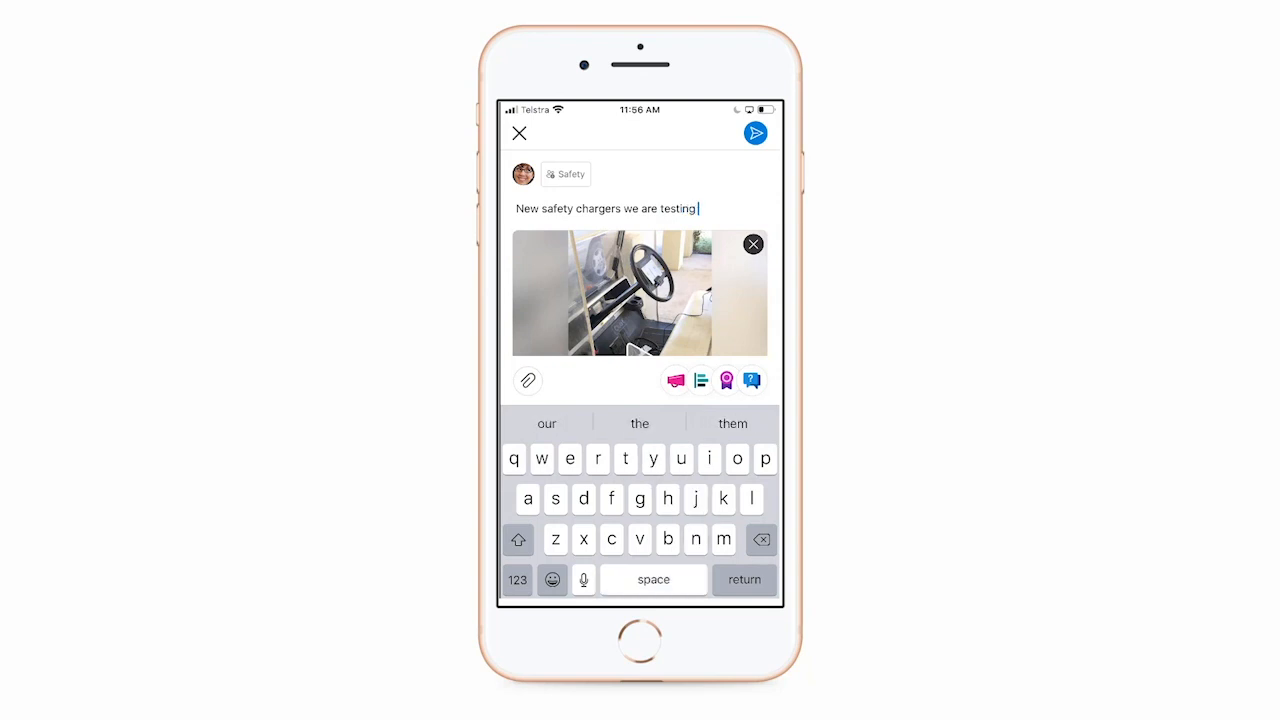
{"action": "type", "text": " ou"}
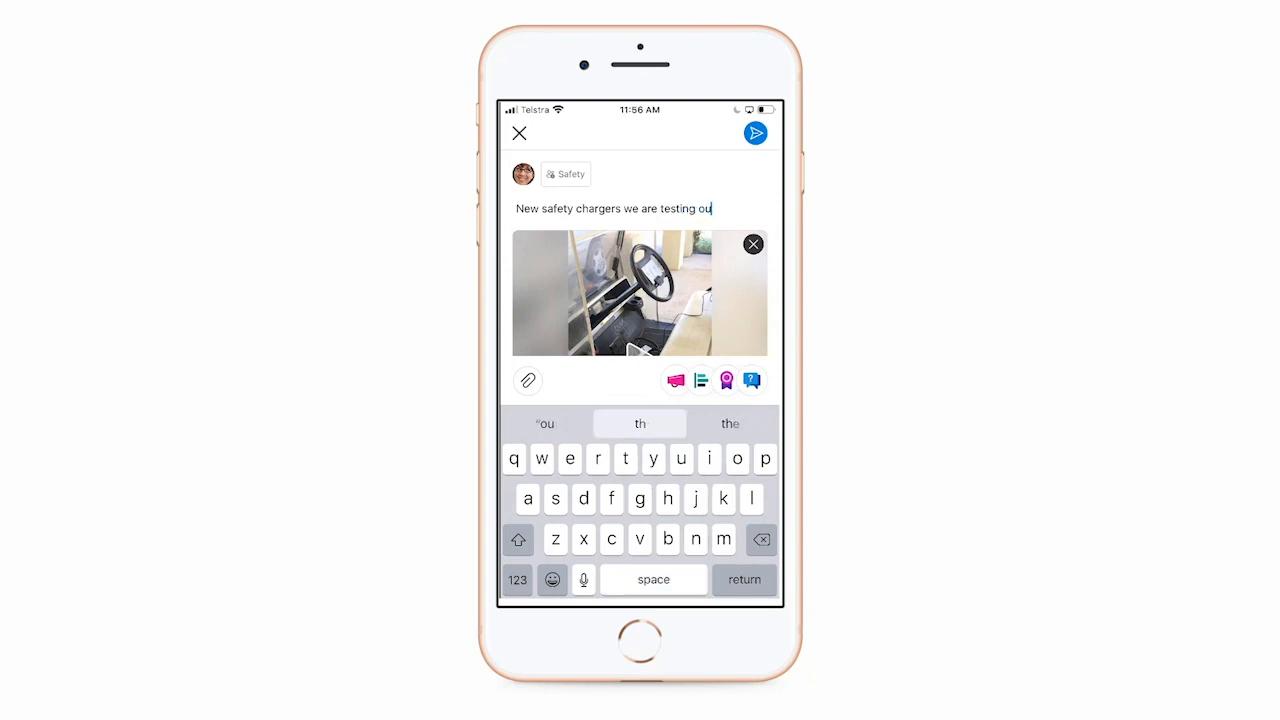
{"action": "type", "text": "t..."}
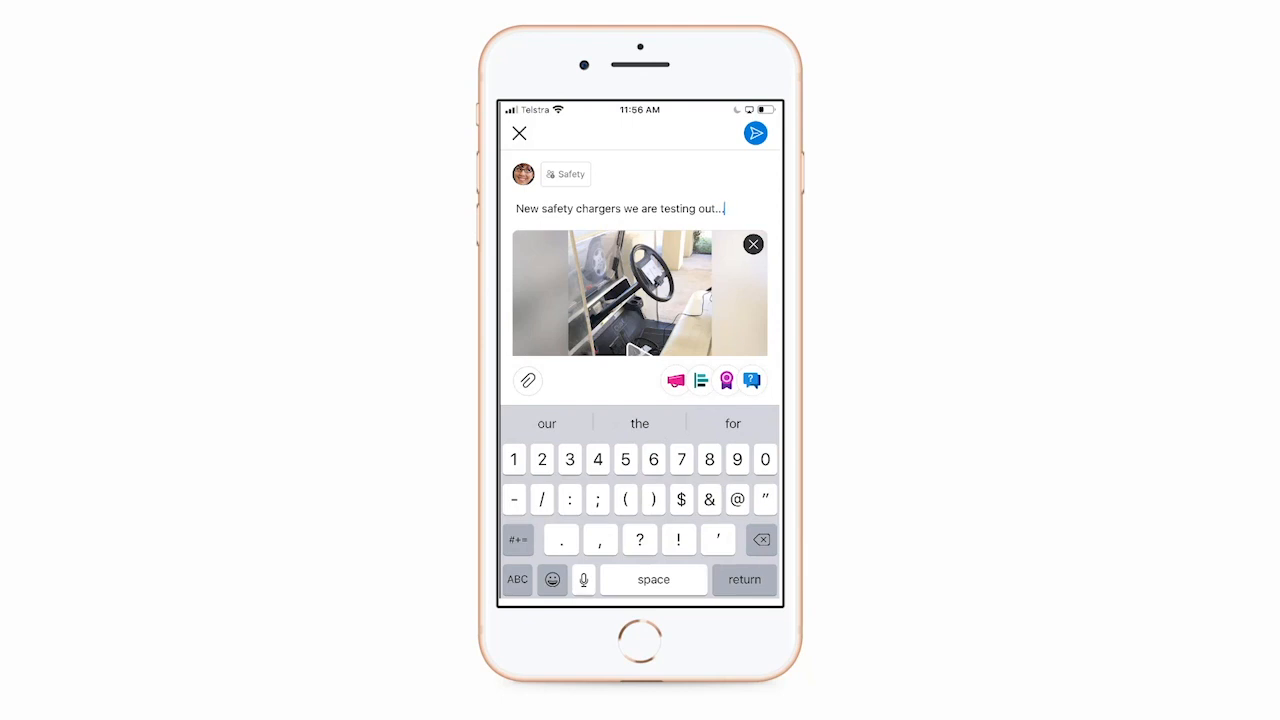
{"action": "left_click", "coordinate": [756, 133]}
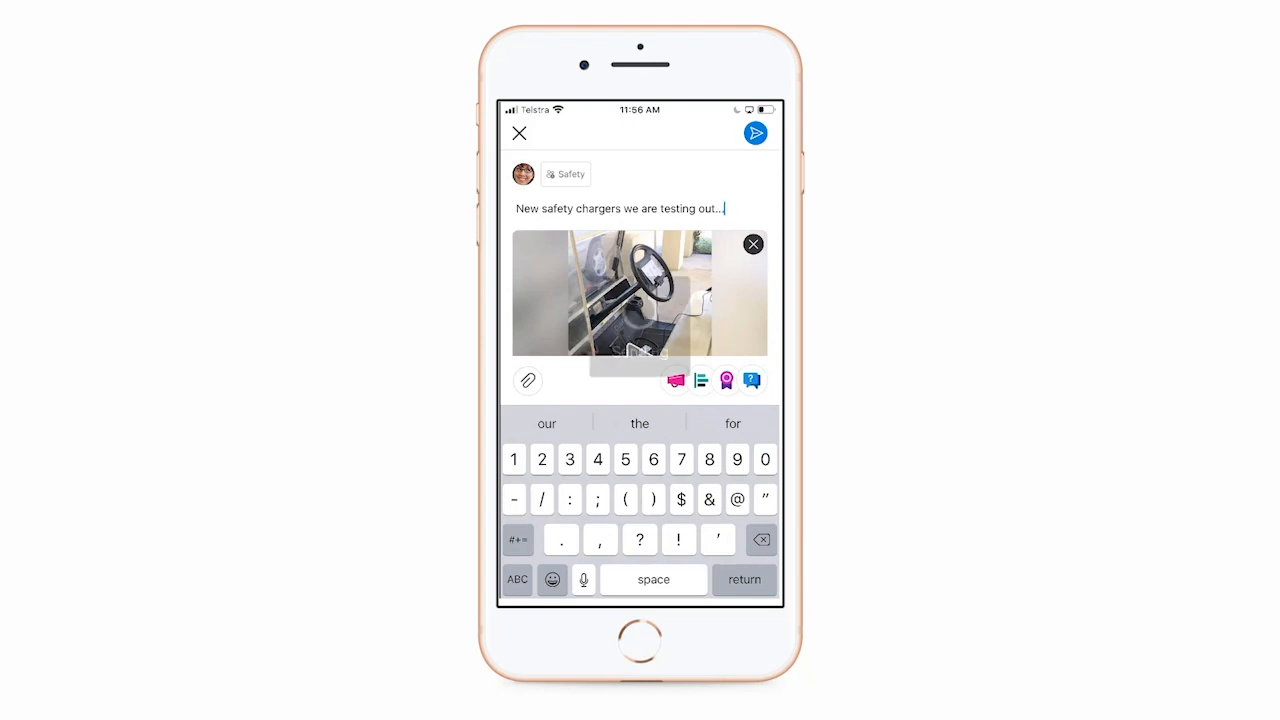